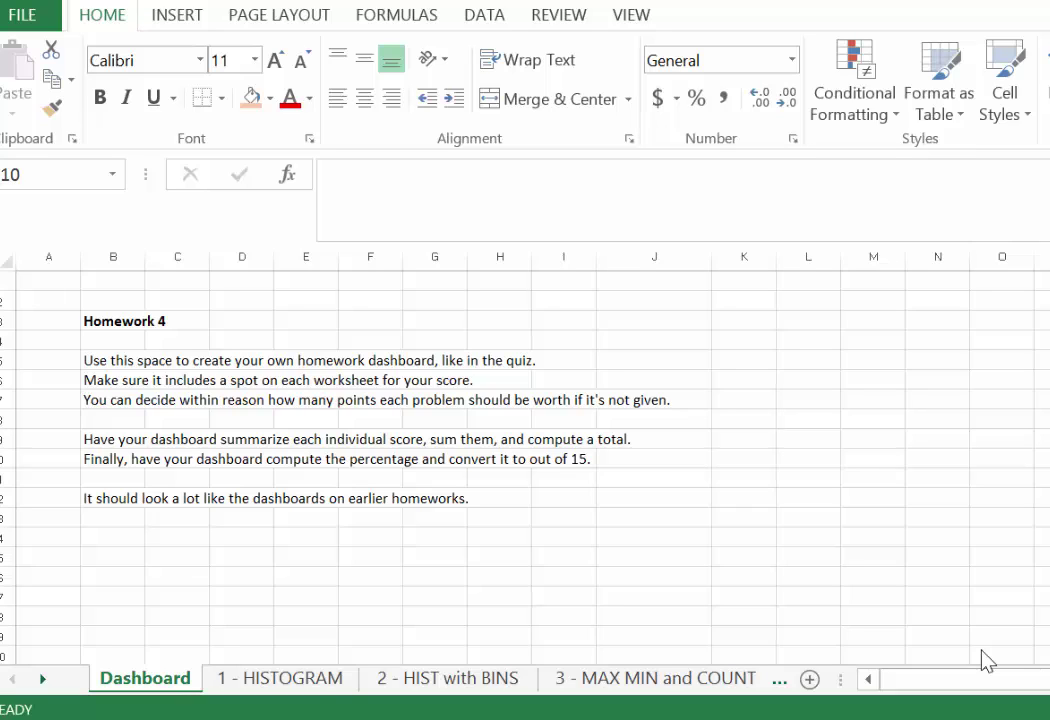
- Label B14 'Your Name:' and enter the student's name beside it
left_click(300, 362)
left_click(266, 535)
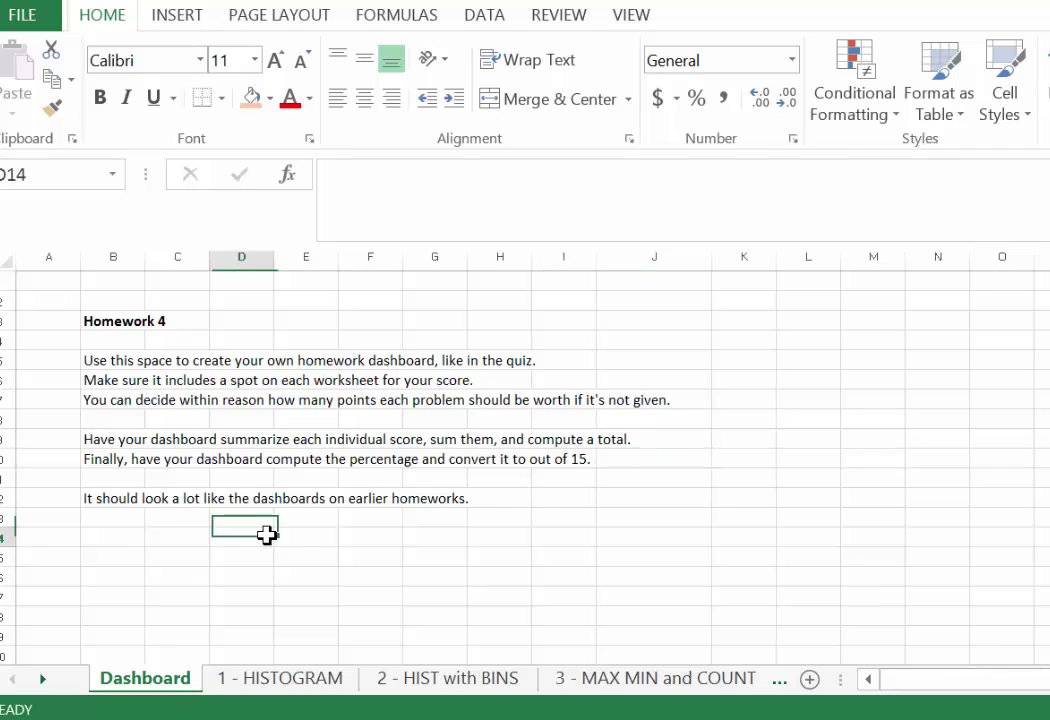
key("Left")
key("Left")
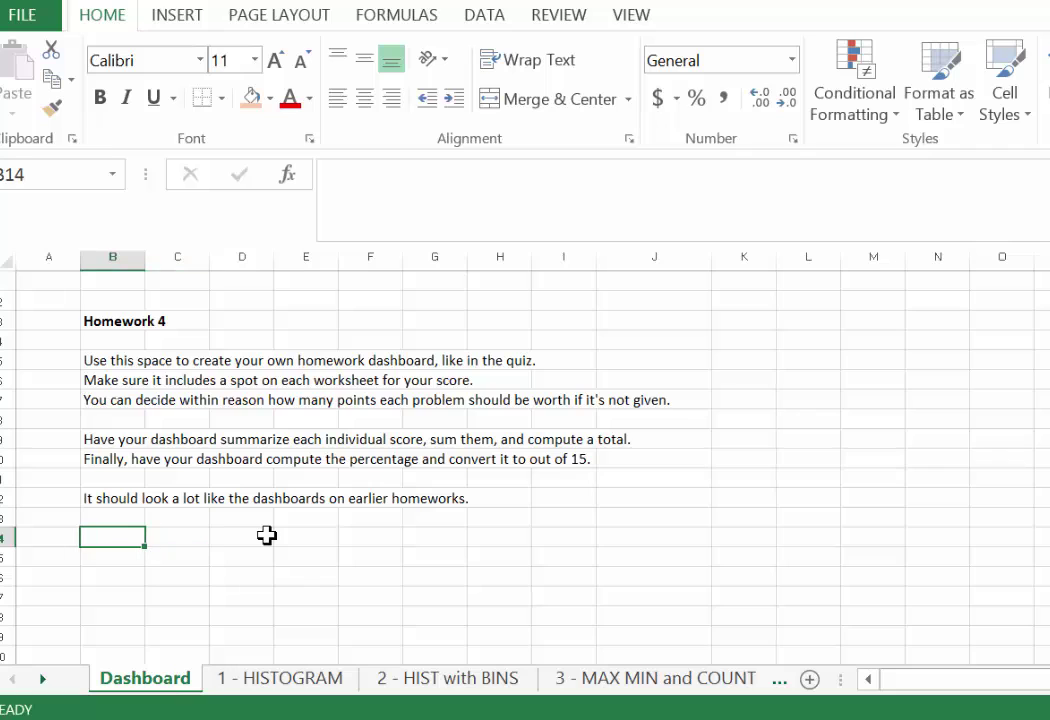
type("Your Name:")
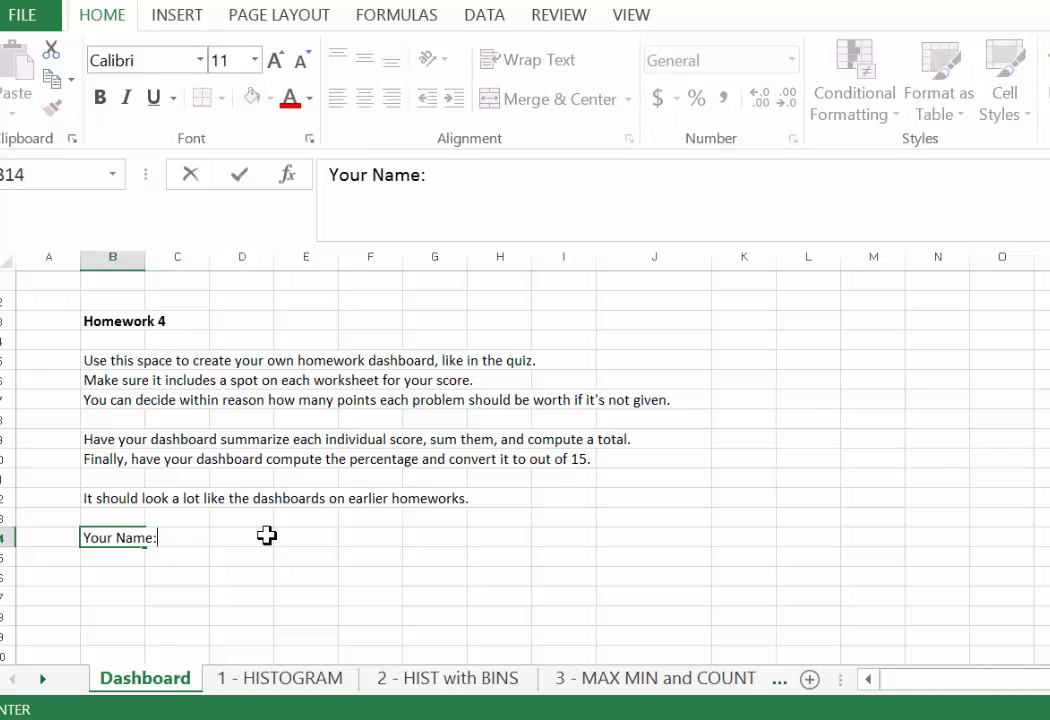
key("Tab")
key("Tab")
type("(")
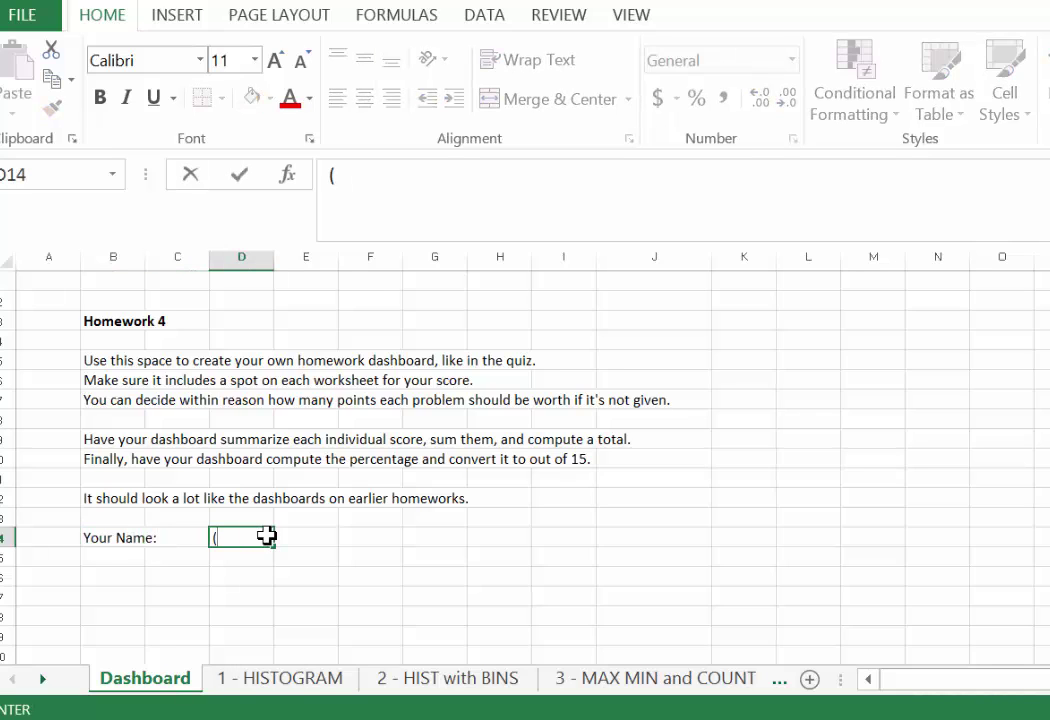
key("BackSpace")
type("Mickey Mouse")
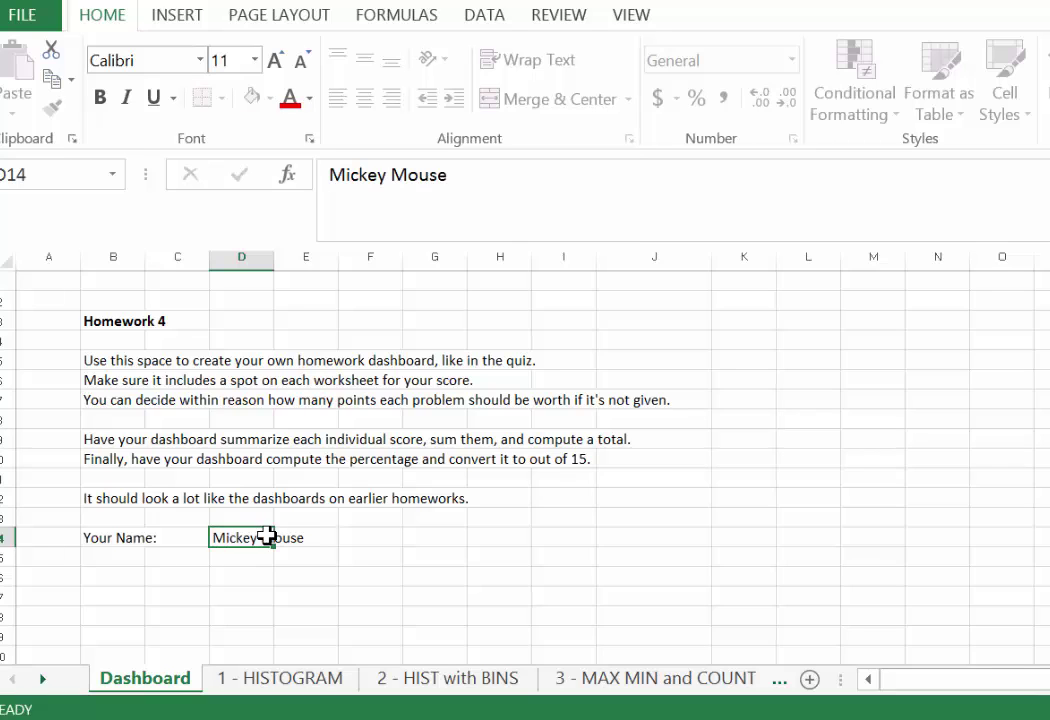
key("Return")
- Add a 'Date:' label in row 15 with 4/30/2015 beside it
type("Date:")
key("Tab")
key("Tab")
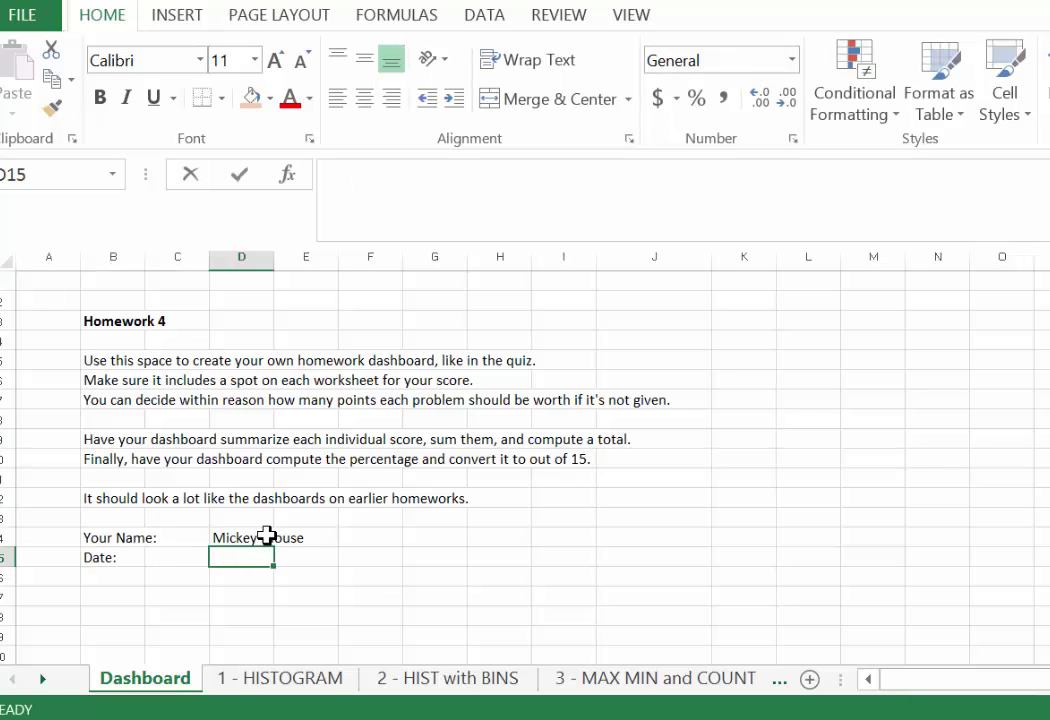
type("4/30/2015")
key("Return")
key("Down")
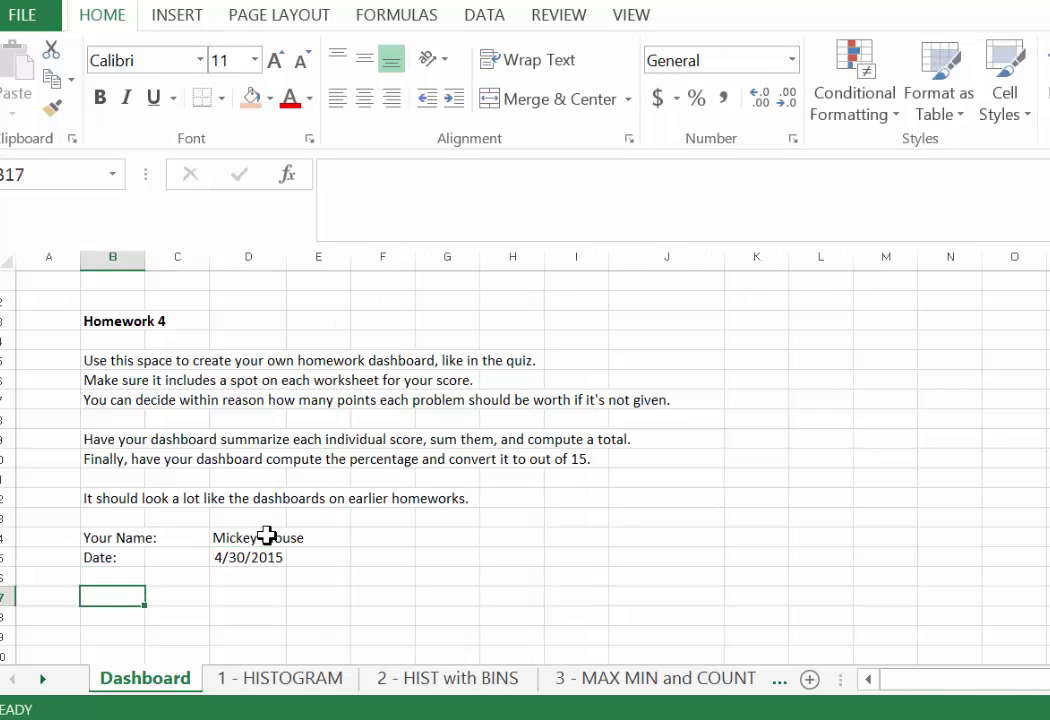
key("Tab")
key("Tab")
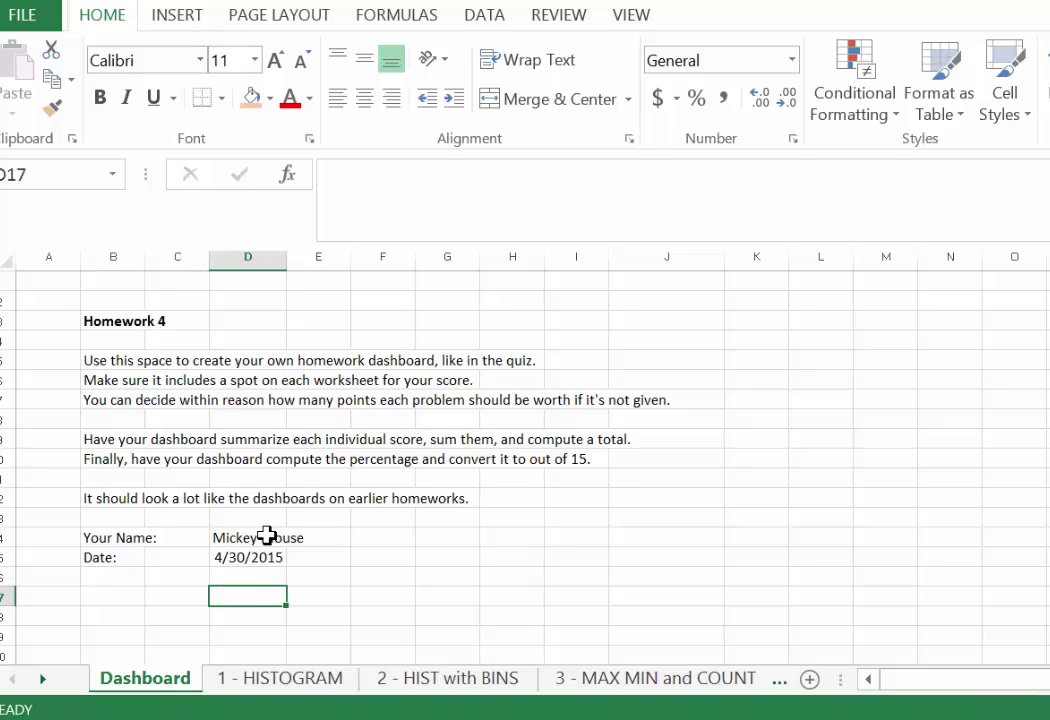
key("Down")
key("Down")
key("Down")
key("Down")
key("Down")
key("Down")
key("Down")
key("Down")
key("Down")
key("Up")
key("Up")
key("Up")
key("Up")
key("Up")
key("Up")
key("Up")
key("Up")
key("Up")
- Enter '1 - Histogram' in C17 and widen column C to fit it
key("Left")
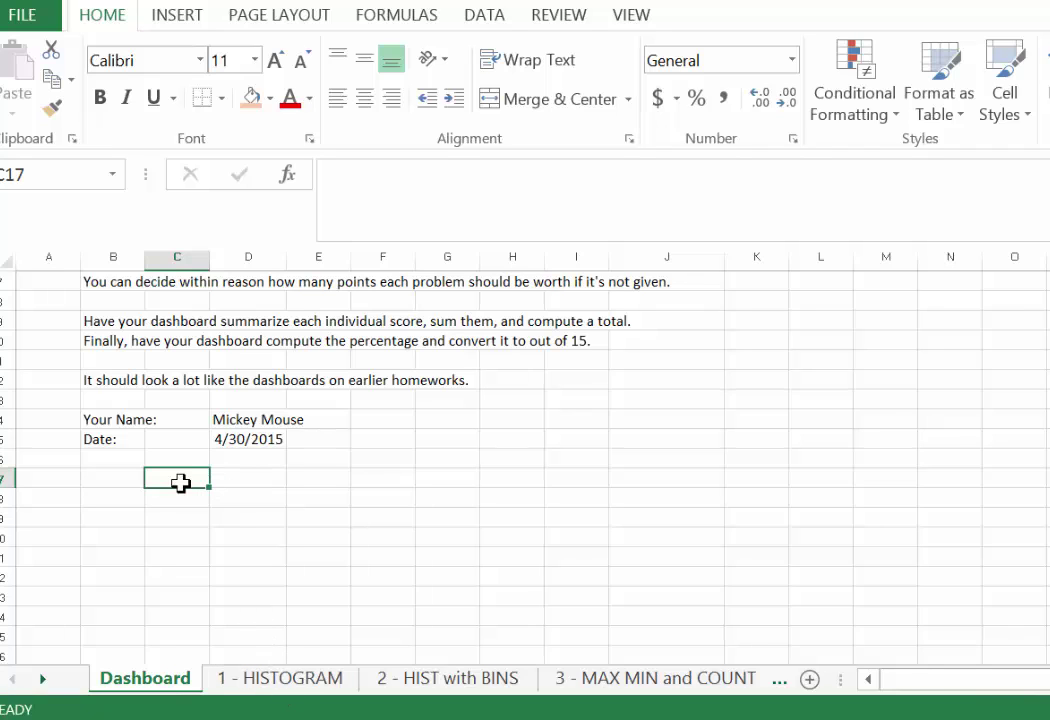
type("1 - Histogram")
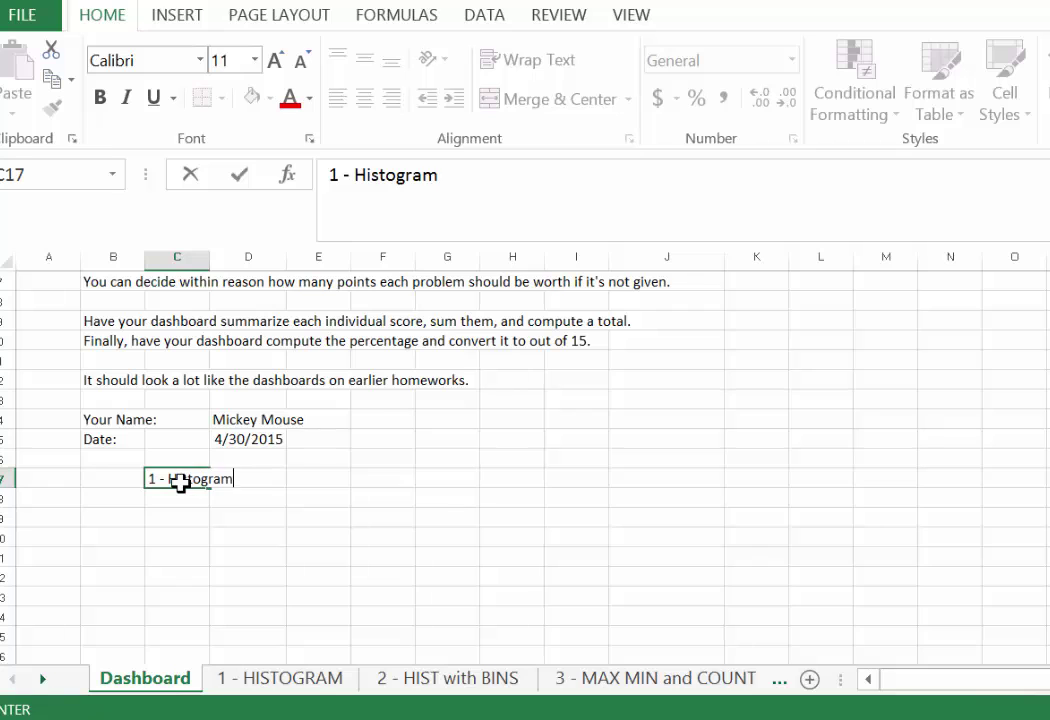
key("Return")
left_click(180, 480)
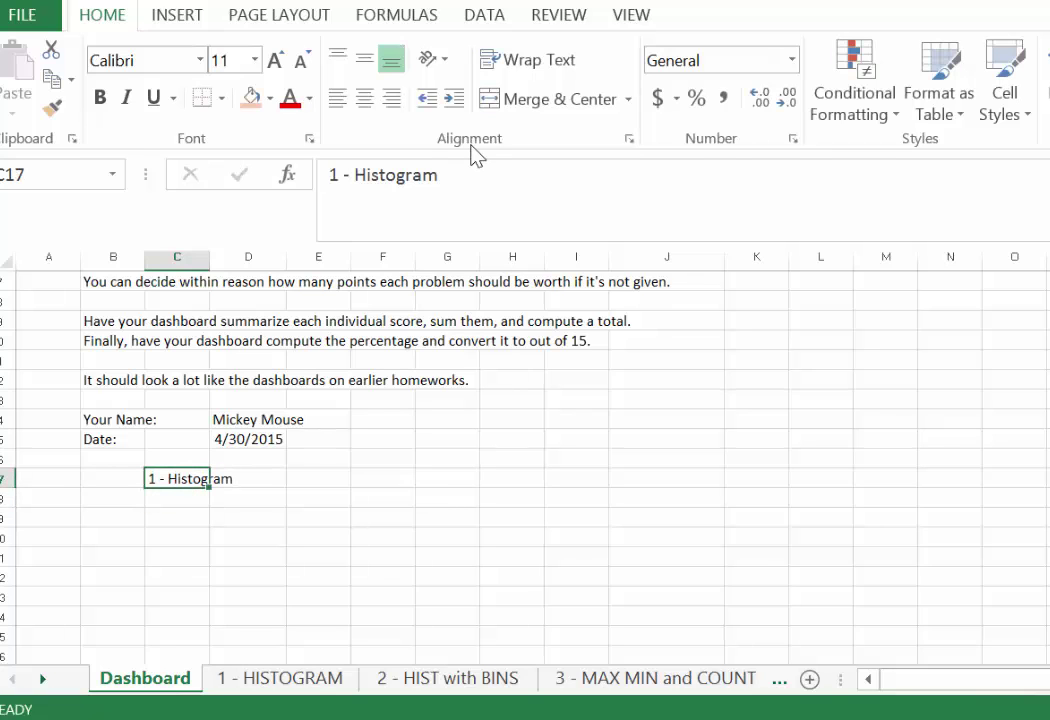
left_click_drag(207, 257, 245, 257)
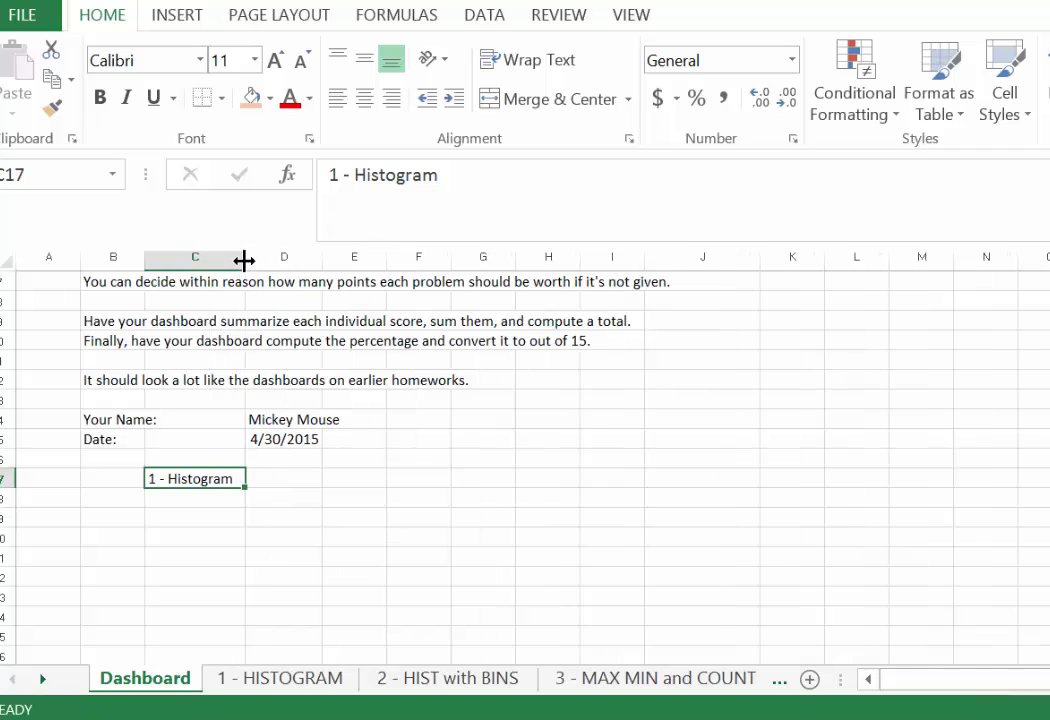
- Insert a row and add 'Your earned' and 'Total possible' headings in D17 and E17
left_click(289, 481)
key("Up")
key("alt+i")
key("r")
key("Down")
type("Your earned")
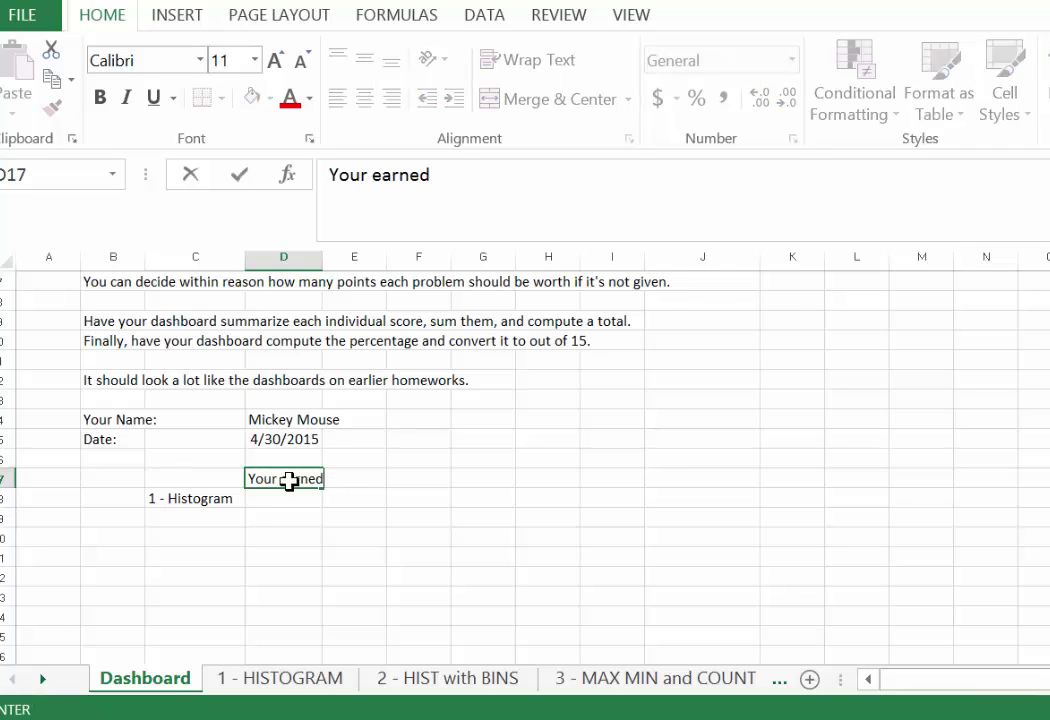
key("ctrl+Return")
key("Right")
type("Total possible")
key("Return")
key("Up")
- AutoFit columns D and E to their headings and start a formula in D18
key("alt+o")
key("c")
key("a")
key("Right")
key("alt+o")
key("c")
key("a")
key("Down")
key("Left")
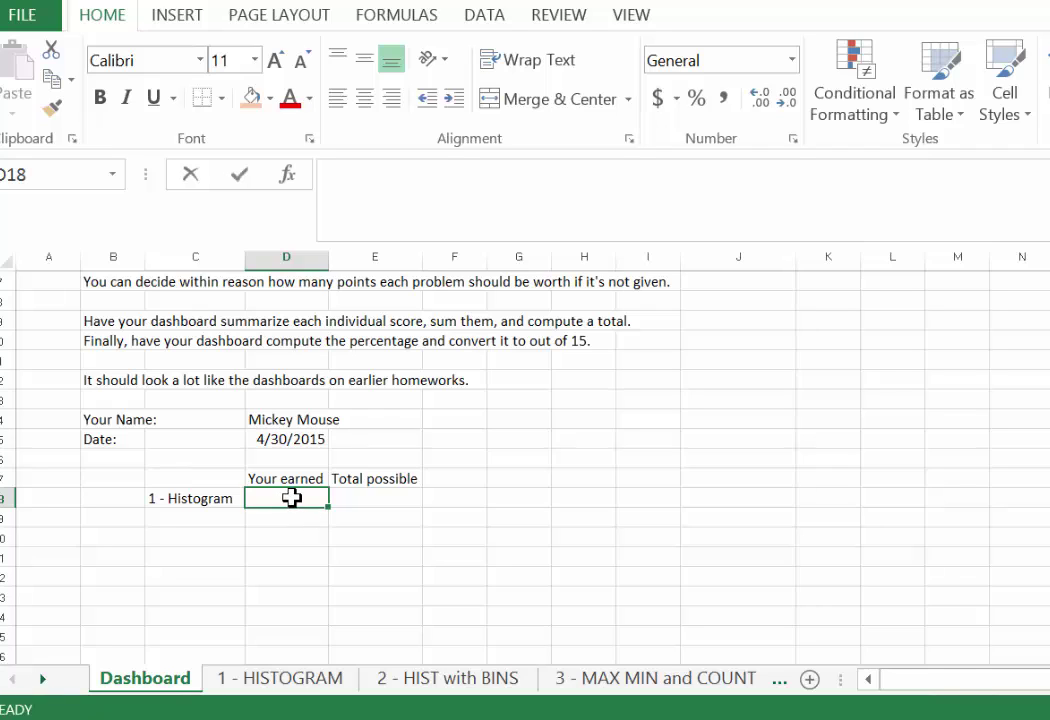
type("=")
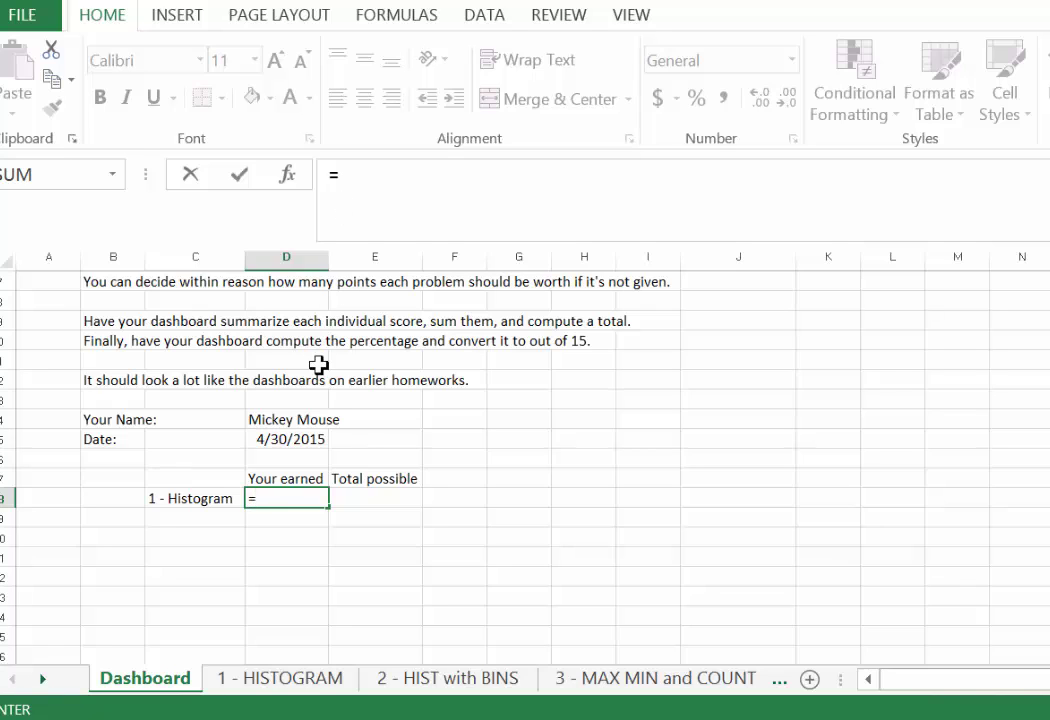
- Complete D18 as ='1 - HISTOGRAM'!A2 by picking A2 on that sheet
left_click(288, 680)
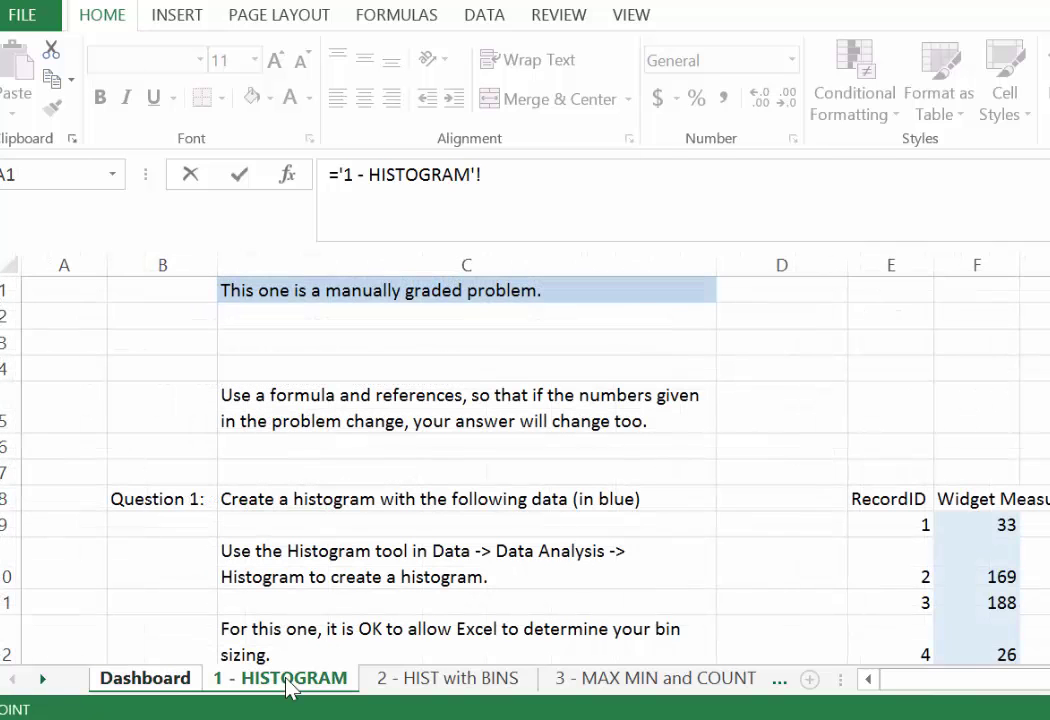
left_click(61, 320)
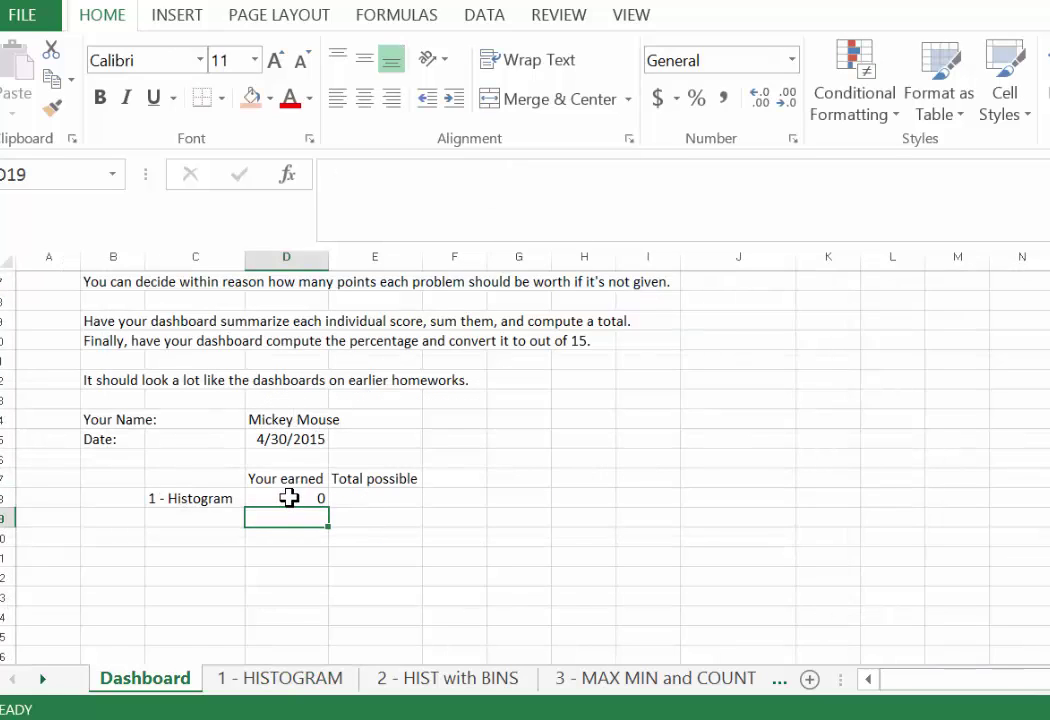
- Shade cells A2 and B2 on the 1 - HISTOGRAM sheet light blue
left_click(298, 679)
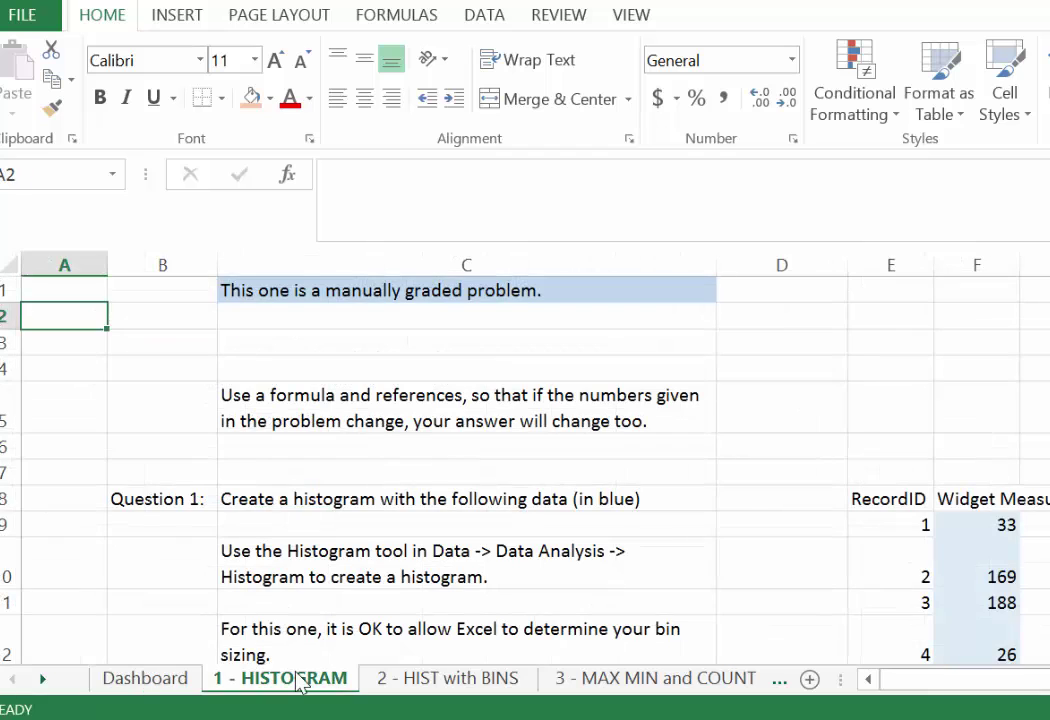
left_click(270, 99)
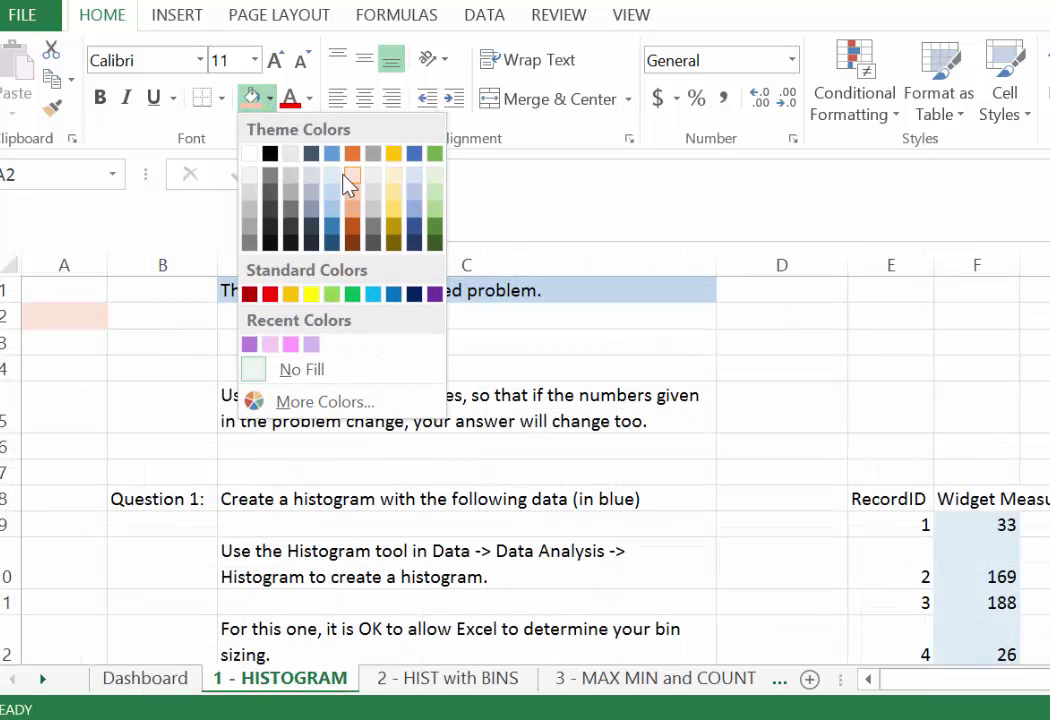
left_click(335, 200)
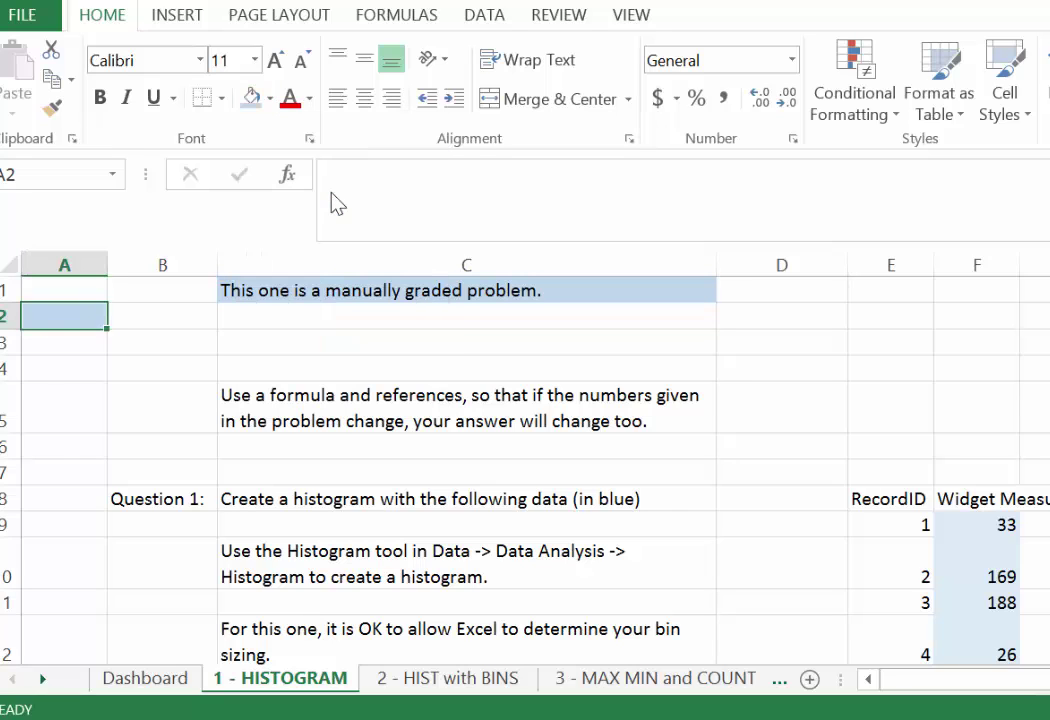
left_click(157, 314)
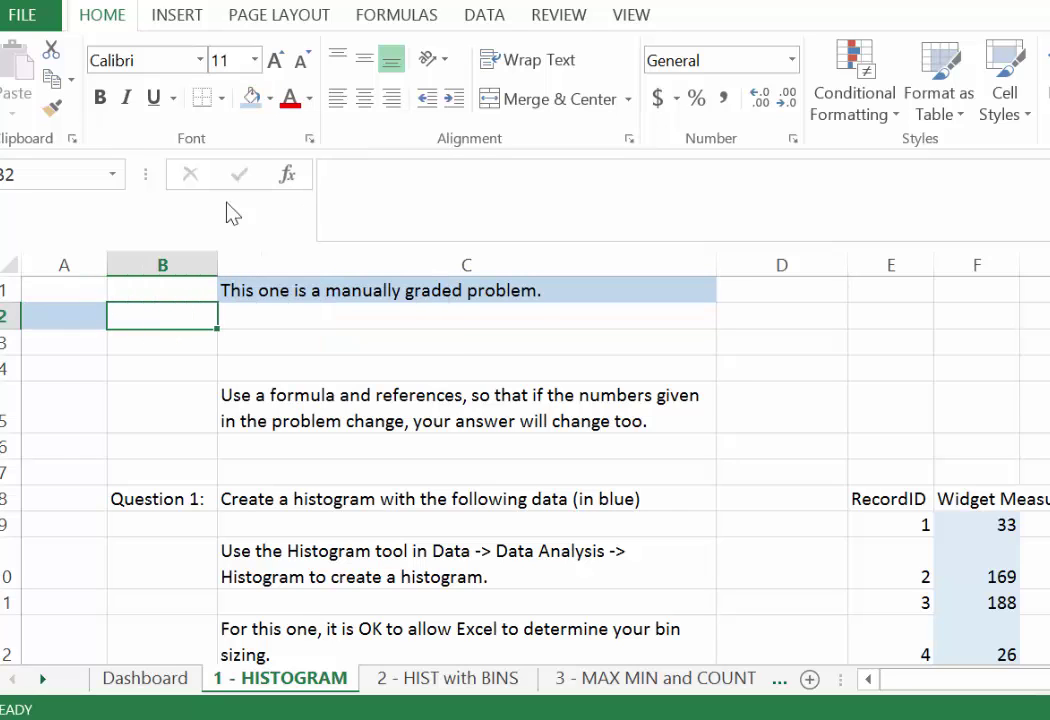
left_click(252, 97)
- Head A1 'Your Points' and B1 'Total Points', and enter 10 in both B2 and A2
left_click(80, 290)
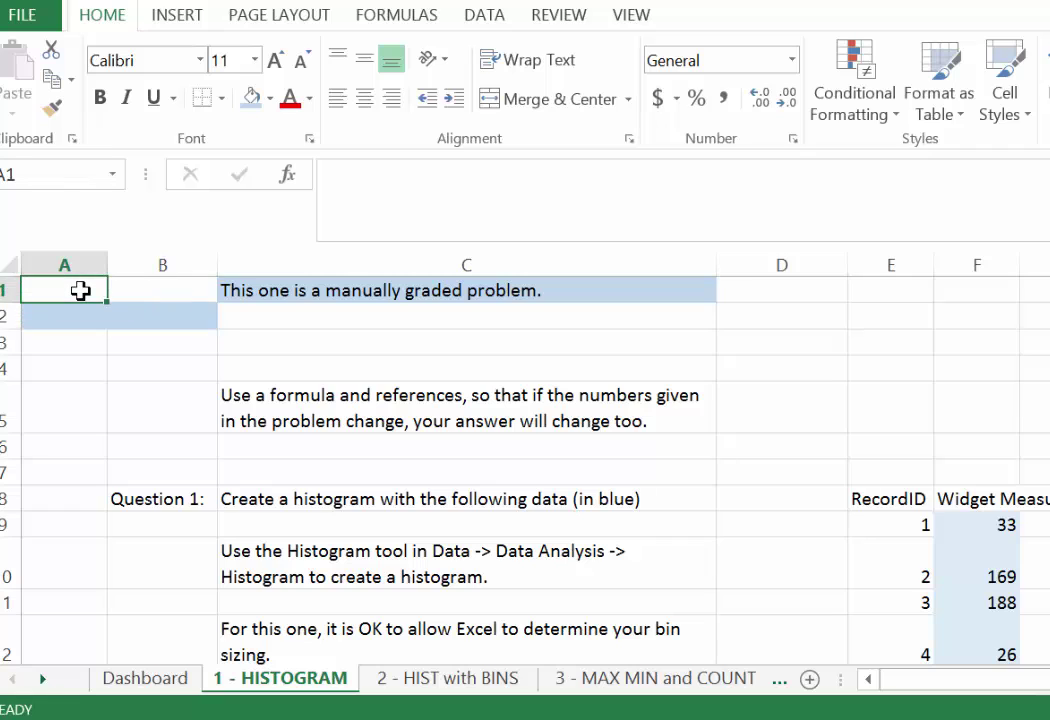
type("Your Points")
key("Tab")
type("Total Points")
key("Return")
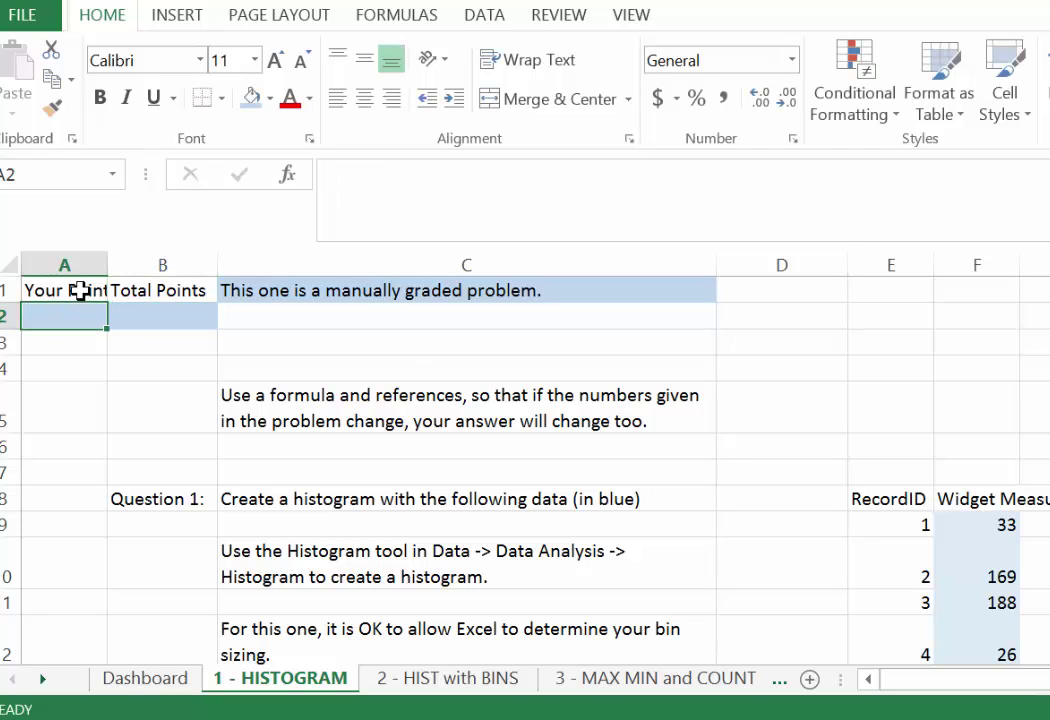
key("Tab")
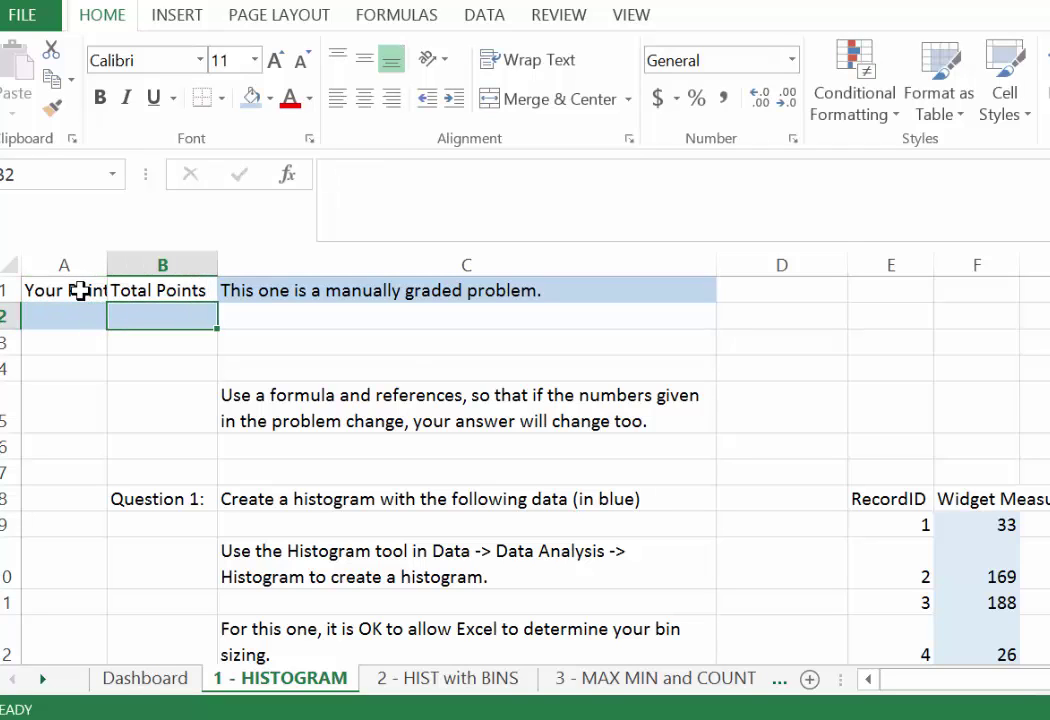
type("10")
key("shift+Tab")
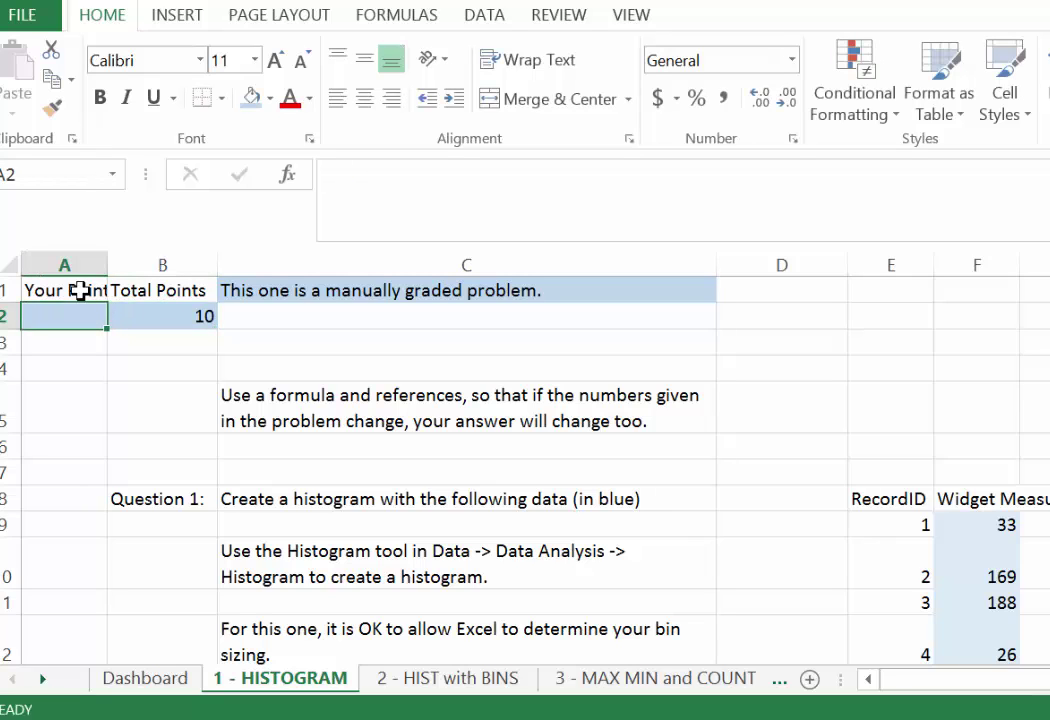
type("10")
key("Return")
key("shift+Return")
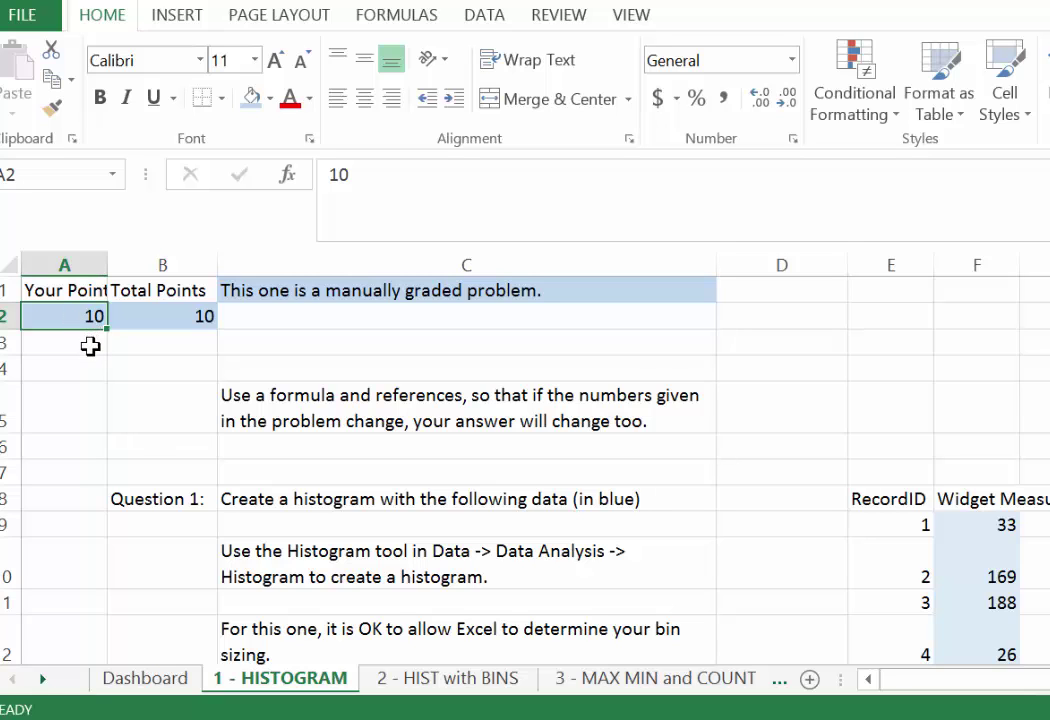
left_click(172, 688)
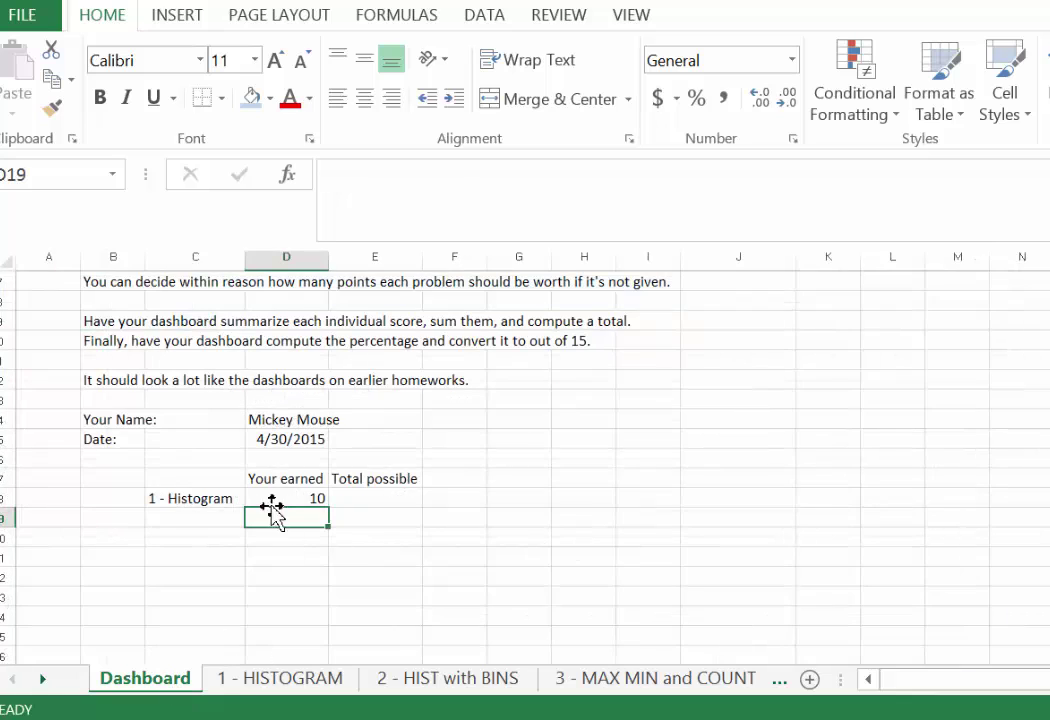
left_click(268, 496)
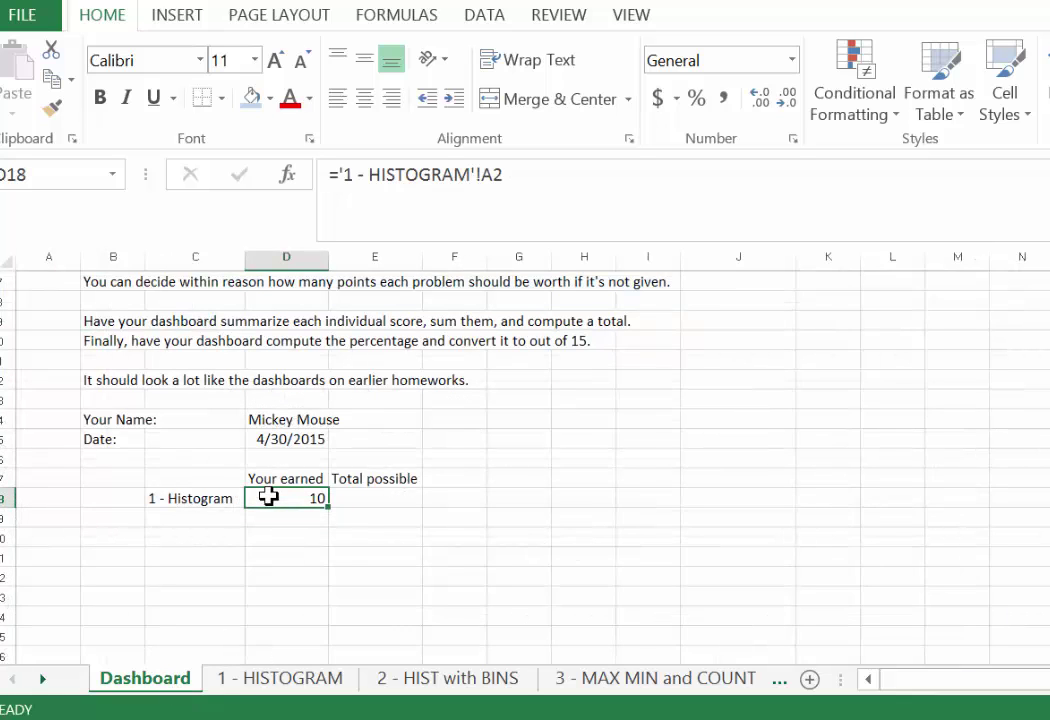
left_click(285, 684)
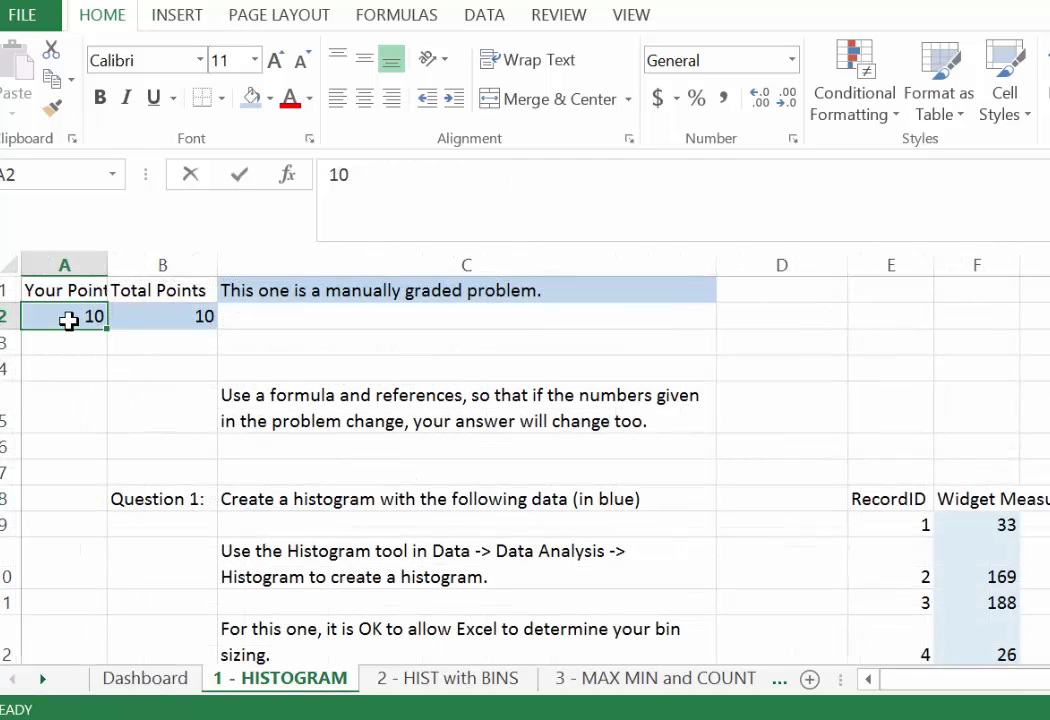
type("6")
key("Return")
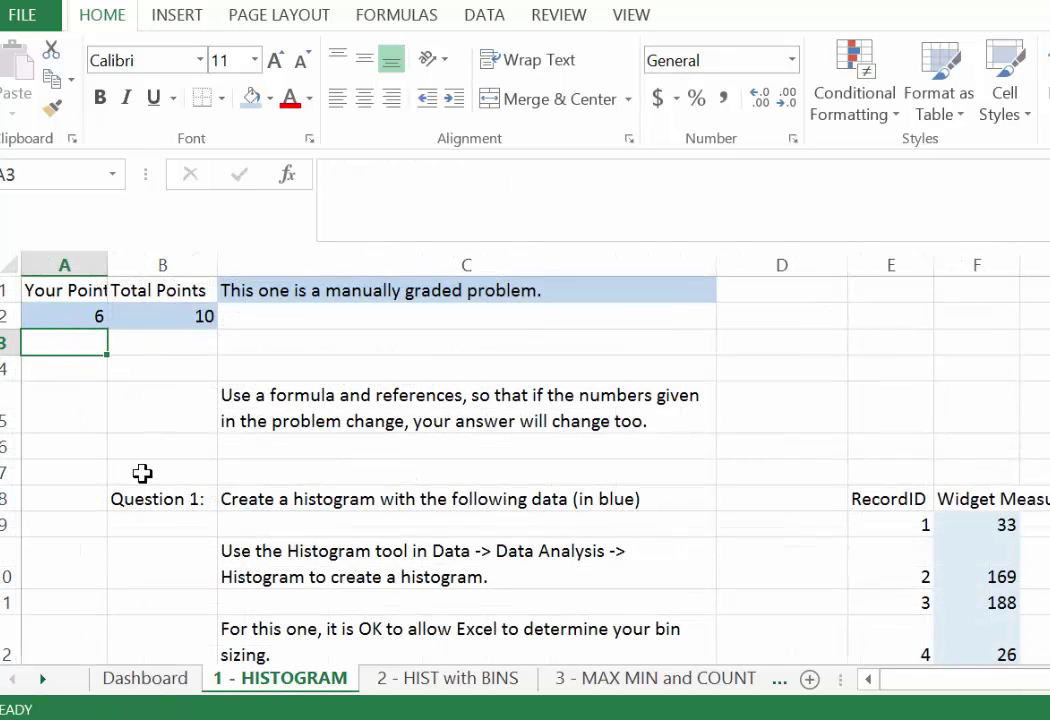
left_click(145, 680)
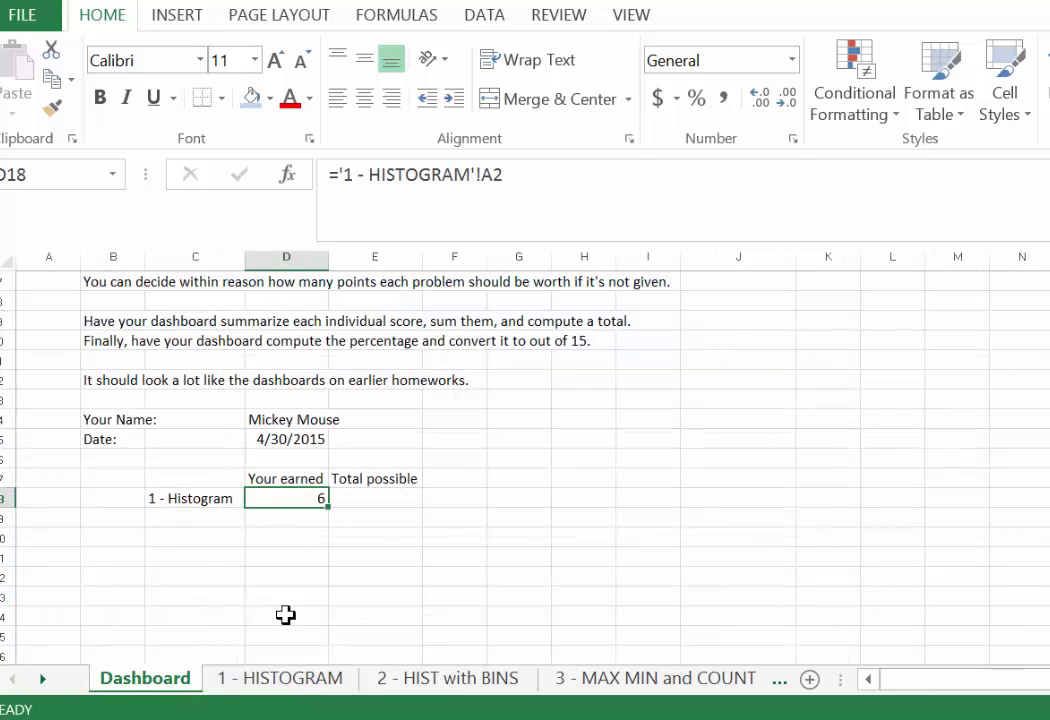
left_click(286, 684)
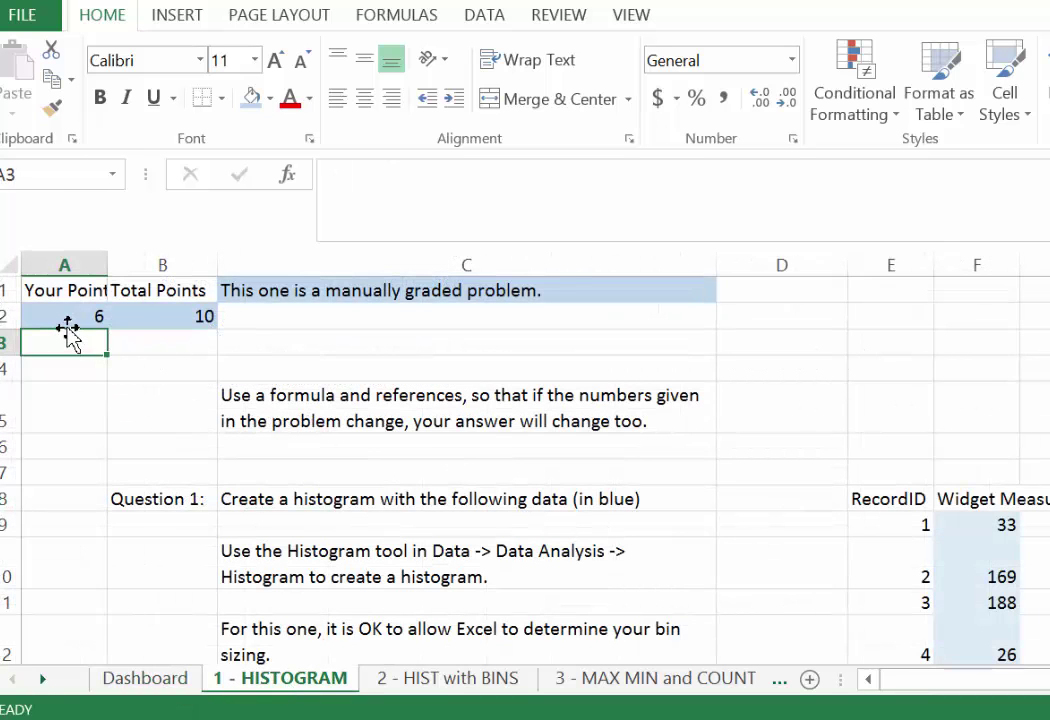
left_click(61, 323)
type("10")
key("Return")
key("ctrl+Page_Up")
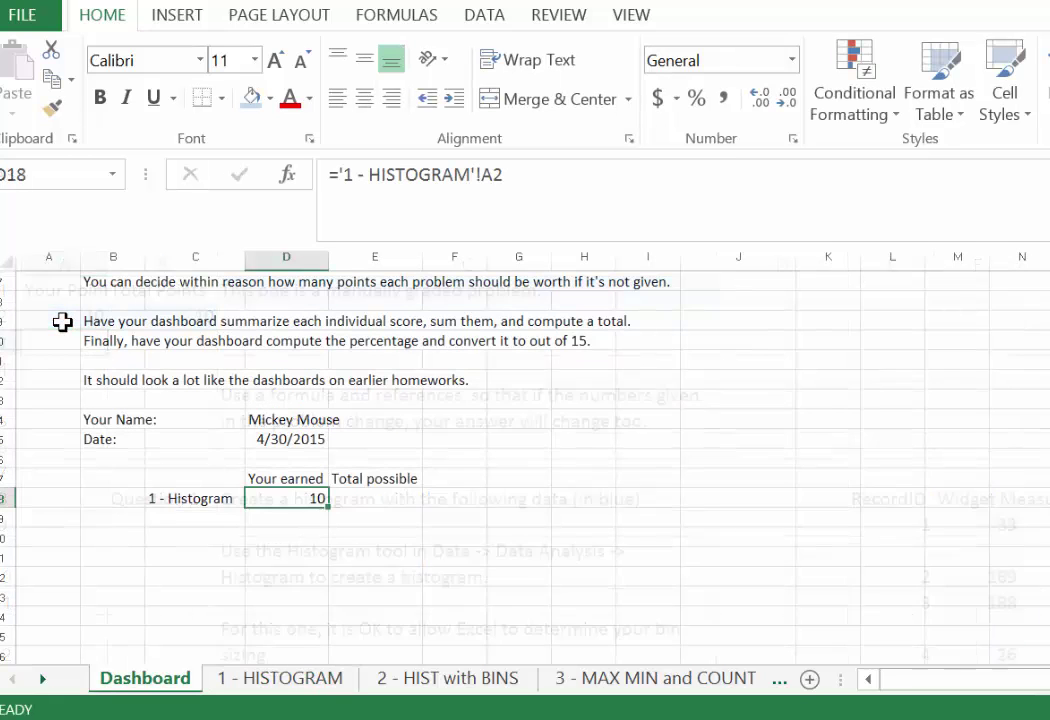
left_click(382, 490)
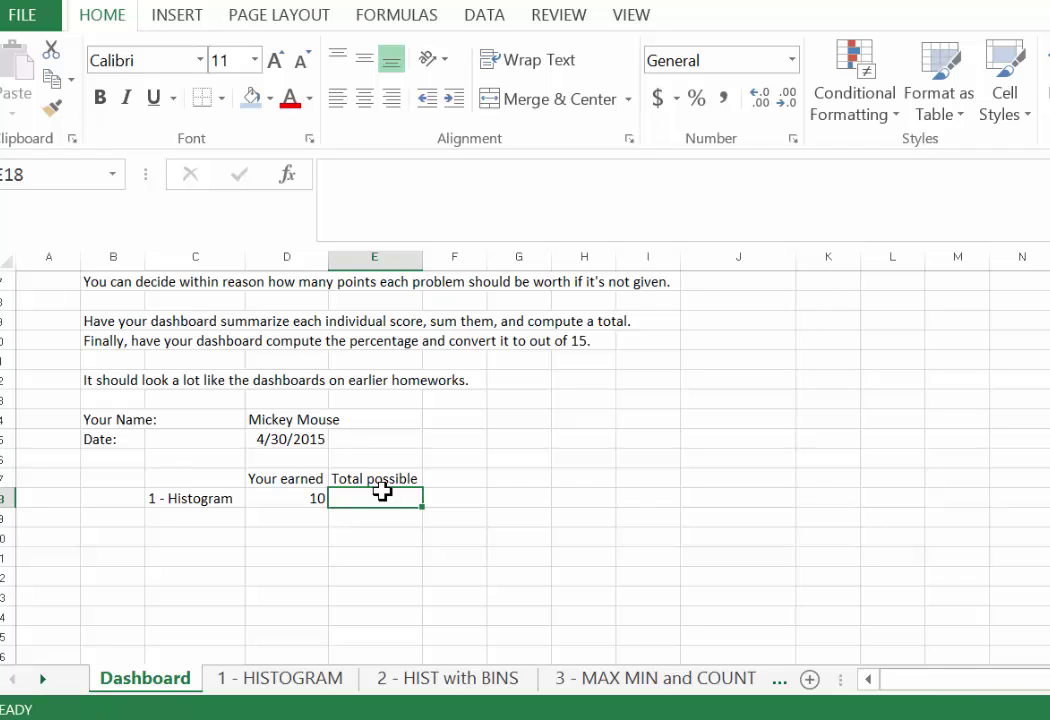
- Link E18 to the 1 - HISTOGRAM sheet's Total Points cell B2
type("=")
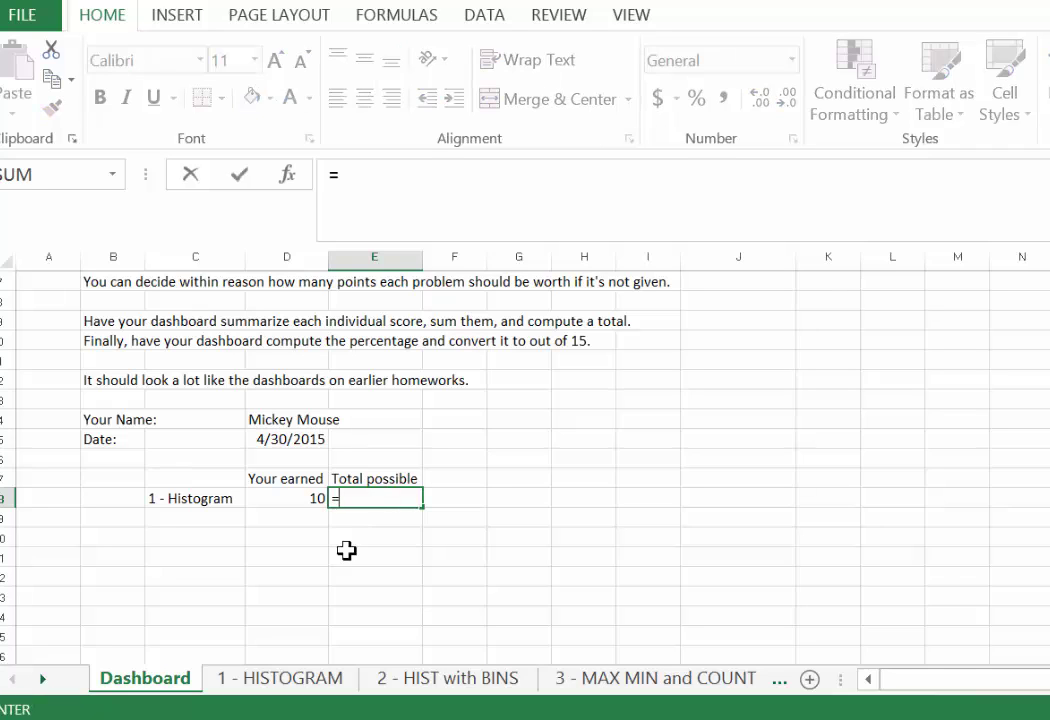
left_click(287, 694)
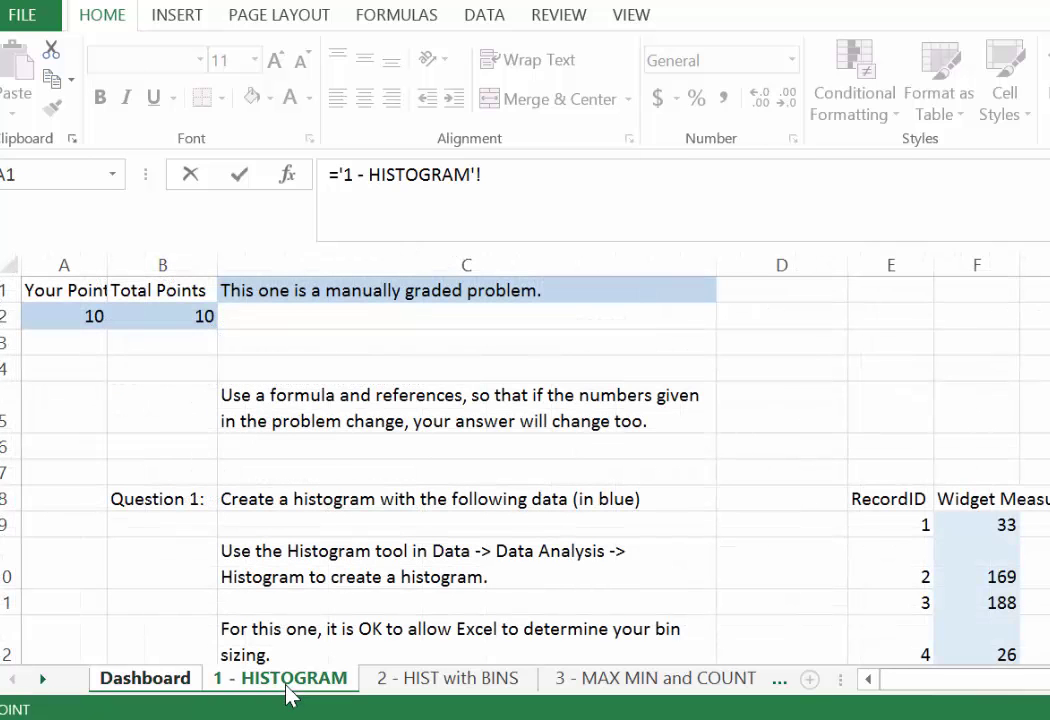
left_click(167, 315)
key("Return")
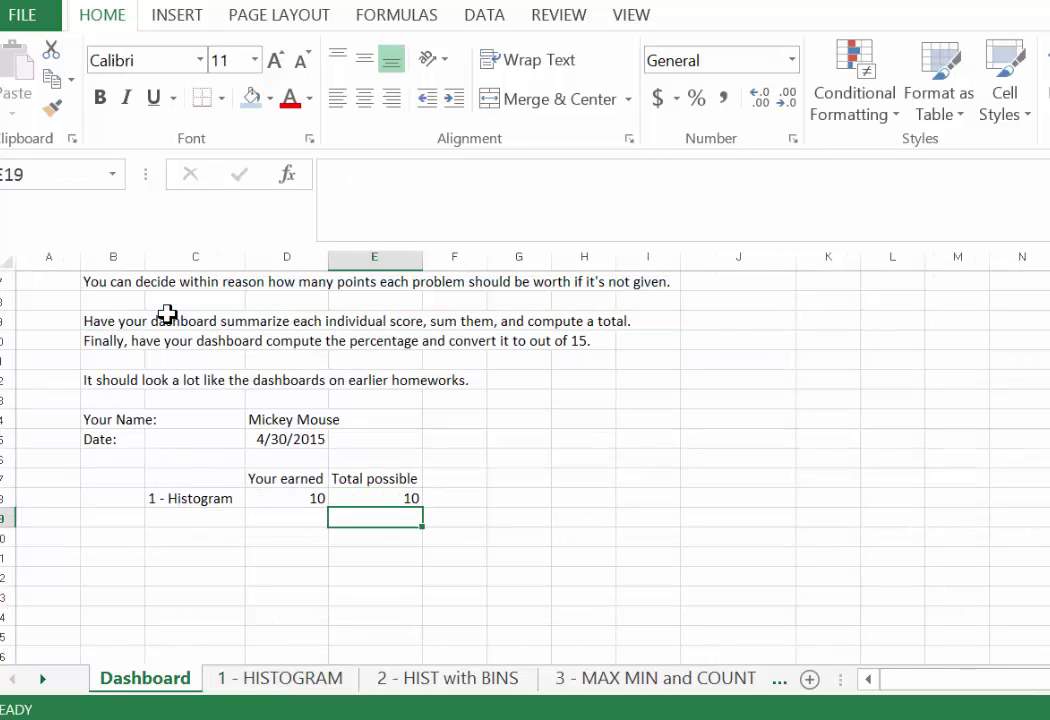
- Replace E18 with a copy of D18's link so it references '1 - HISTOGRAM'!B2
left_click(381, 501)
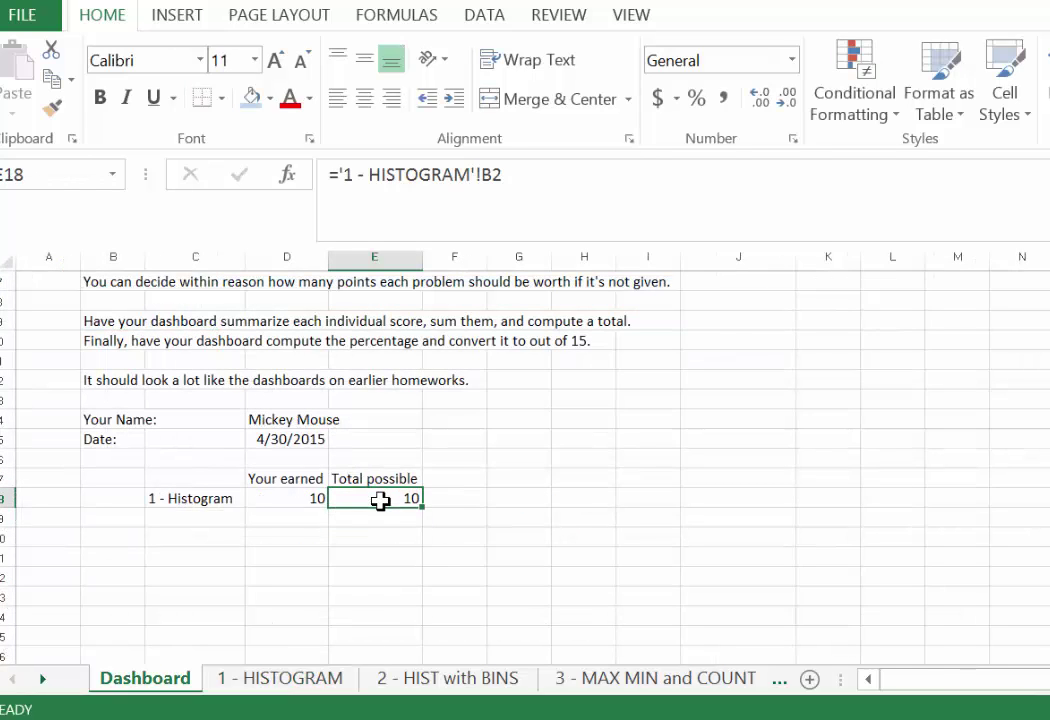
key("Delete")
key("Left")
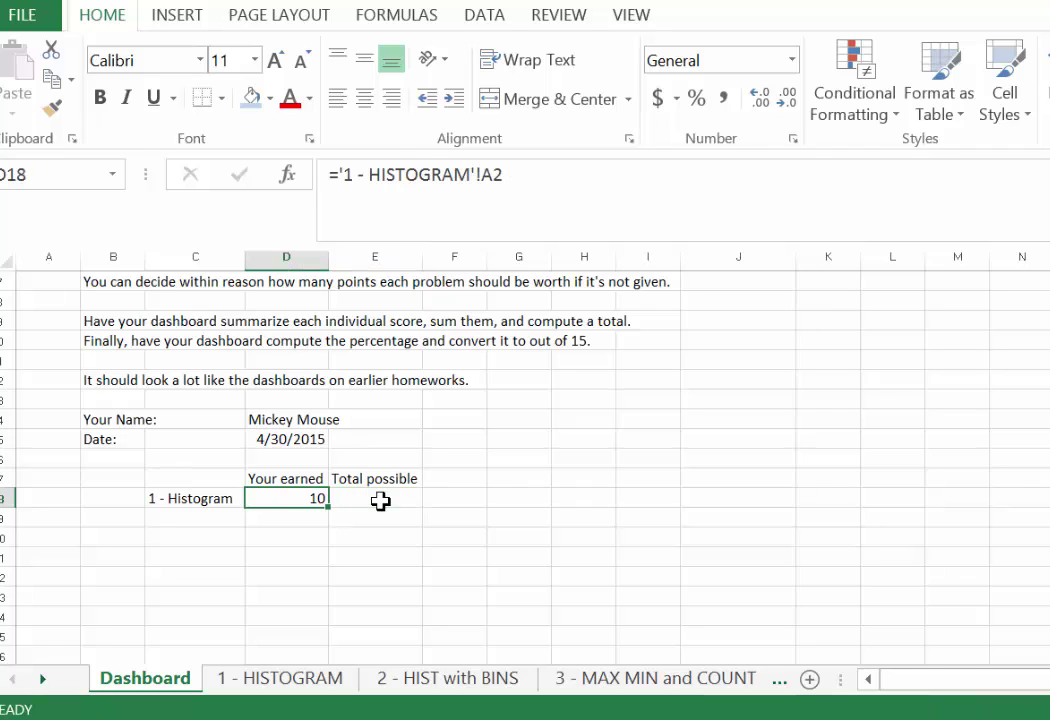
key("ctrl+c")
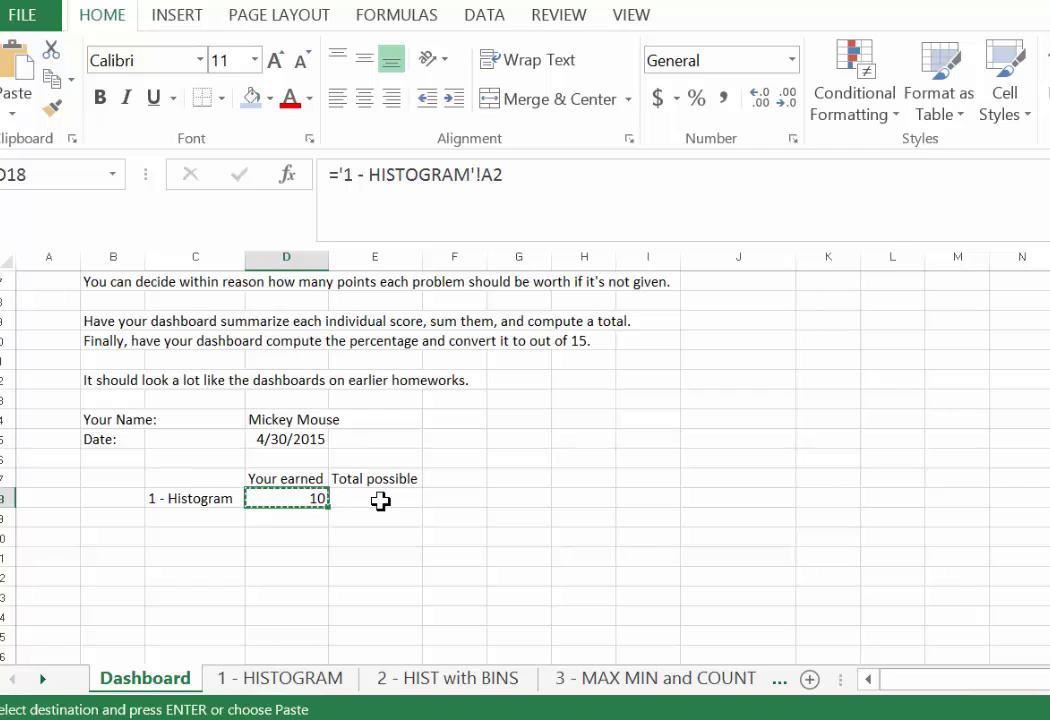
key("Right")
key("ctrl+v")
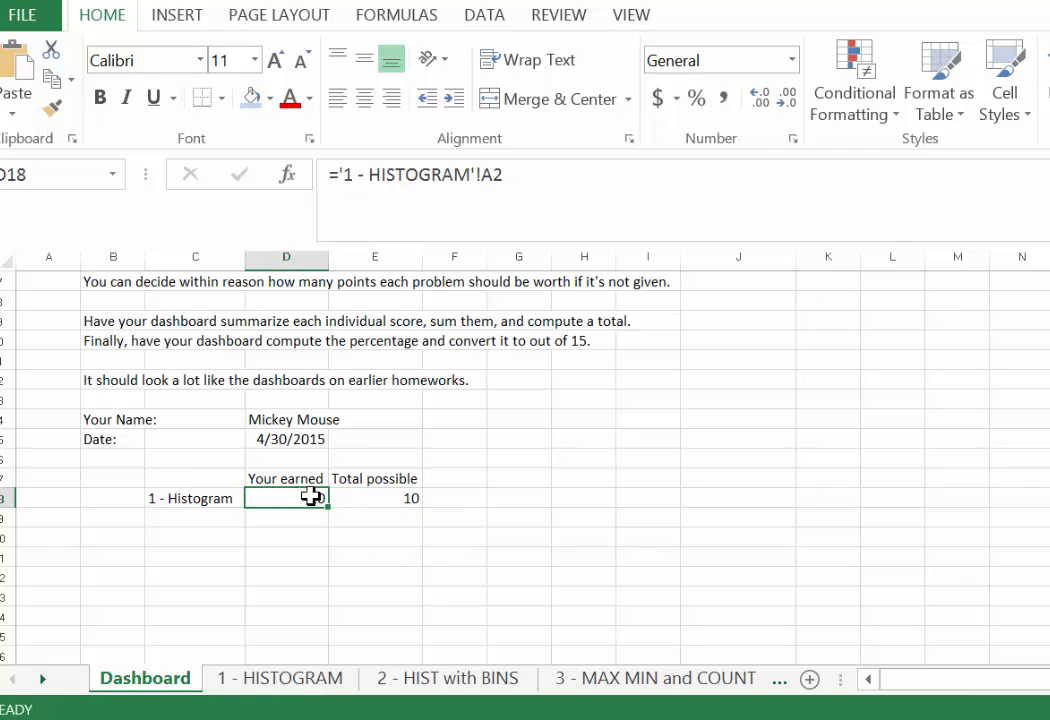
key("Escape")
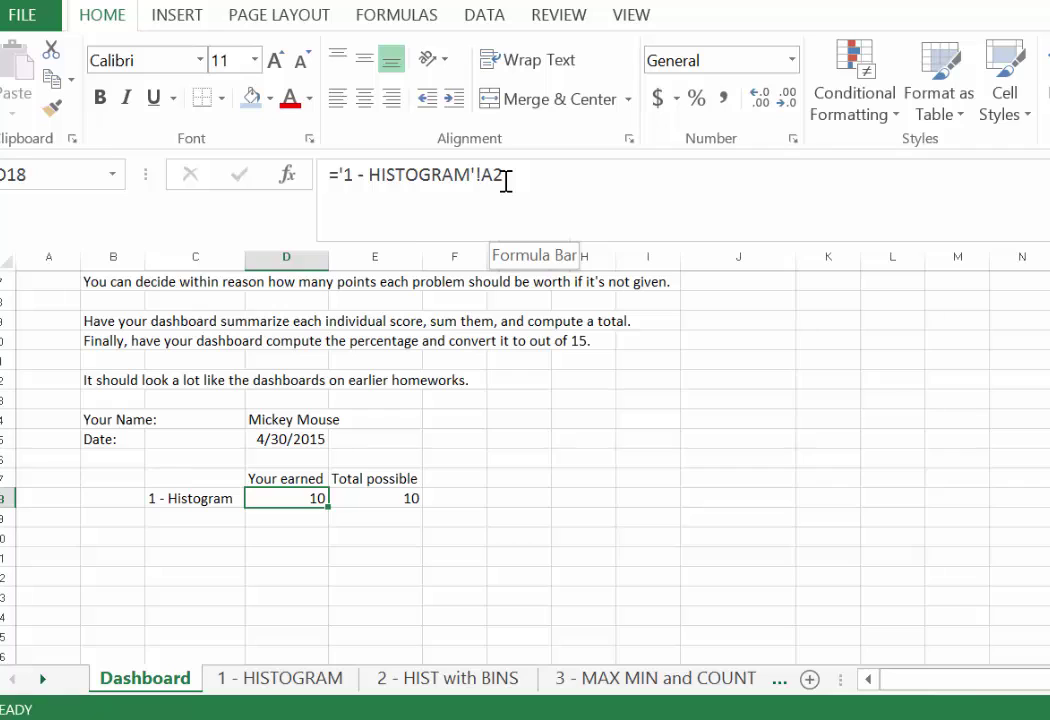
key("Right")
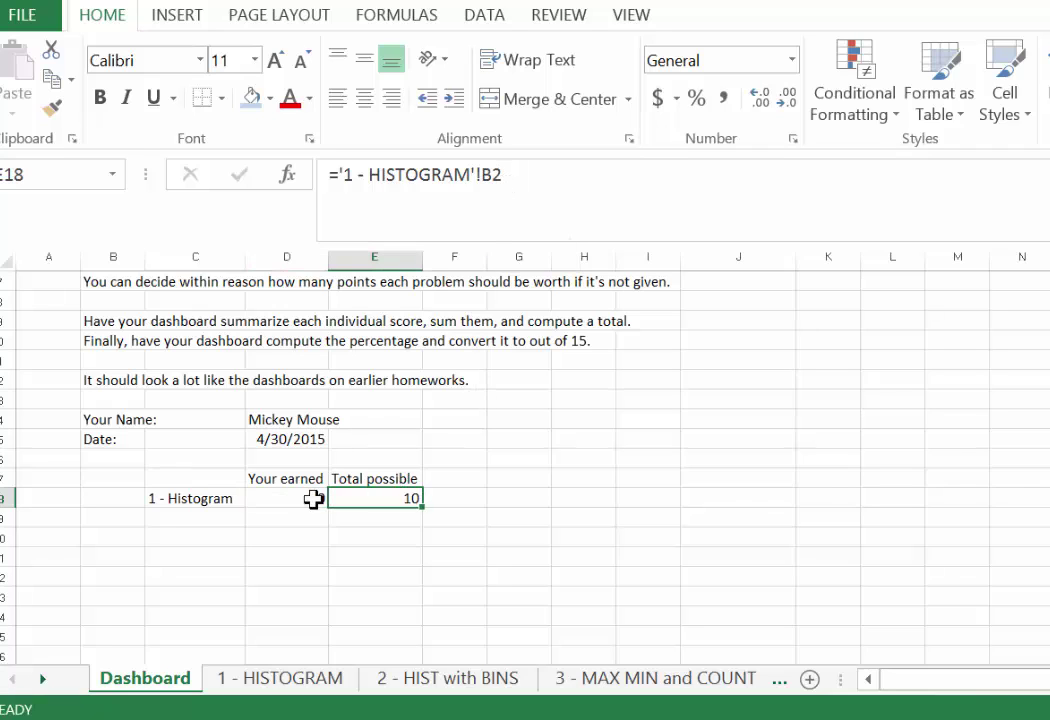
left_click(207, 520)
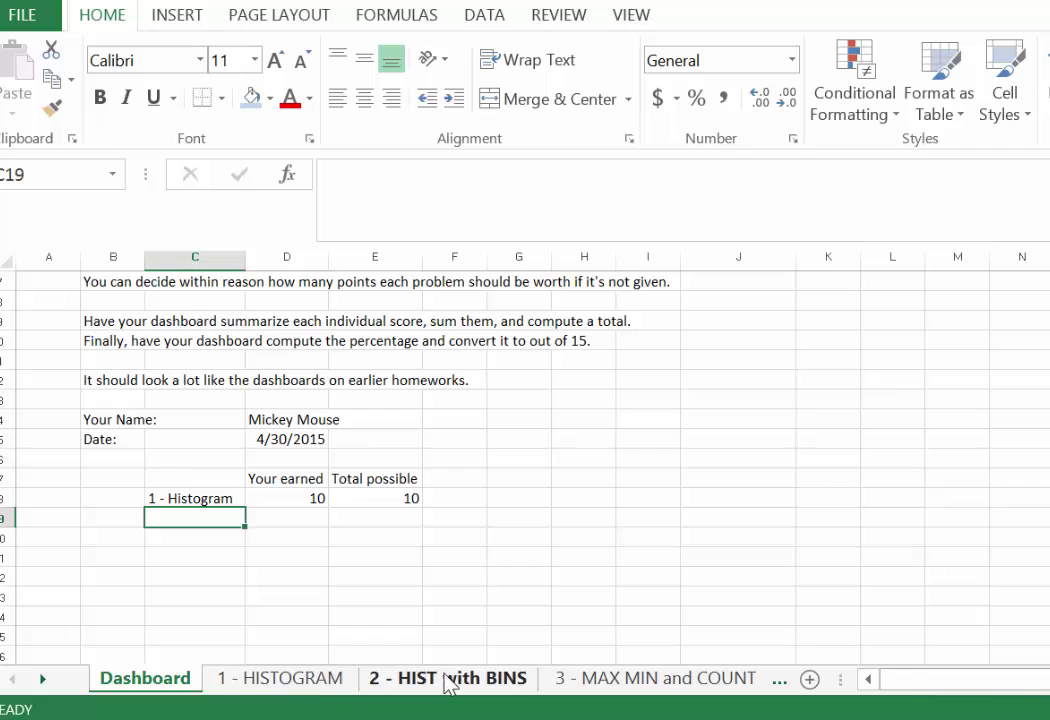
- Label C19 '2 - Hist with BINS' and copy the A1:B2 points block onto that problem's sheet
type("2 - H")
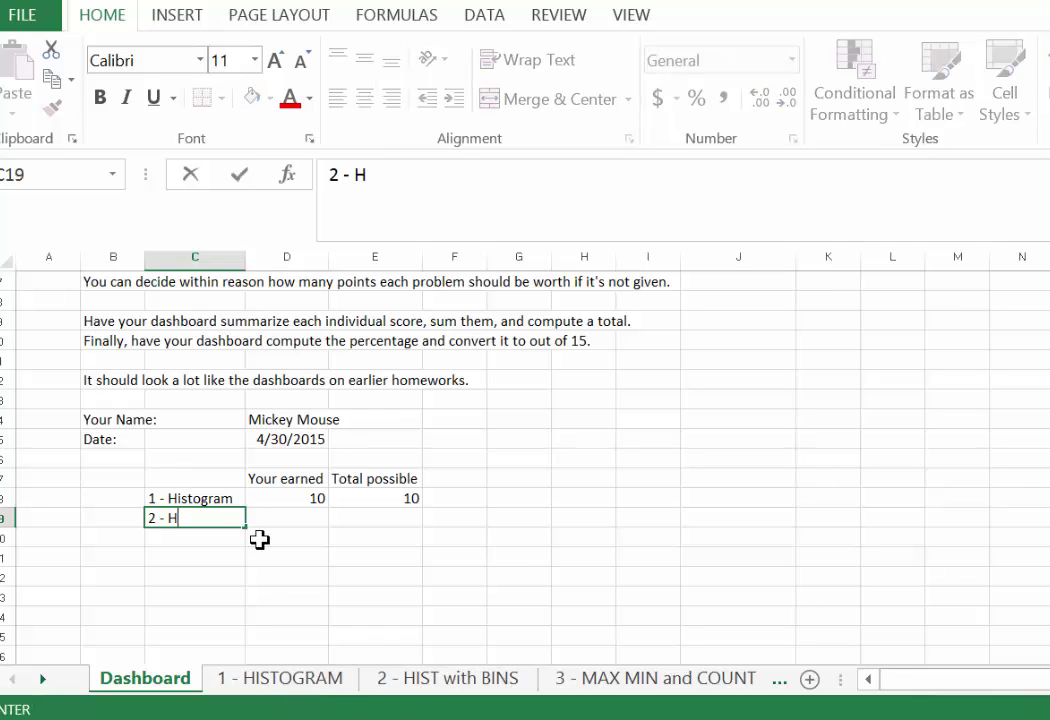
type("ist with BINS")
key("Tab")
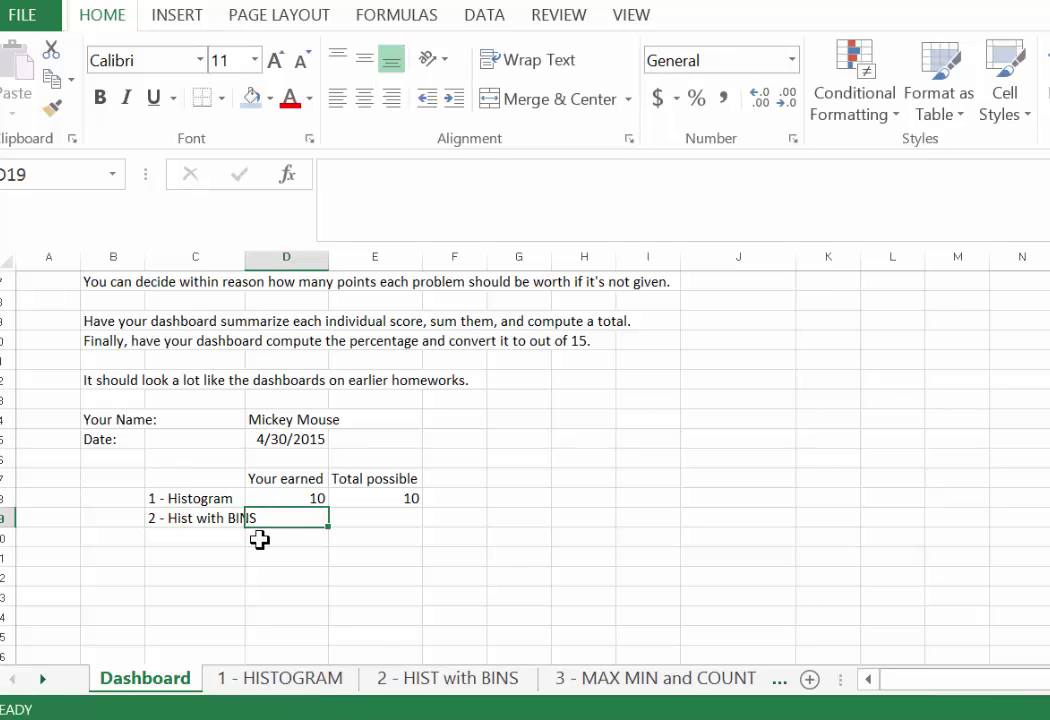
key("ctrl+Page_Down")
key("Up")
key("Up")
key("shift+Right")
key("shift+Down")
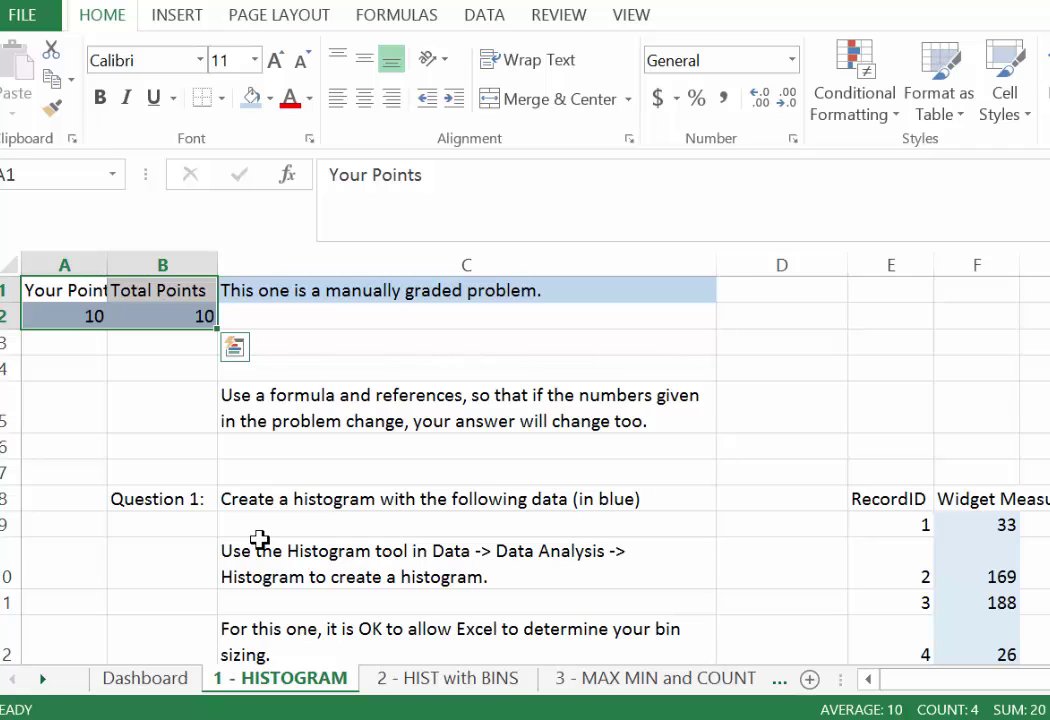
key("ctrl+c")
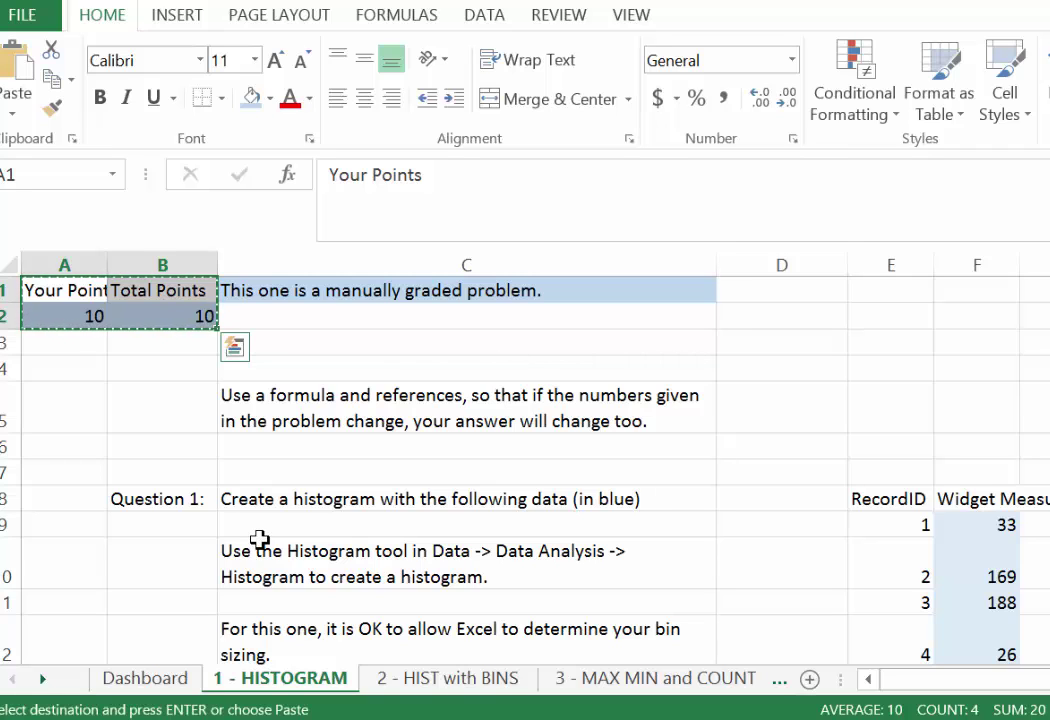
key("ctrl+Page_Down")
key("ctrl+v")
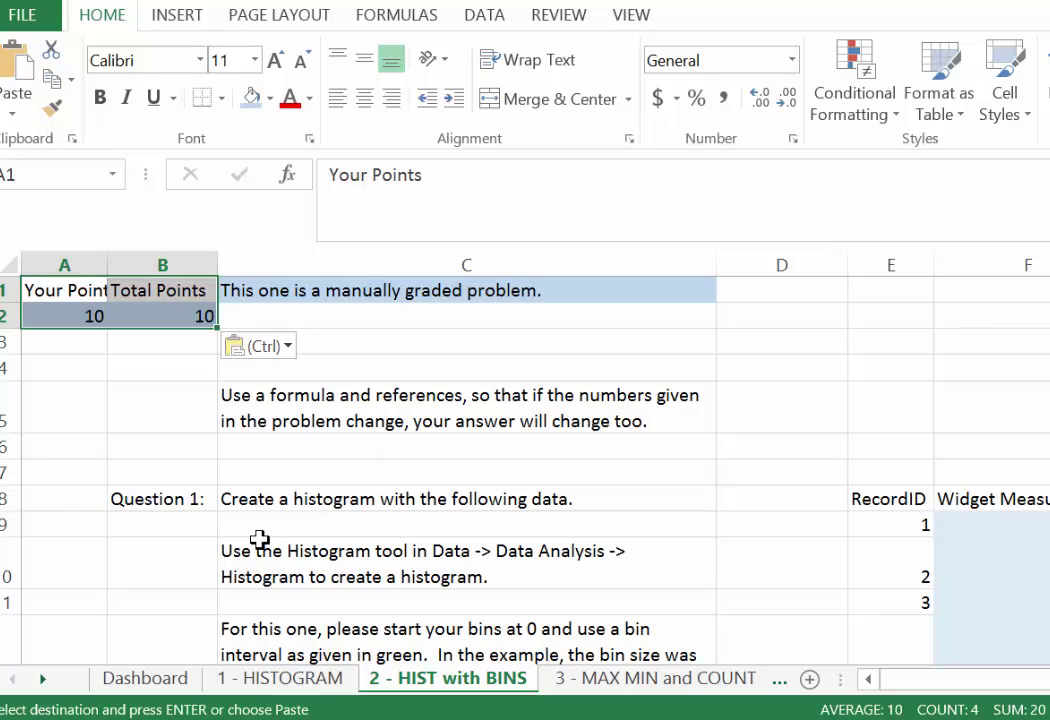
- Edit the D17 heading to read 'You earned'
key("ctrl+Page_Up")
key("ctrl+Page_Up")
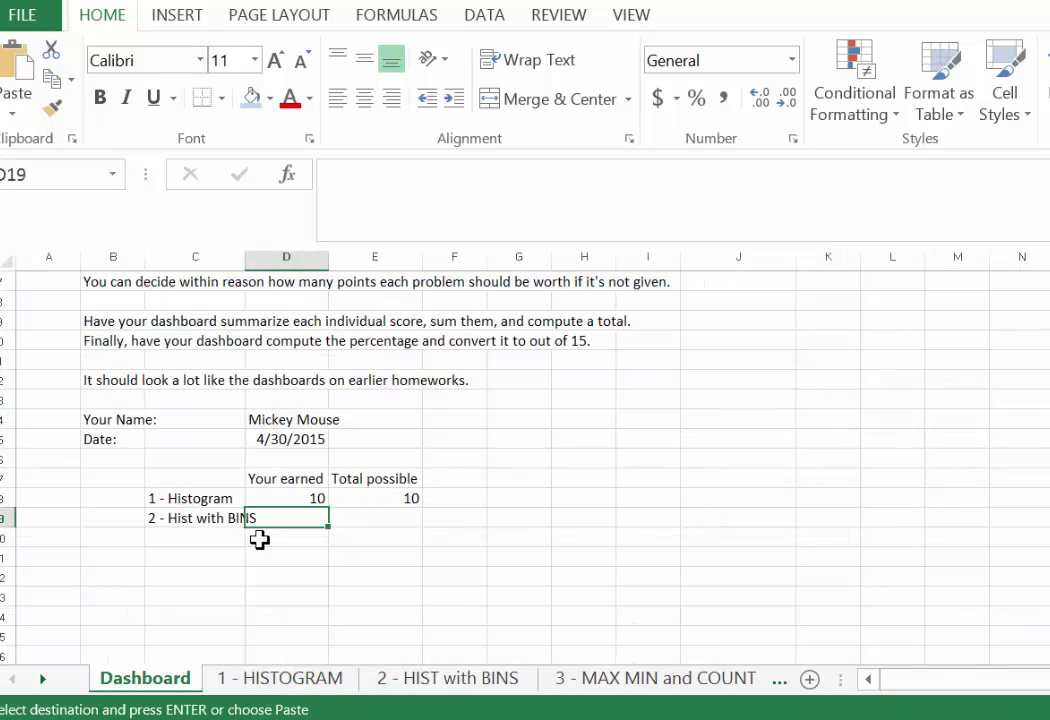
key("Up")
key("Up")
left_click(369, 176)
key("BackSpace")
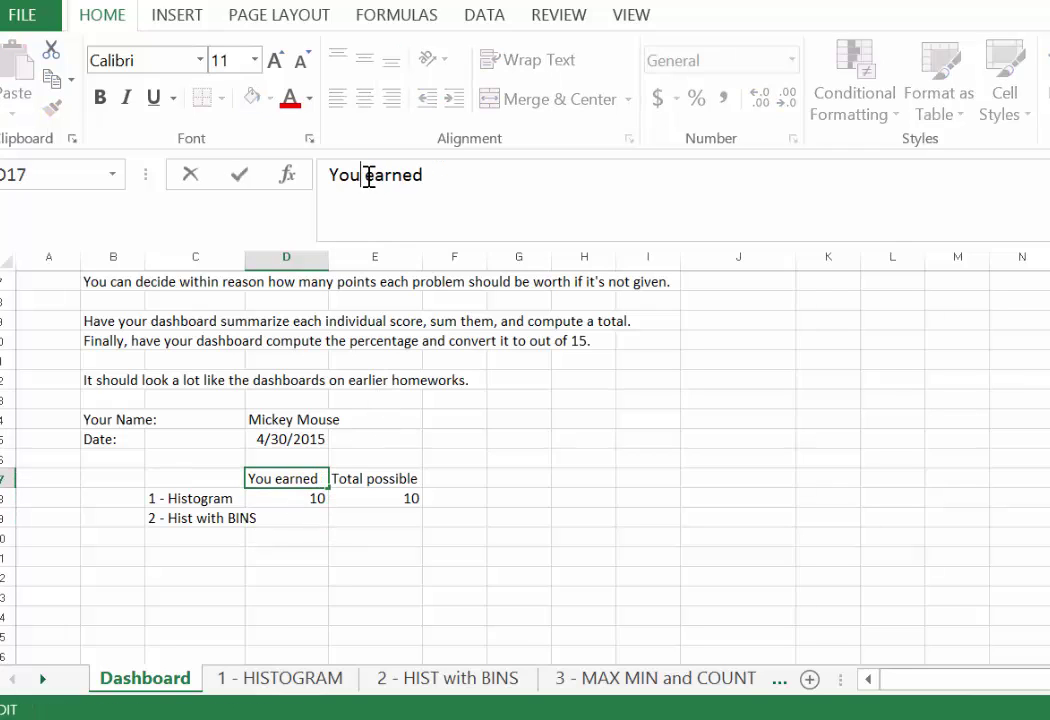
key("Return")
key("Return")
- Link D19 to '2 - HIST with BINS'!A2 and copy it into E19 for the total points
type("=")
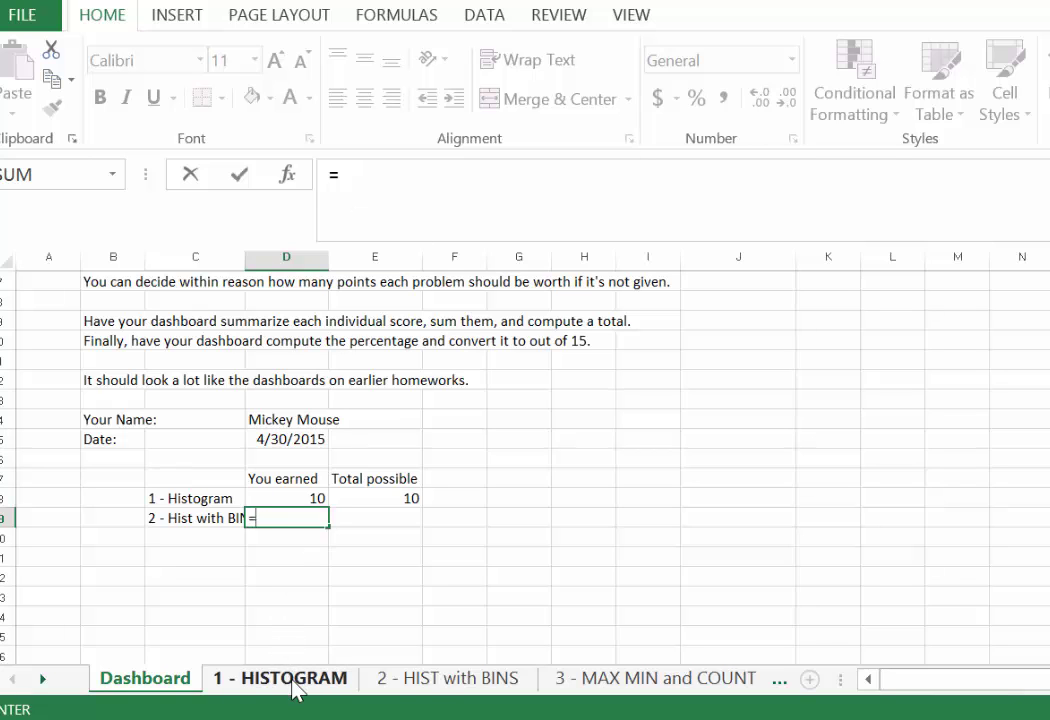
left_click(436, 680)
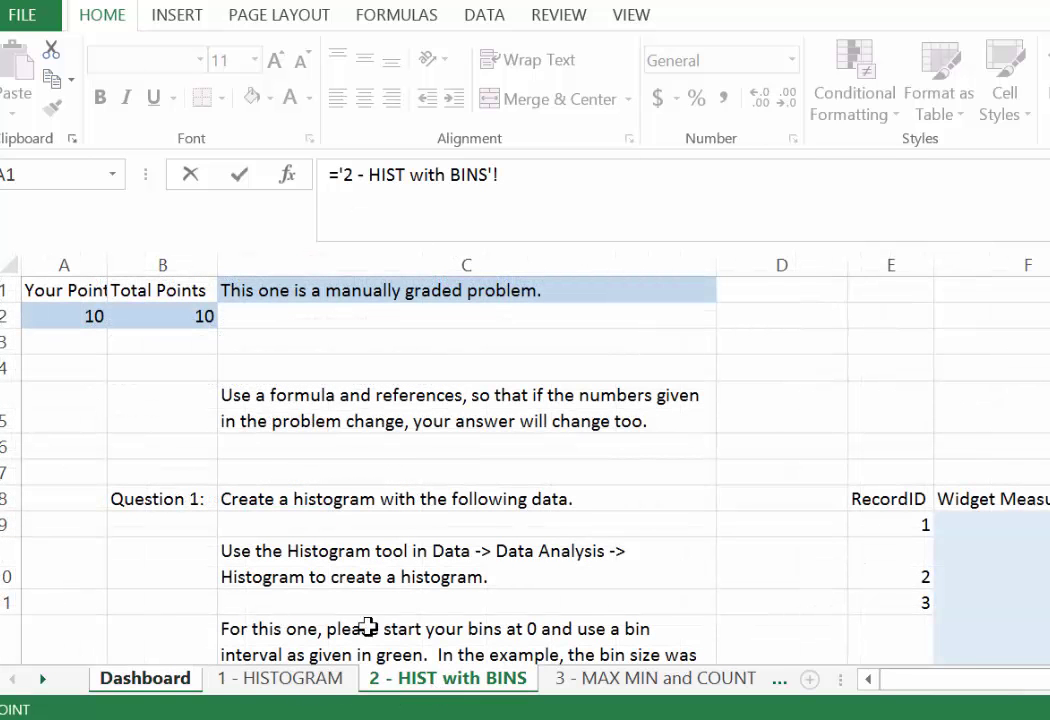
left_click(91, 316)
key("Return")
key("Up")
key("ctrl+c")
key("Right")
key("ctrl+v")
key("Escape")
key("Down")
key("Left")
key("Left")
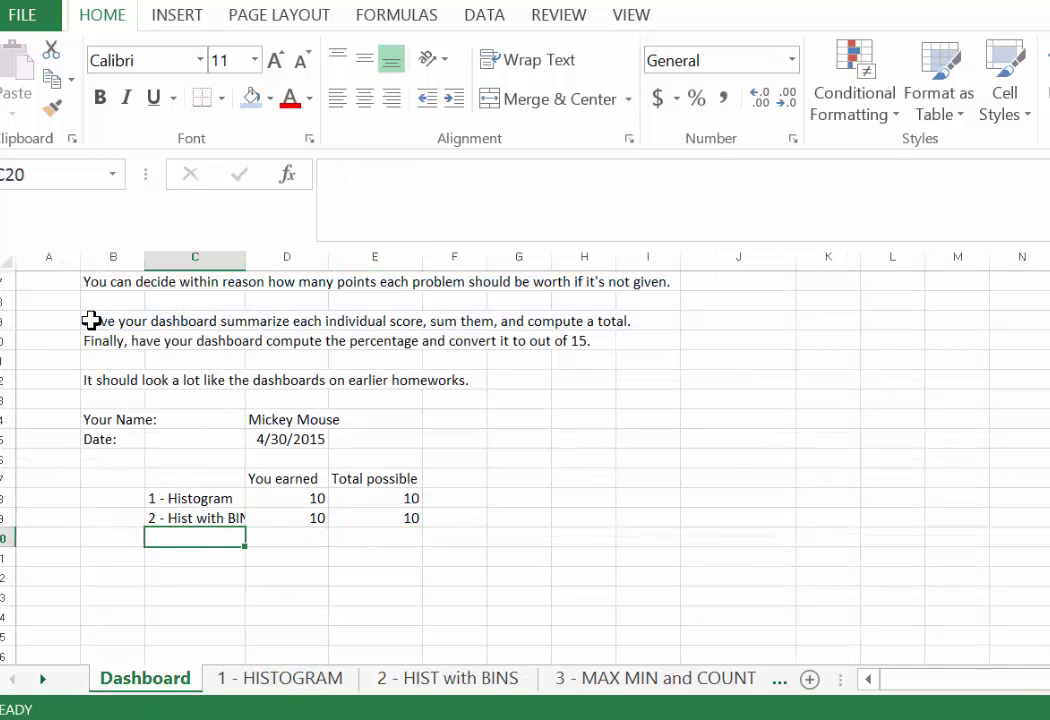
- Enter '3 - MAX MIN and COUNT' in C20 and AutoFit column C
type("3 - ")
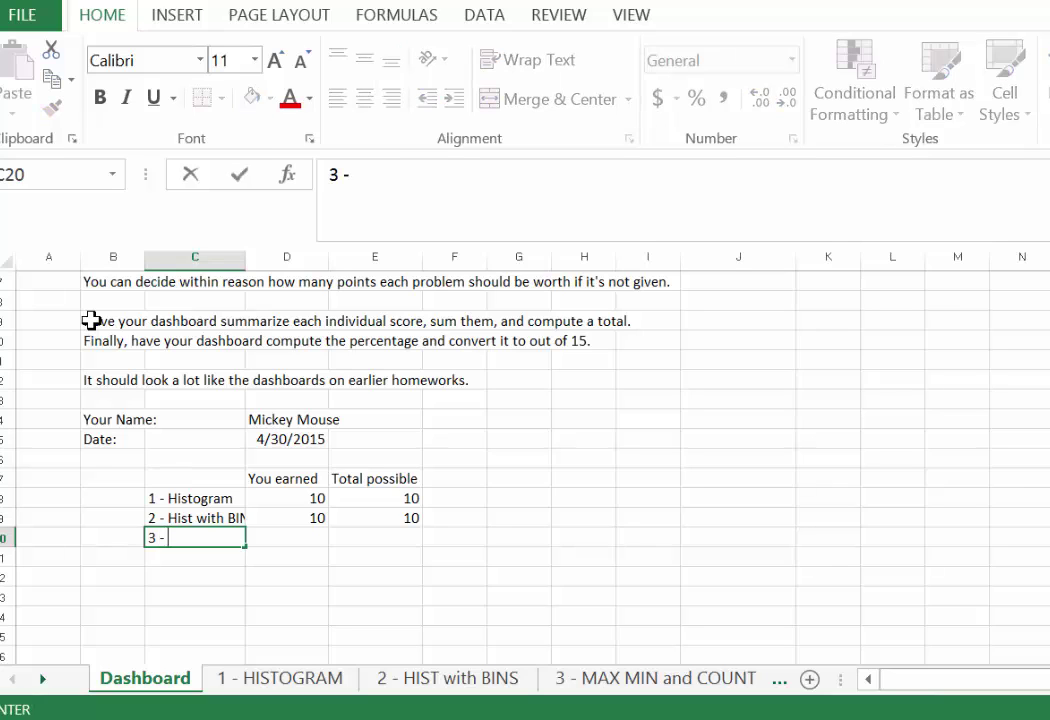
type("MAX MIN and COUNT")
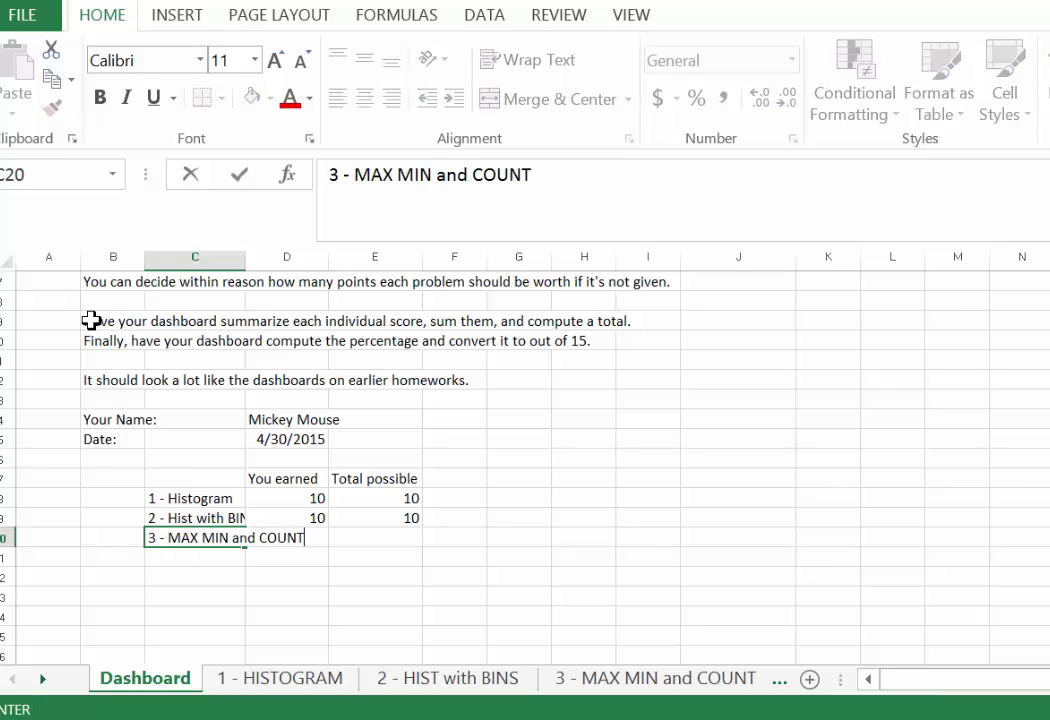
key("ctrl+Return")
key("alt+o")
key("c")
key("a")
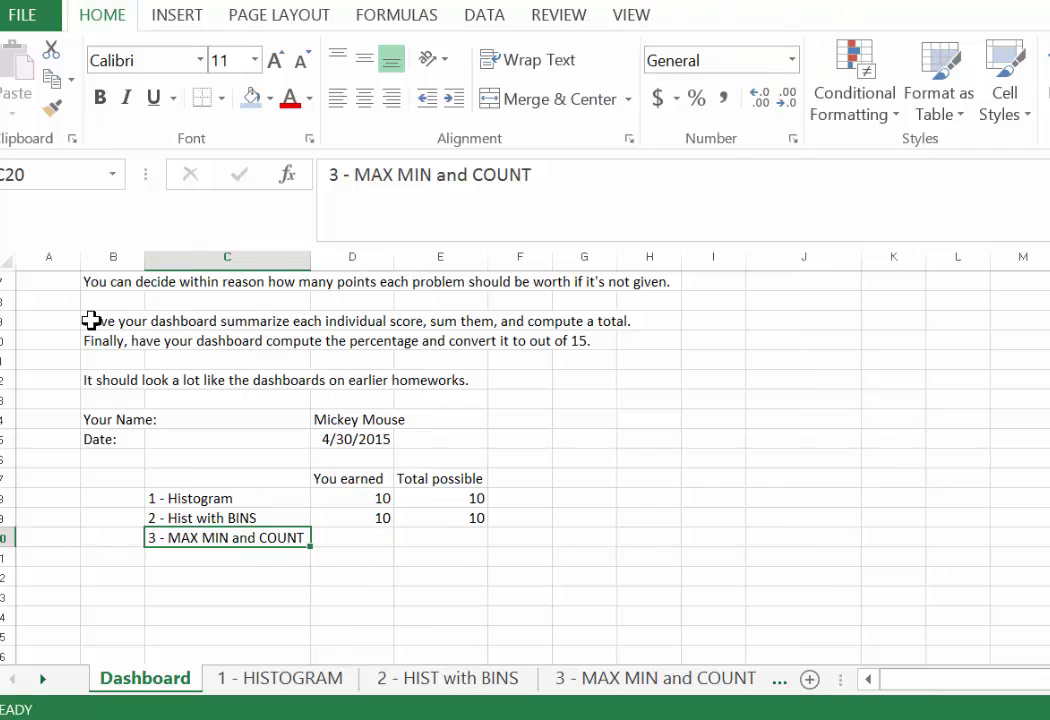
key("Right")
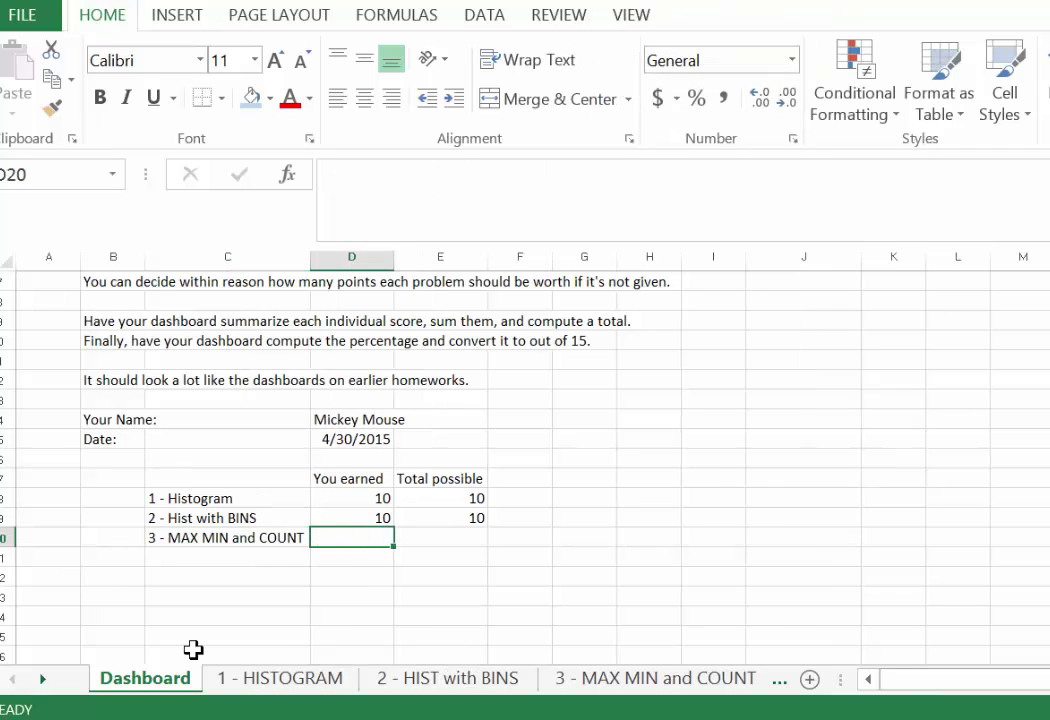
- On the 3 - MAX MIN and COUNT sheet, enter =MAX(G10:K10) in M10
left_click(562, 680)
left_click(516, 488)
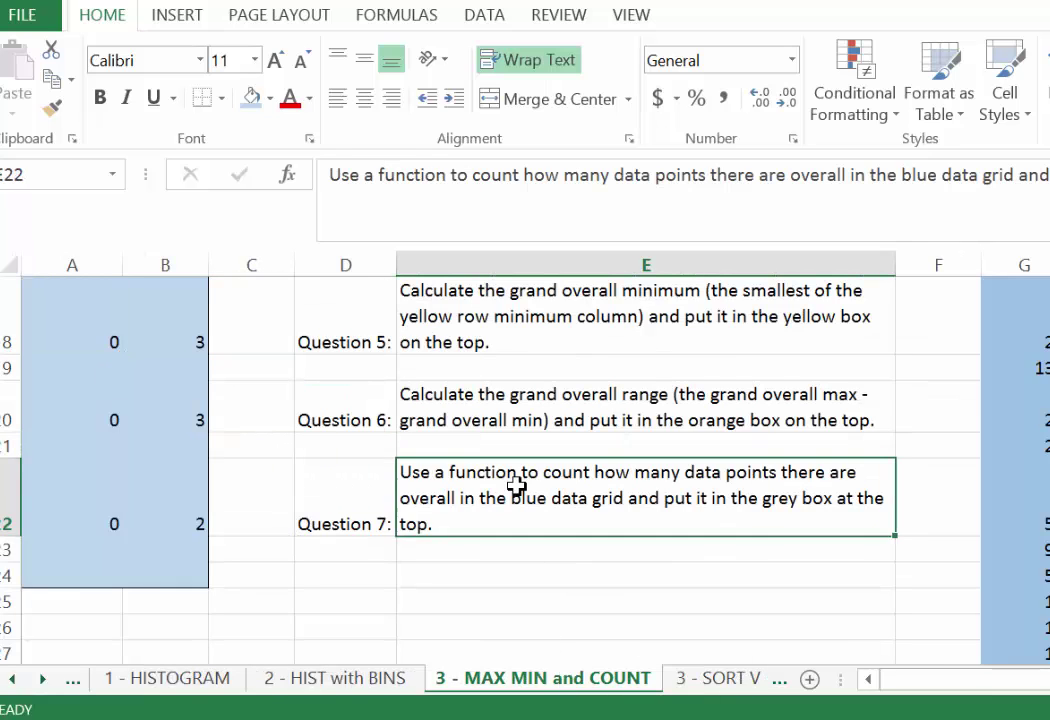
key("Up")
key("Up")
key("Up")
key("Up")
key("Up")
key("Up")
key("Up")
key("Up")
key("Up")
key("Up")
key("Up")
key("Up")
key("Up")
key("Up")
key("Up")
key("Up")
key("Up")
key("Down")
key("Down")
key("Down")
key("Down")
key("Down")
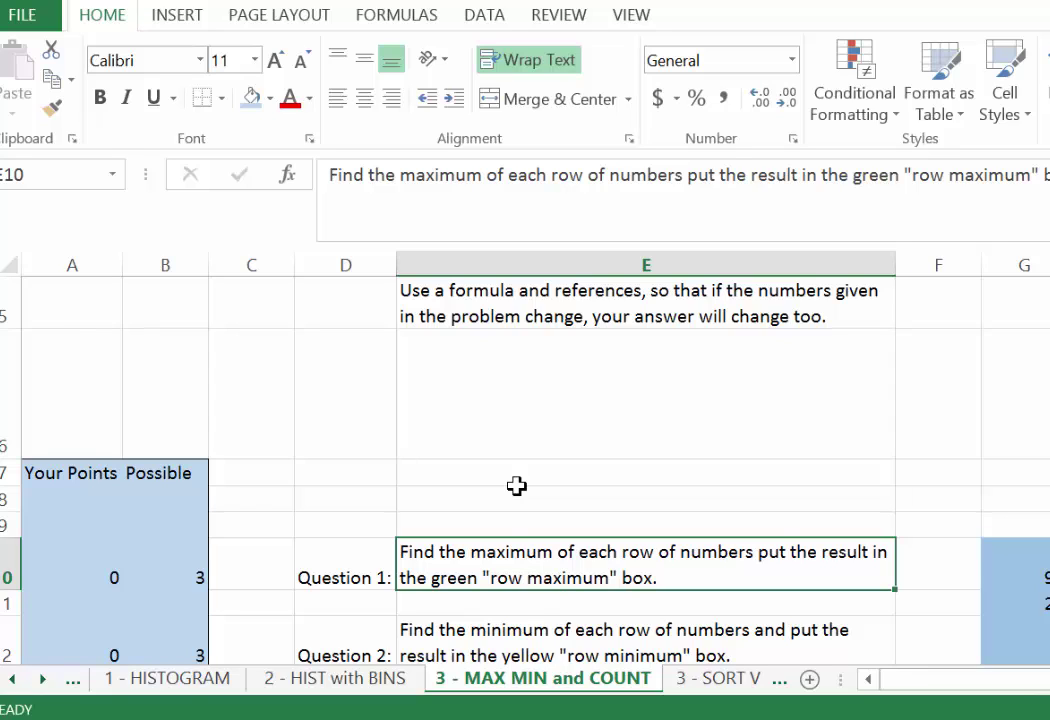
key("Right")
key("Right")
key("Right")
key("Right")
key("Right")
key("Right")
key("Right")
key("Right")
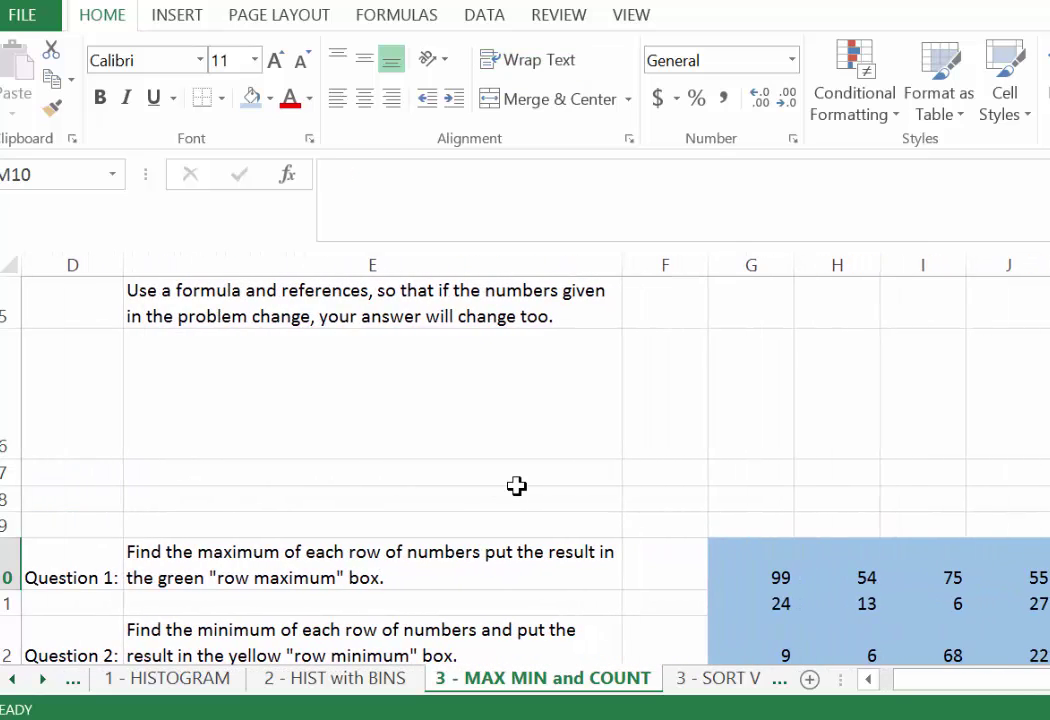
type("=max(")
key("Left")
key("Left")
key("shift+Left")
key("shift+Left")
key("shift+Left")
key("shift+Left")
type(")")
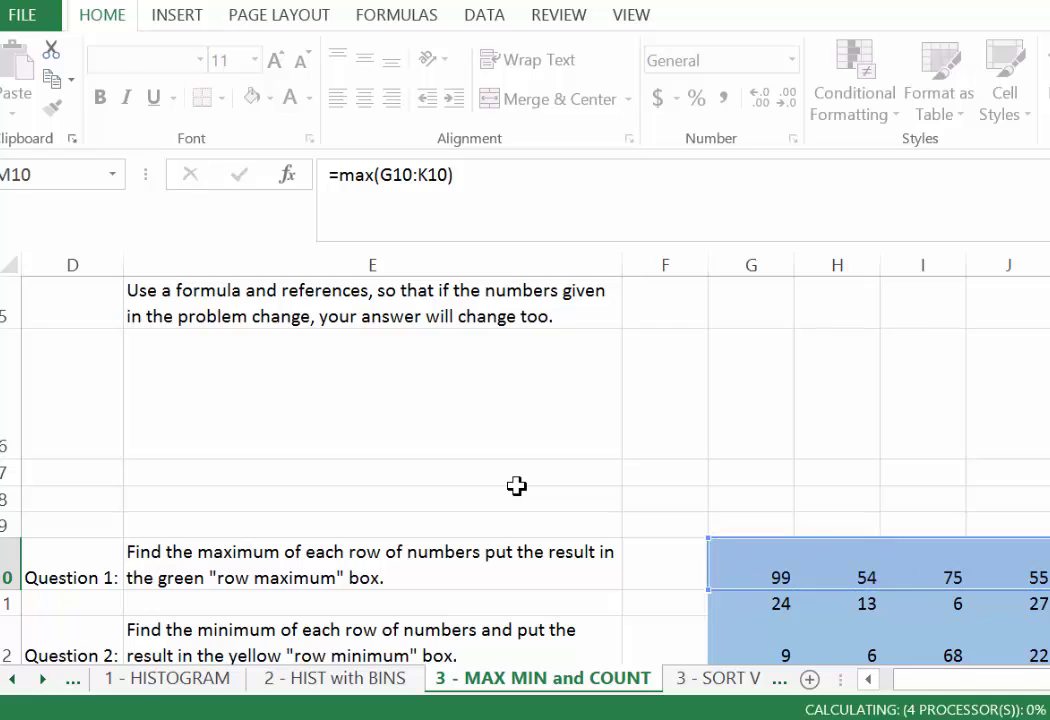
key("ctrl+Return")
- Copy the MAX formula down the row-maximum column and check the grading cells in column A
key("ctrl+c")
key("Down")
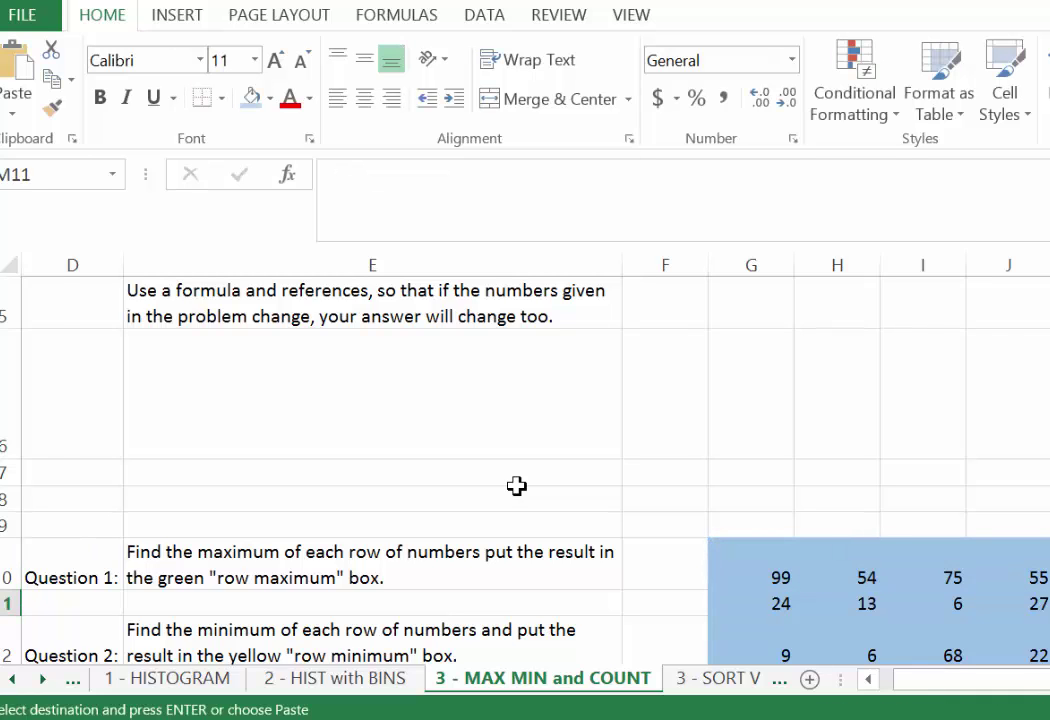
key("ctrl+shift+Down")
key("Up")
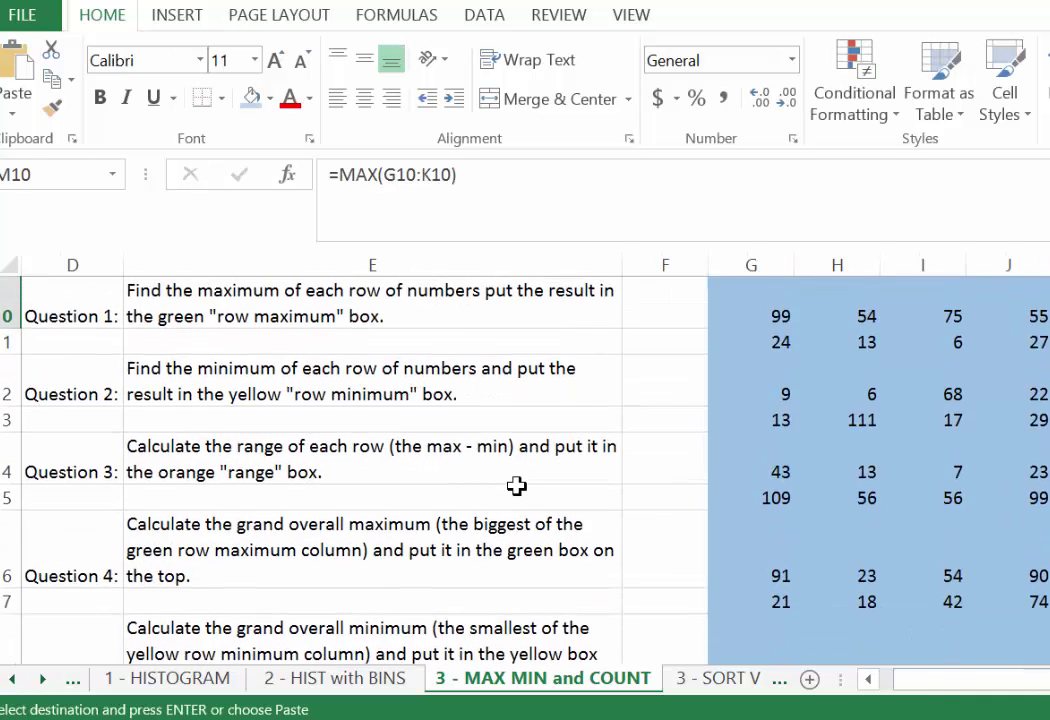
key("shift+Down")
key("shift+Down")
key("shift+Down")
key("shift+Down")
key("shift+Down")
key("shift+Down")
key("shift+Down")
key("shift+Down")
key("shift+Down")
key("shift+Down")
key("shift+Down")
key("shift+Down")
key("shift+Down")
key("shift+Down")
key("shift+Down")
key("shift+Down")
key("shift+Down")
key("shift+Down")
key("shift+Down")
key("shift+Down")
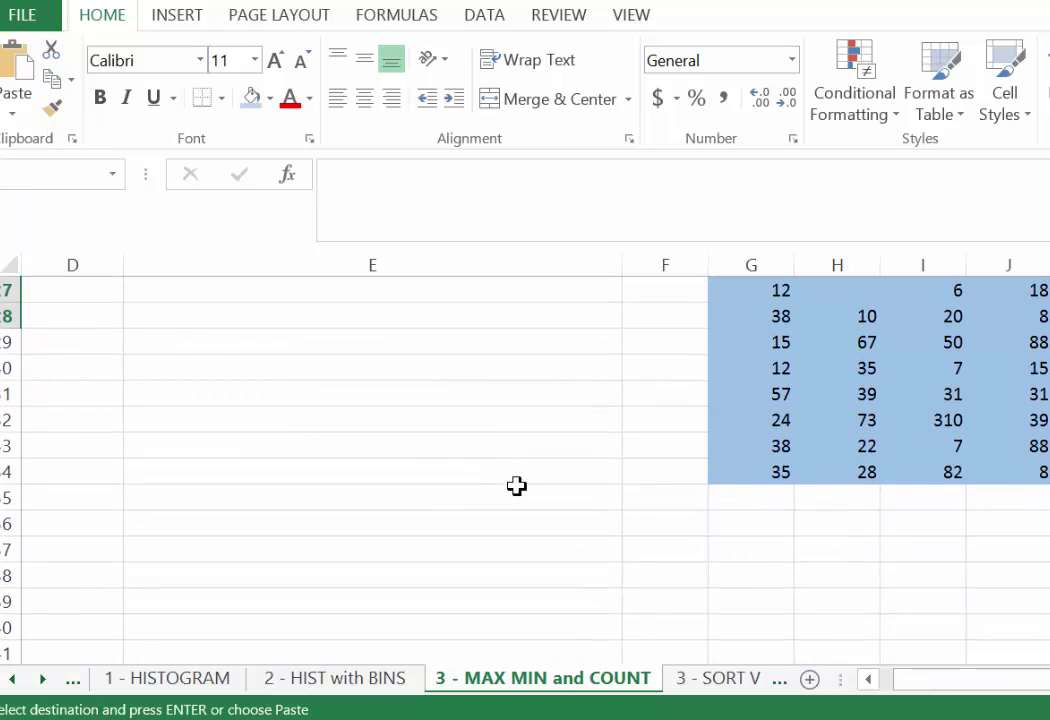
key("shift+Down")
key("shift+Down")
key("shift+Down")
key("Return")
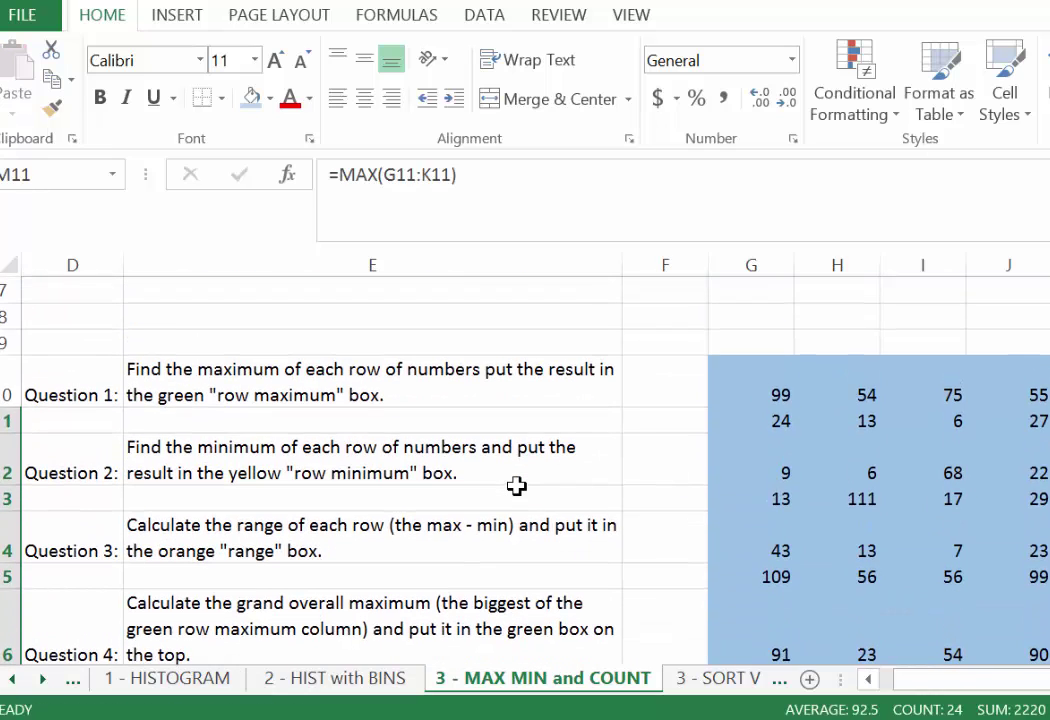
key("Home")
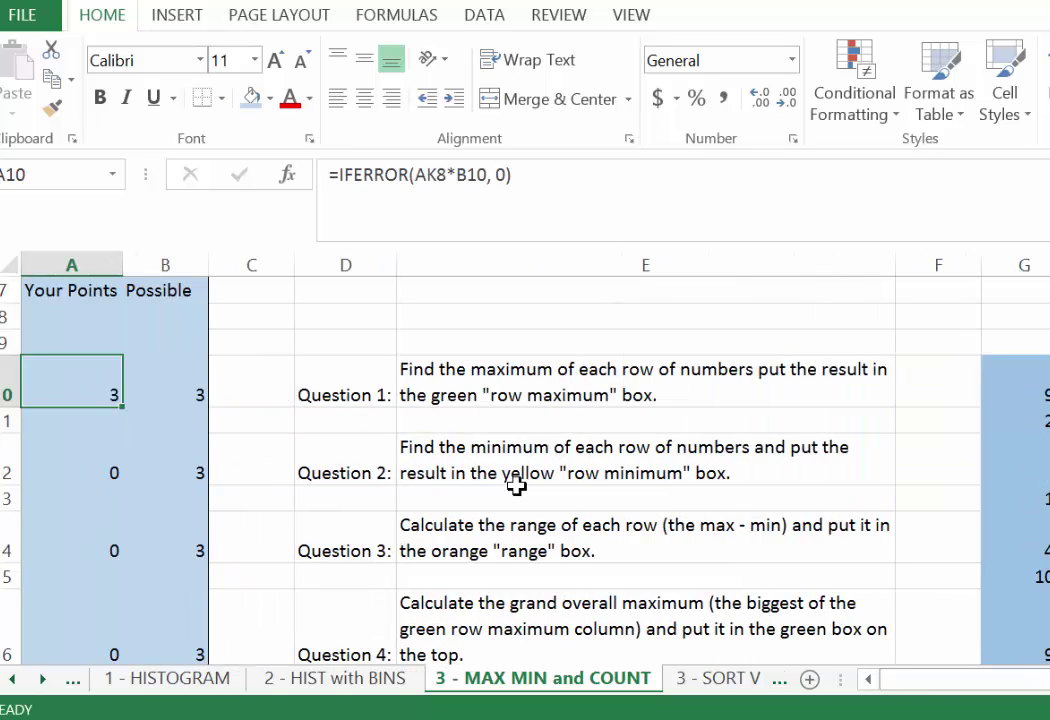
key("Down")
key("Down")
key("Down")
key("Down")
key("Down")
key("Down")
key("Down")
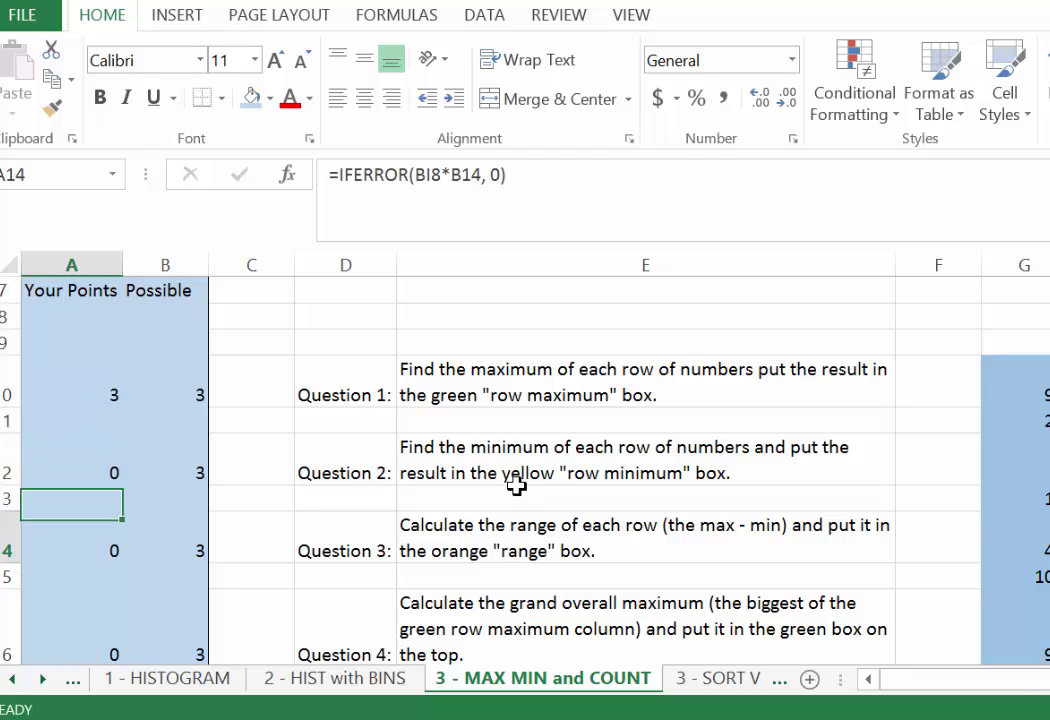
key("Up")
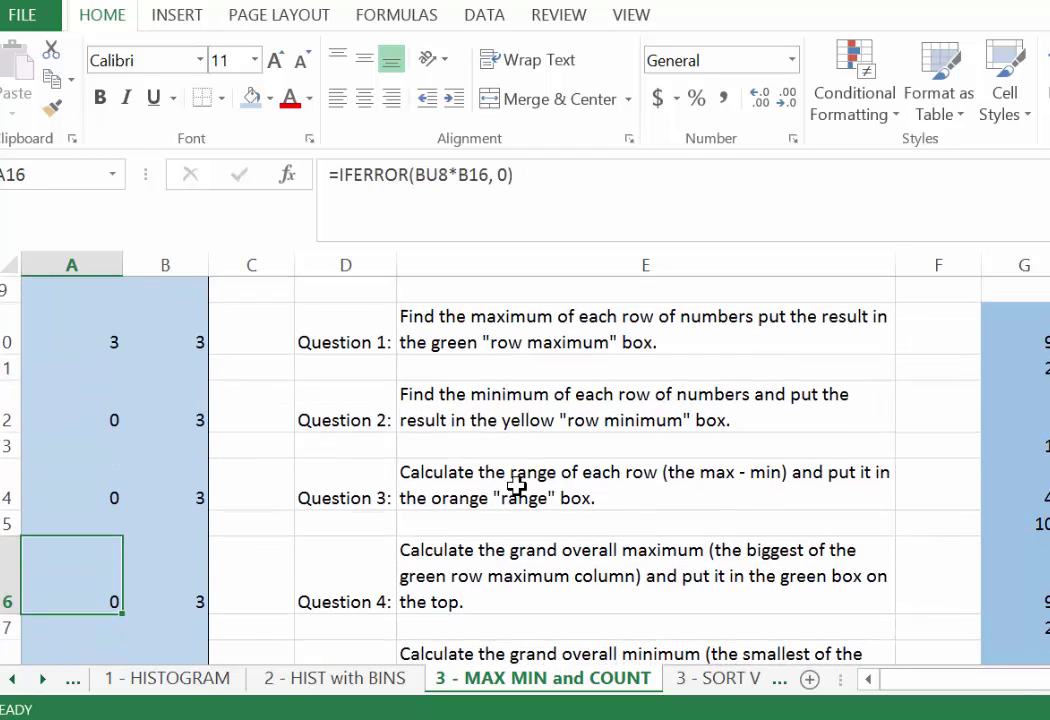
key("Up")
key("Up")
key("Up")
key("Up")
key("Up")
- Copy the Your Points / Total Points block from 2 - HIST with BINS to the top of sheet 3
key("ctrl+Home")
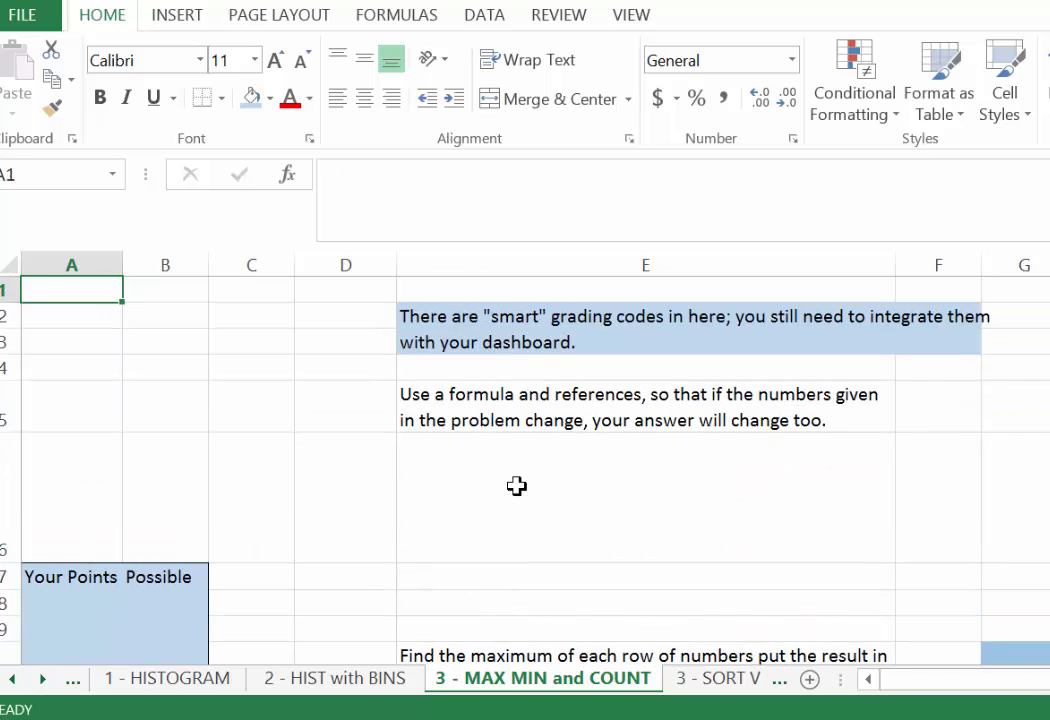
key("ctrl+Page_Up")
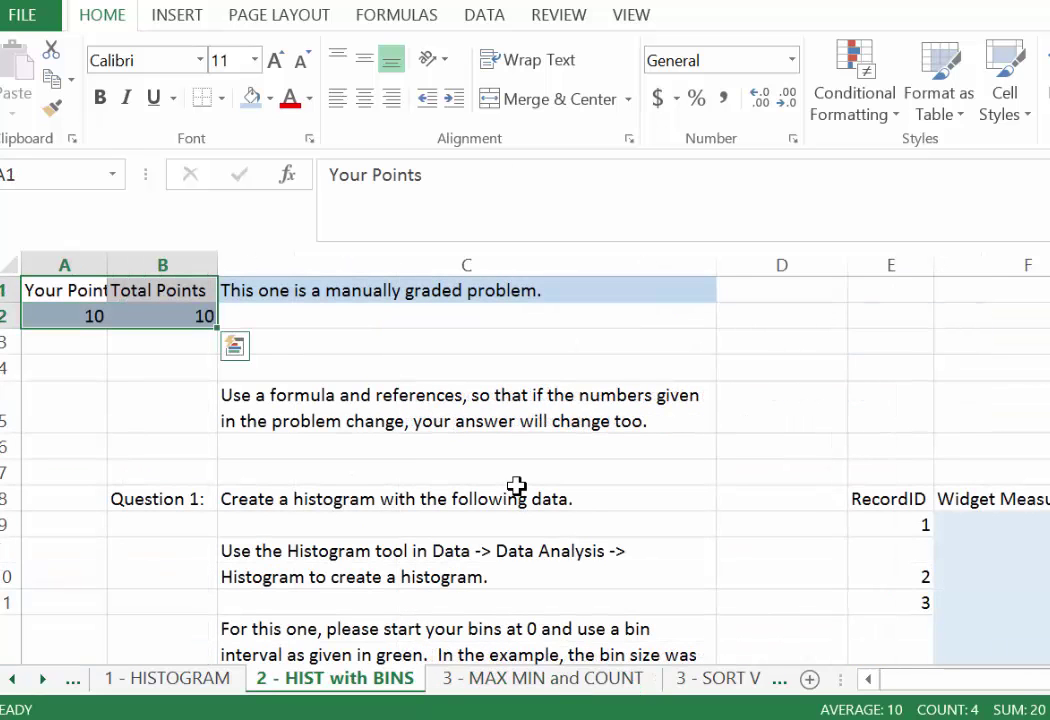
key("ctrl+c")
key("ctrl+Page_Down")
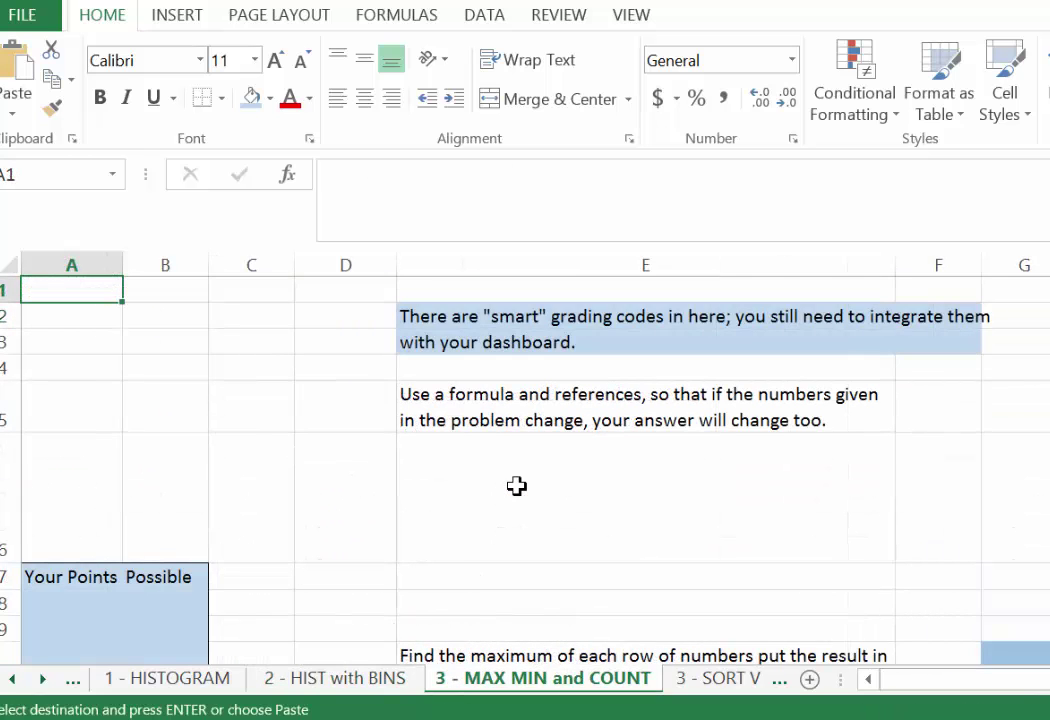
key("ctrl+v")
key("Return")
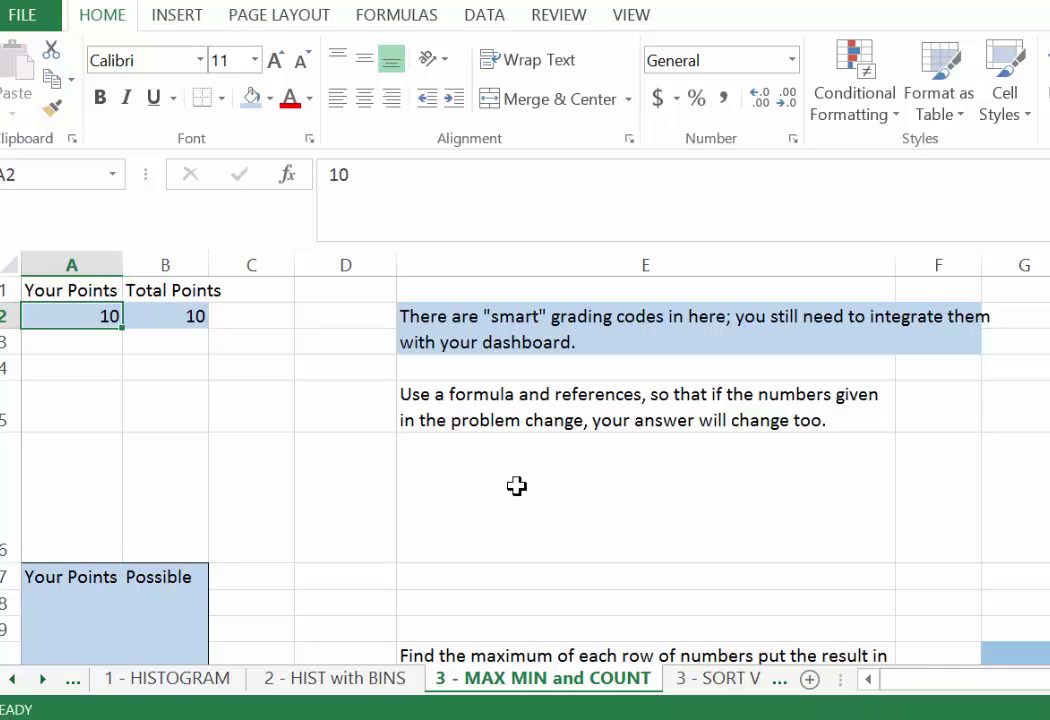
- Sum the Your Points cells A8:A24 in A2 and copy that sum formula into B2
type("=s")
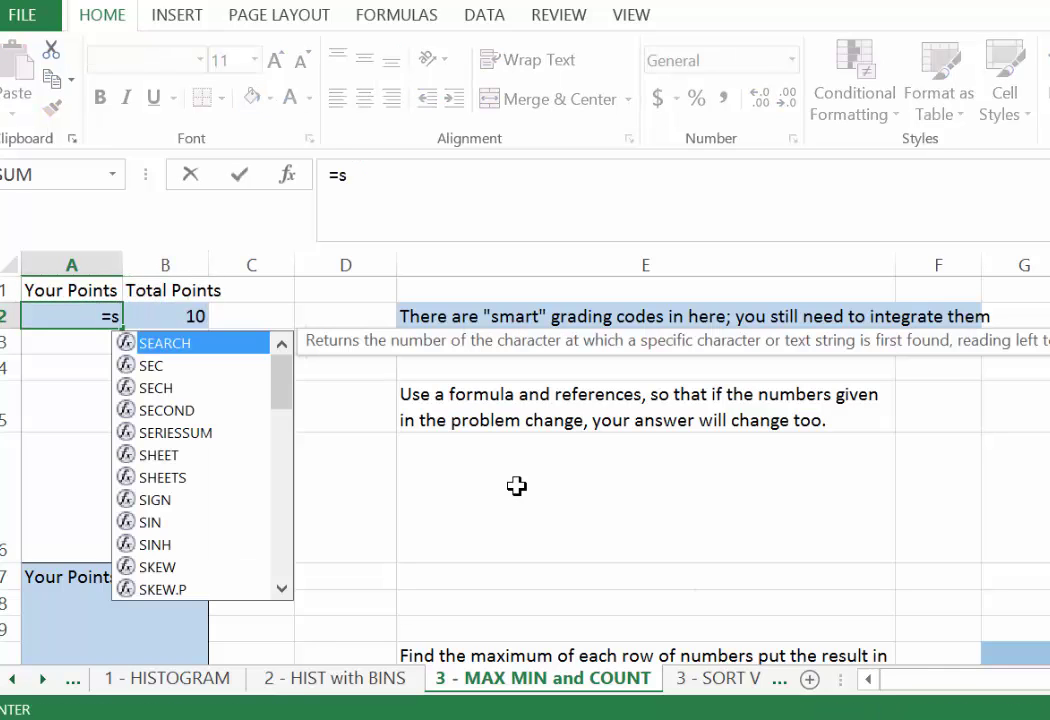
type("um(")
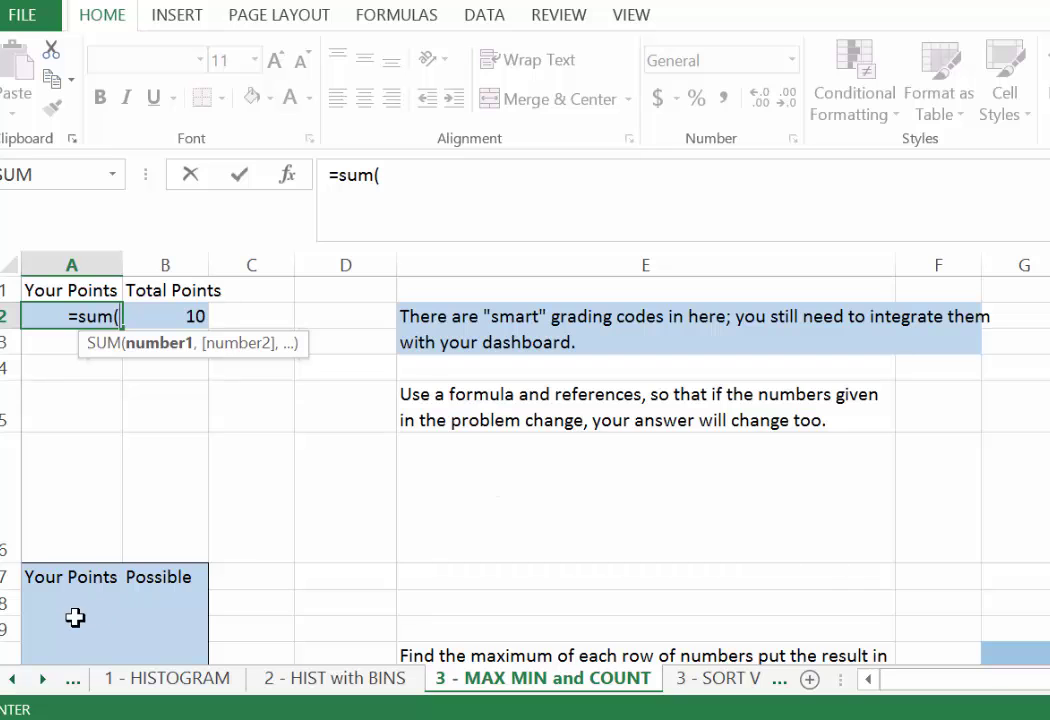
left_click_drag(74, 617, 75, 616)
key("Return")
key("Up")
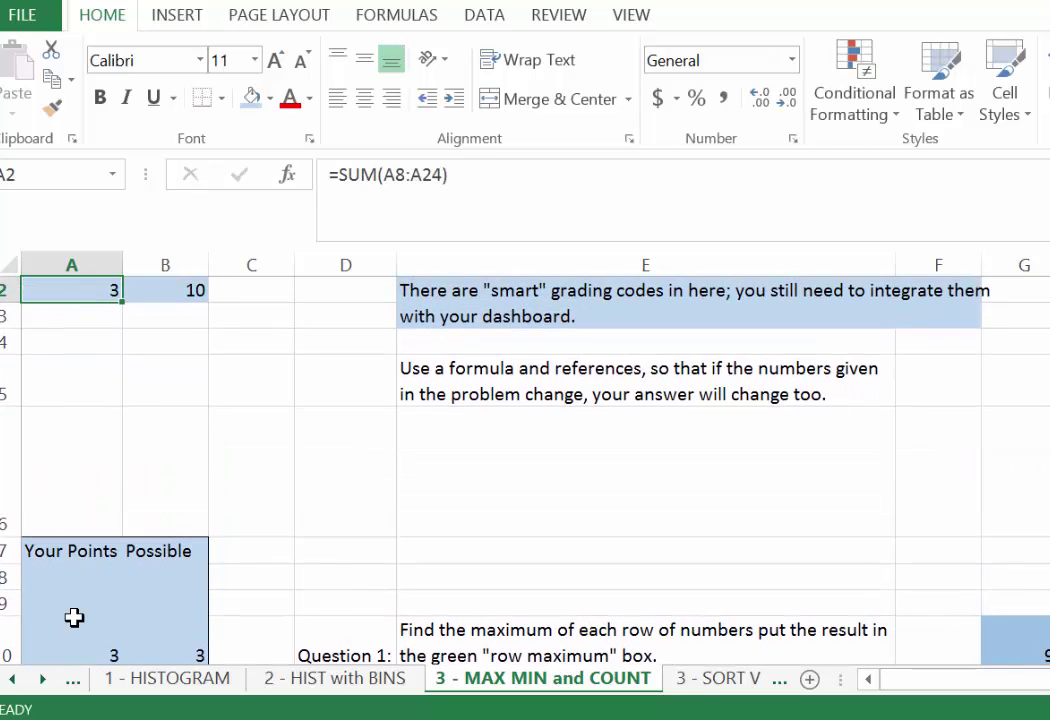
key("Up")
key("Down")
key("ctrl+c")
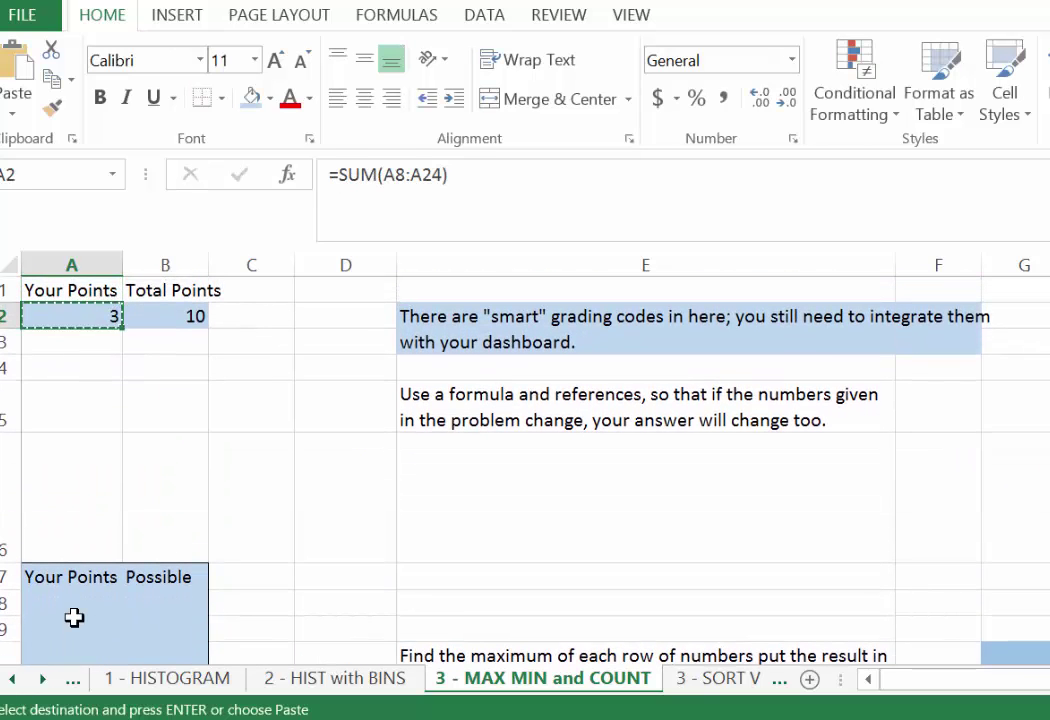
key("Right")
key("ctrl+v")
key("Escape")
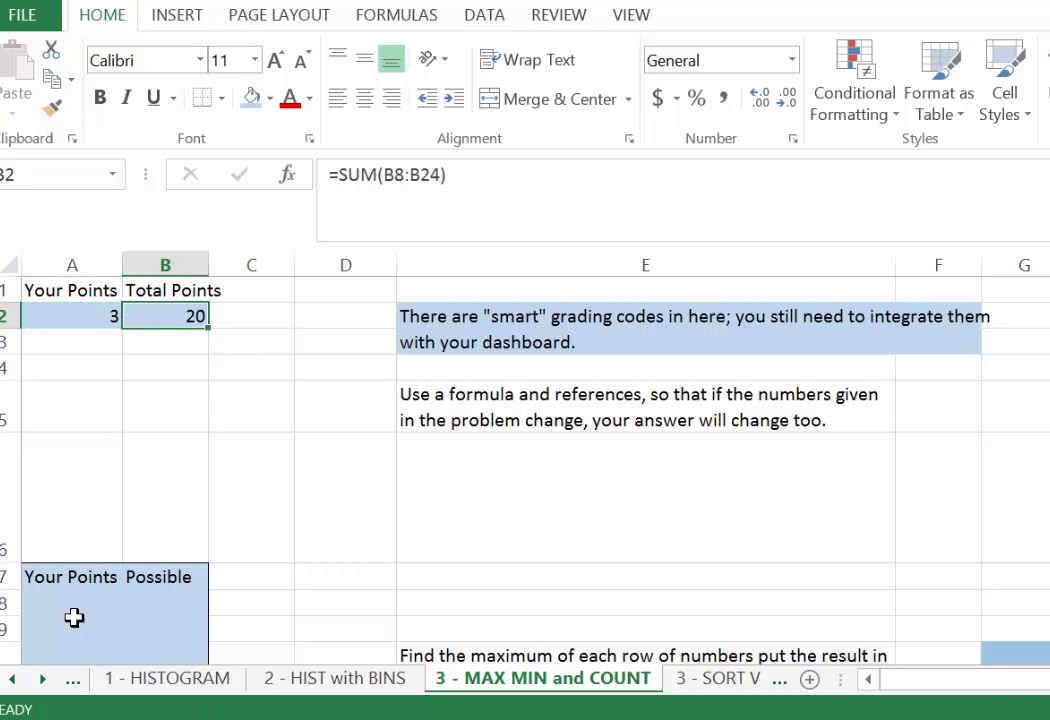
- Verify the A2 and B2 sum formulas, then switch back to the Dashboard sheet
left_click(77, 317)
left_click(401, 175)
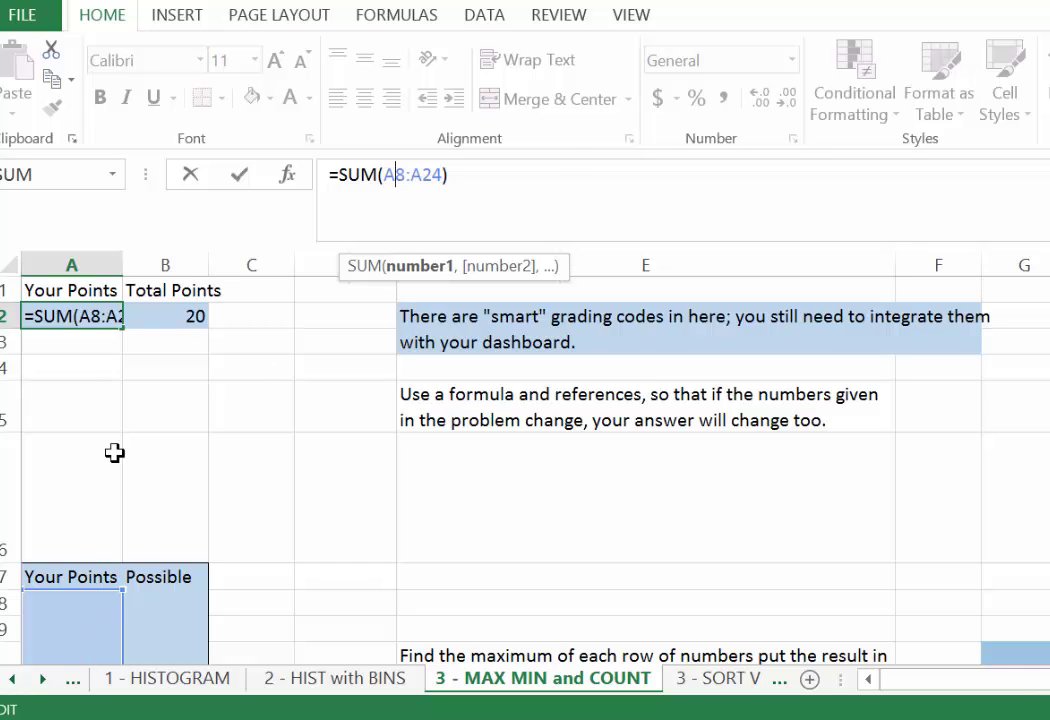
key("Escape")
key("Right")
left_click(414, 182)
key("Return")
left_click(359, 423)
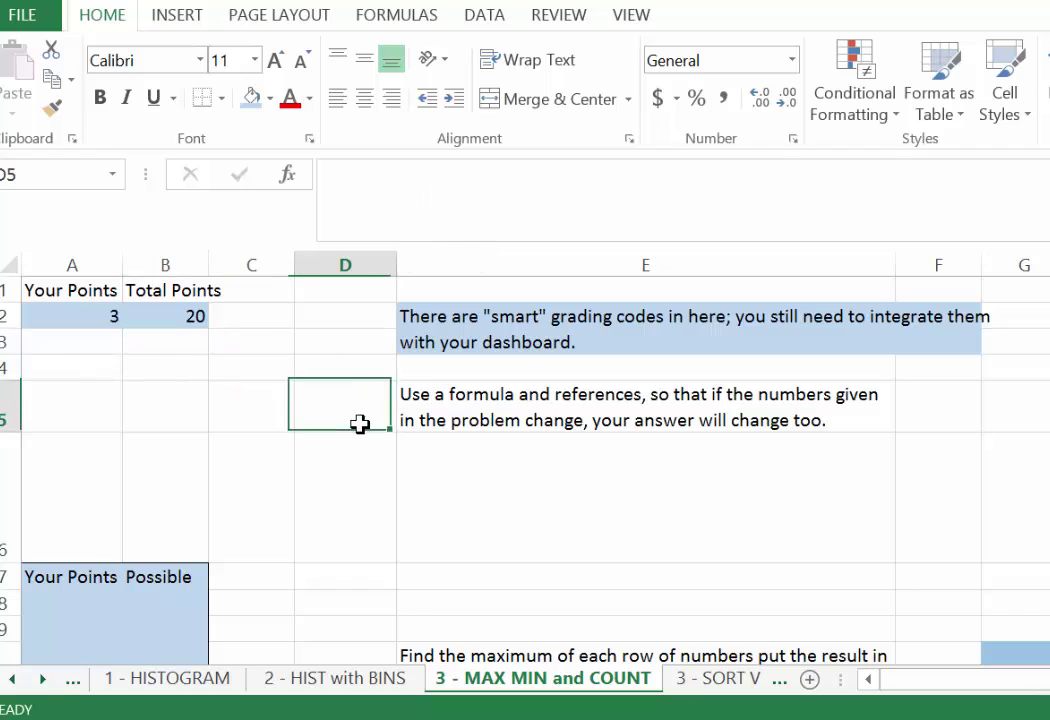
key("Down")
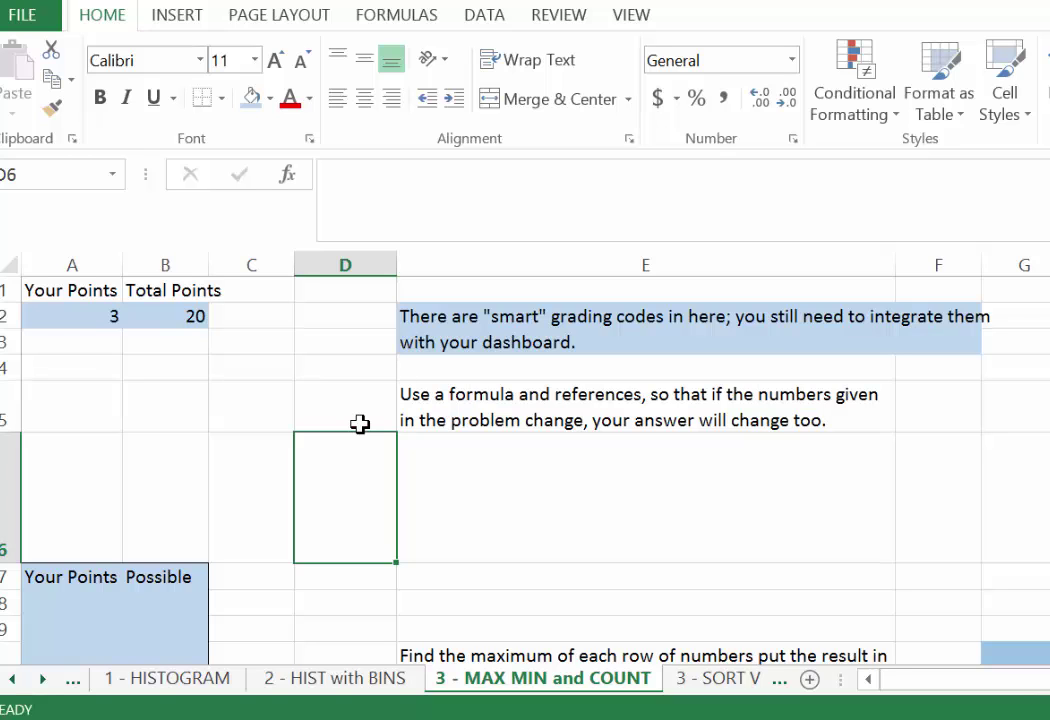
key("ctrl+Page_Up")
key("ctrl+Page_Up")
key("ctrl+Page_Up")
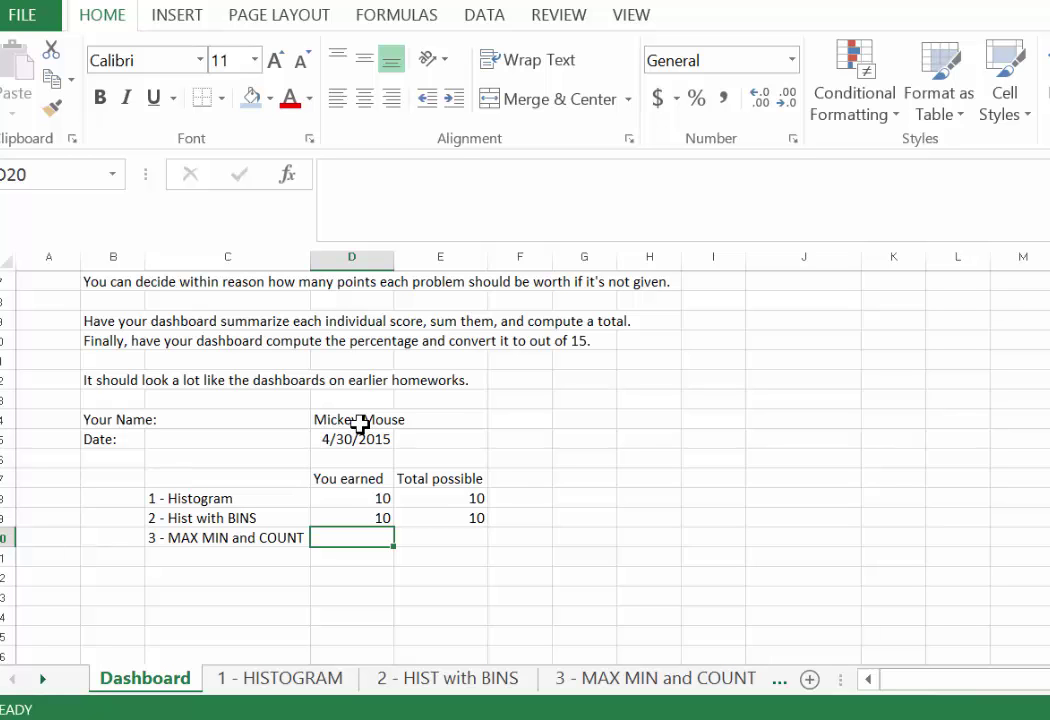
- Link D20 to the 3 - MAX MIN and COUNT sheet's A2 and copy it to E20, showing 3 of 20
key("ctrl+Page_Down")
key("ctrl+Page_Down")
key("ctrl+Page_Down")
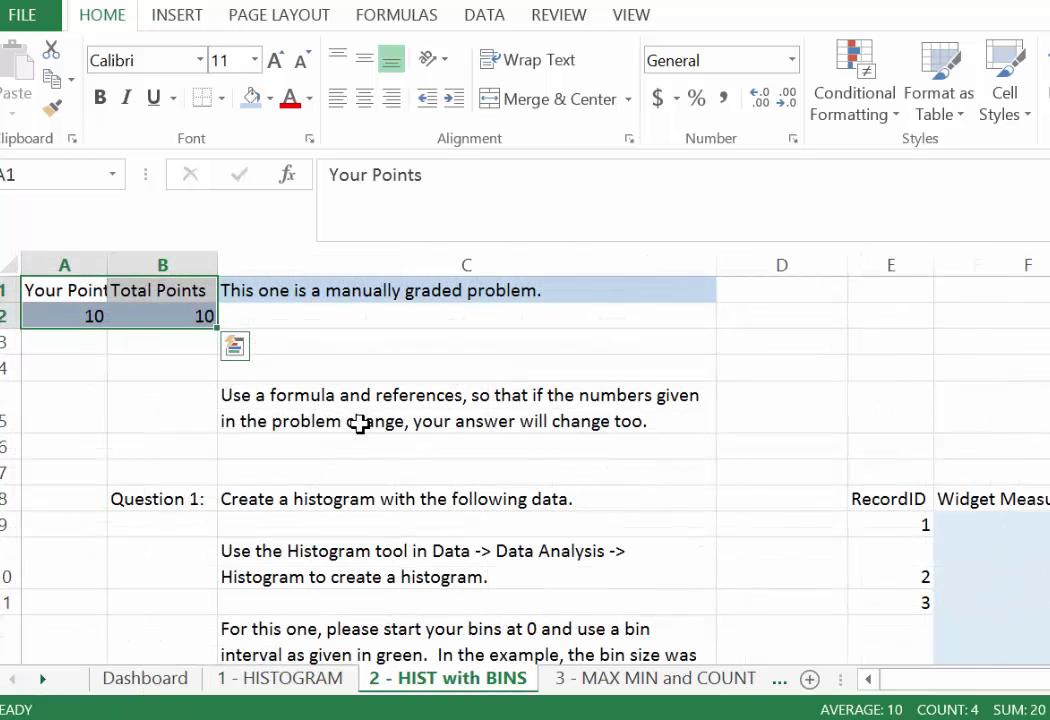
key("ctrl+Page_Up")
key("ctrl+Page_Up")
key("ctrl+Page_Up")
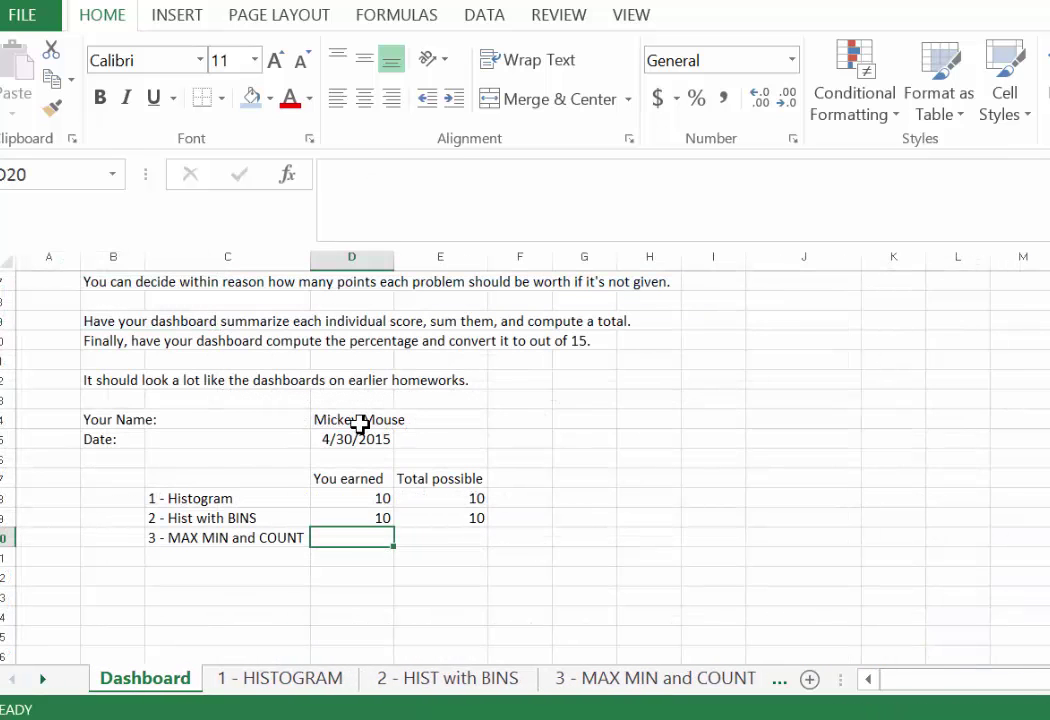
type("=")
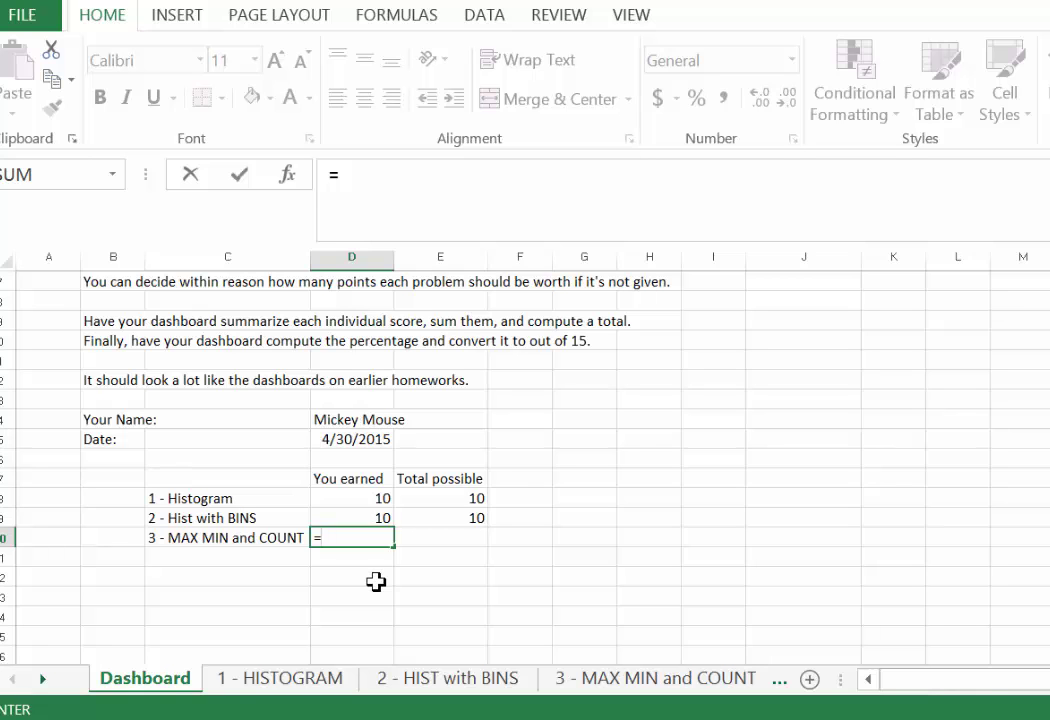
key("ctrl+Page_Down")
key("ctrl+Page_Down")
key("ctrl+Page_Down")
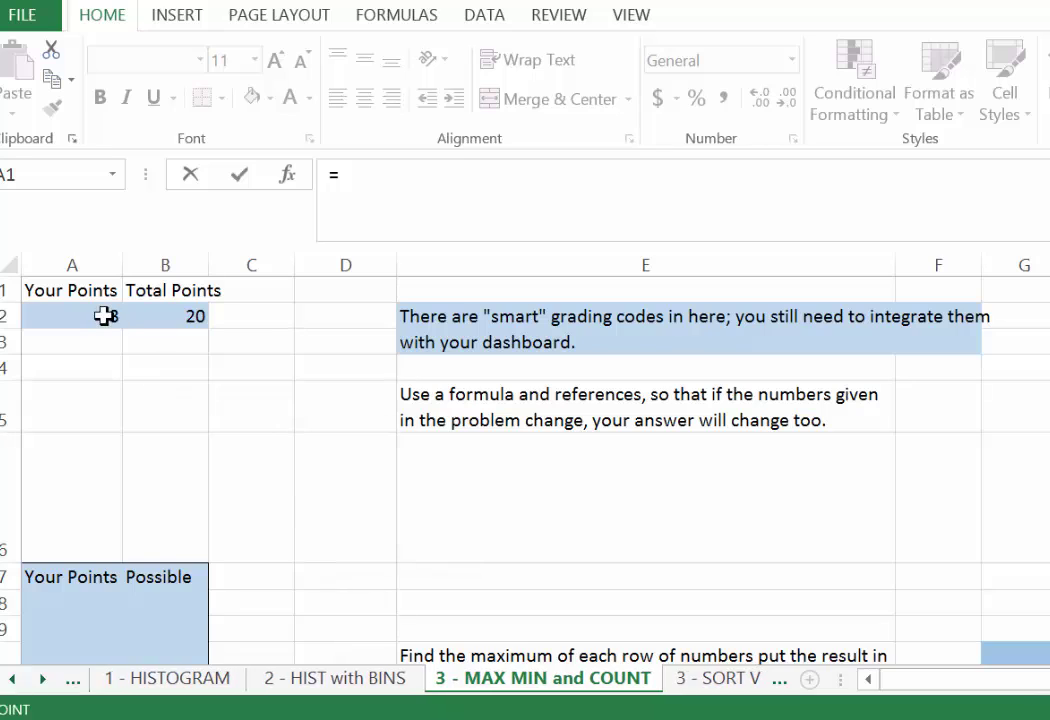
left_click(97, 315)
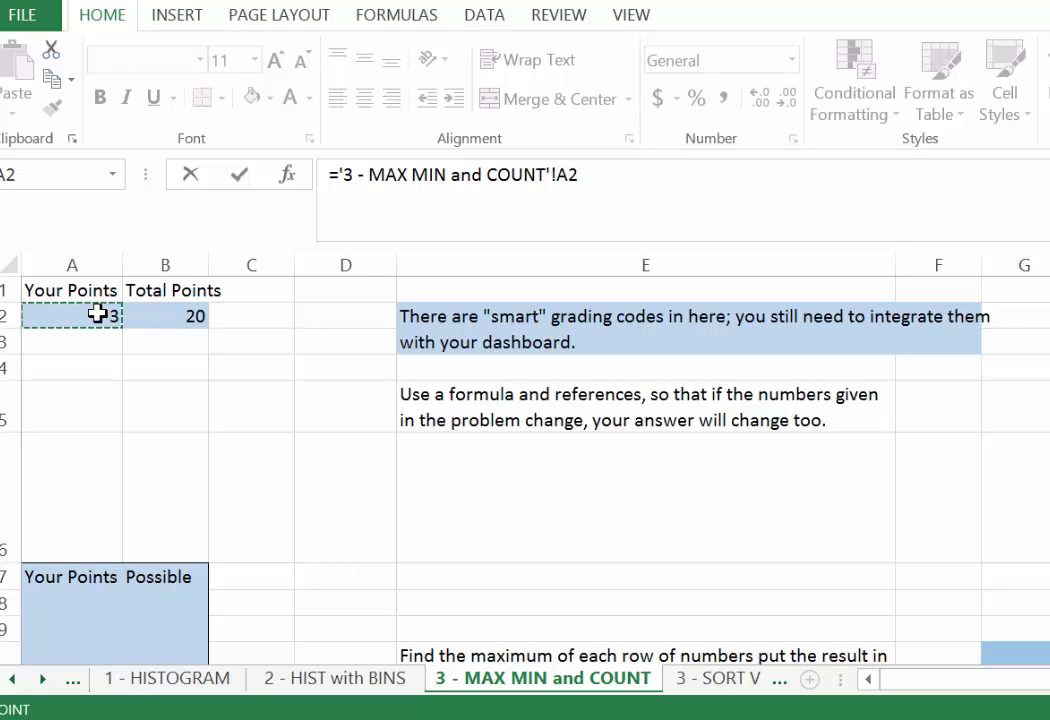
key("Return")
key("ctrl+c")
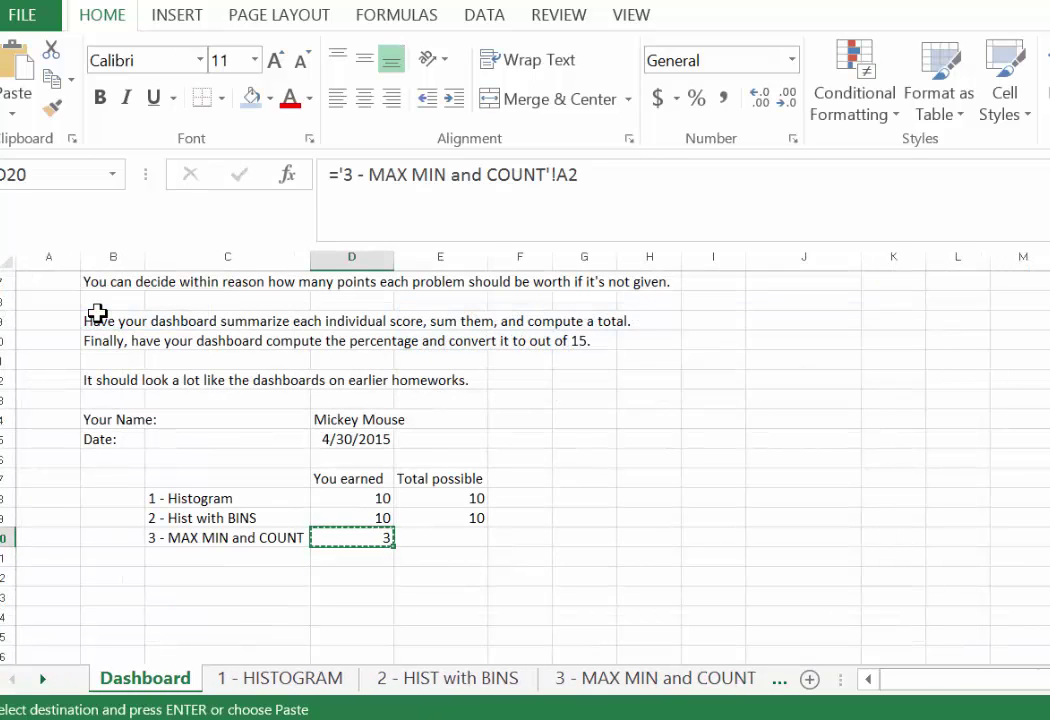
key("Right")
key("ctrl+v")
key("Escape")
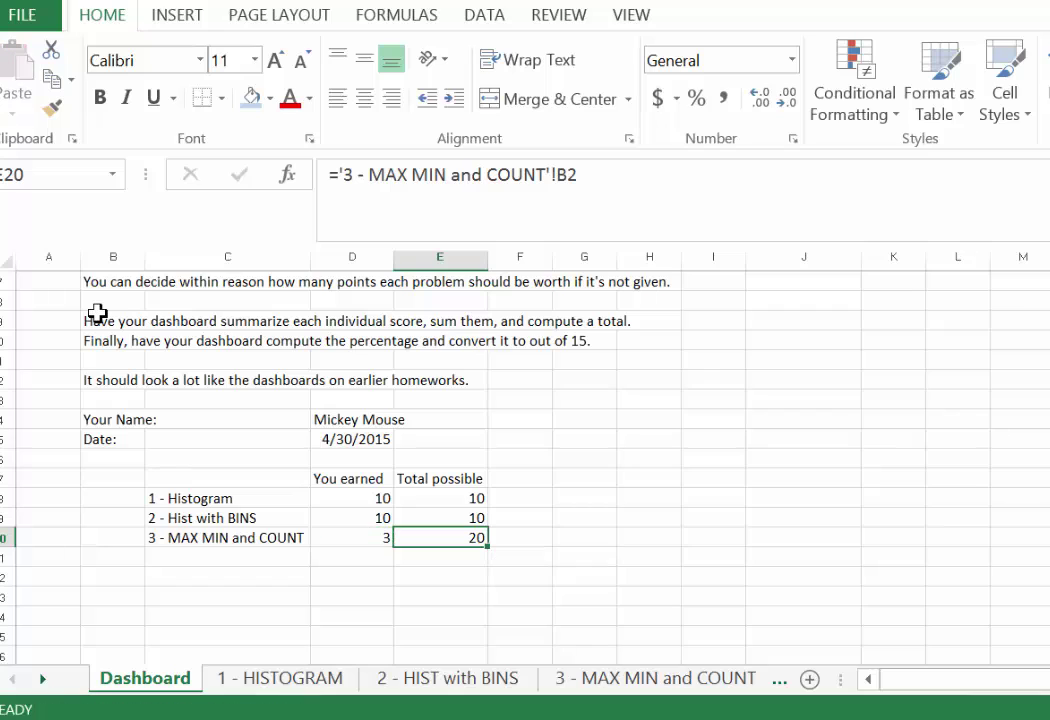
- Enter the placeholder text 'Blah blah blah' in C22 below the three problem rows
key("Down")
key("Left")
key("Down")
key("Left")
type("Gl")
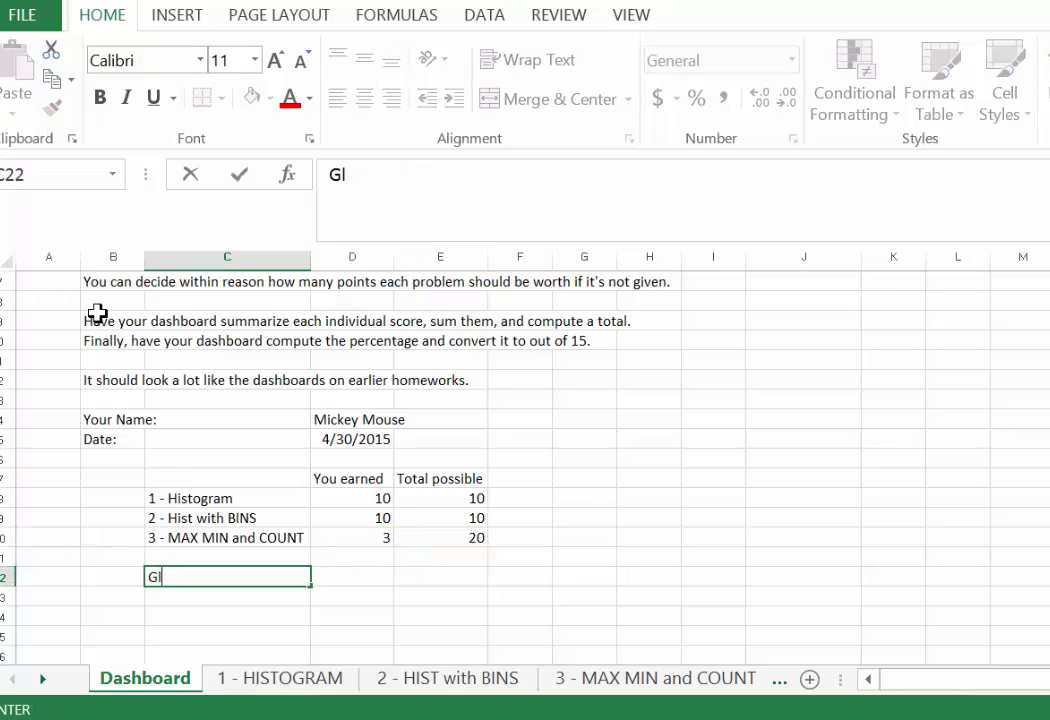
key("BackSpace")
key("BackSpace")
type("Blah blah blah")
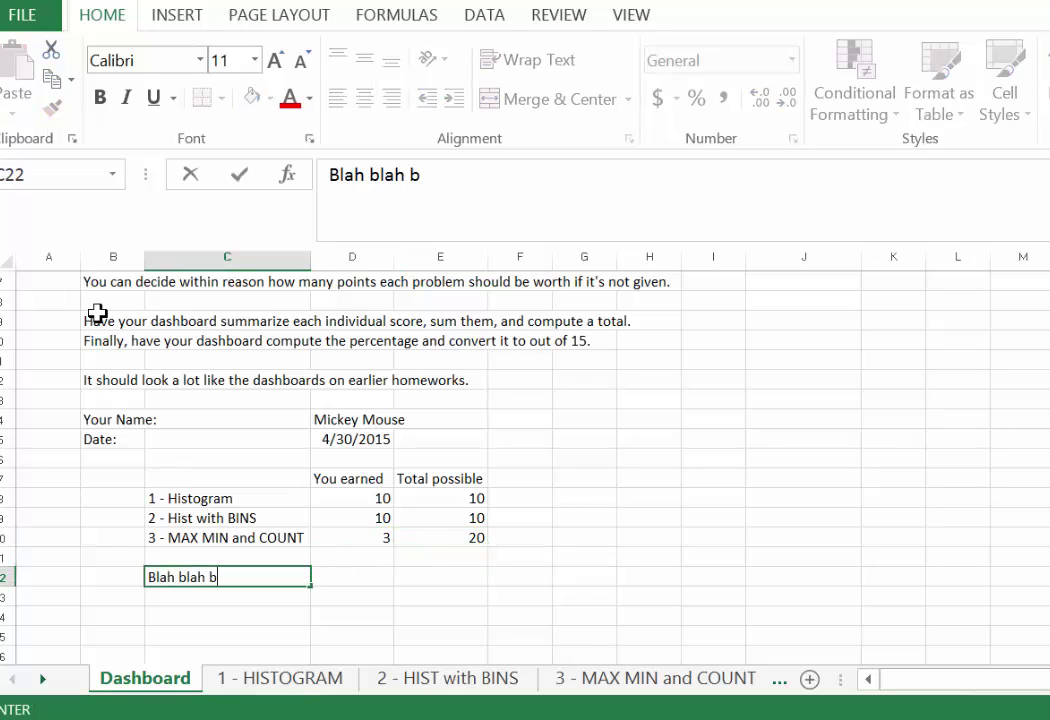
key("Return")
key("Down")
key("Down")
key("Down")
key("Down")
key("Down")
key("Up")
key("Up")
key("Up")
key("Up")
key("Up")
key("Up")
key("Up")
key("Up")
key("Up")
key("Up")
key("Up")
key("Up")
key("Up")
key("Up")
key("Up")
key("Up")
key("Up")
key("Up")
key("Up")
key("Up")
key("Up")
key("Down")
key("Down")
key("Down")
key("Down")
key("Down")
key("Down")
key("Down")
key("Down")
key("Down")
key("Down")
key("Down")
key("Down")
key("Down")
key("Down")
key("Down")
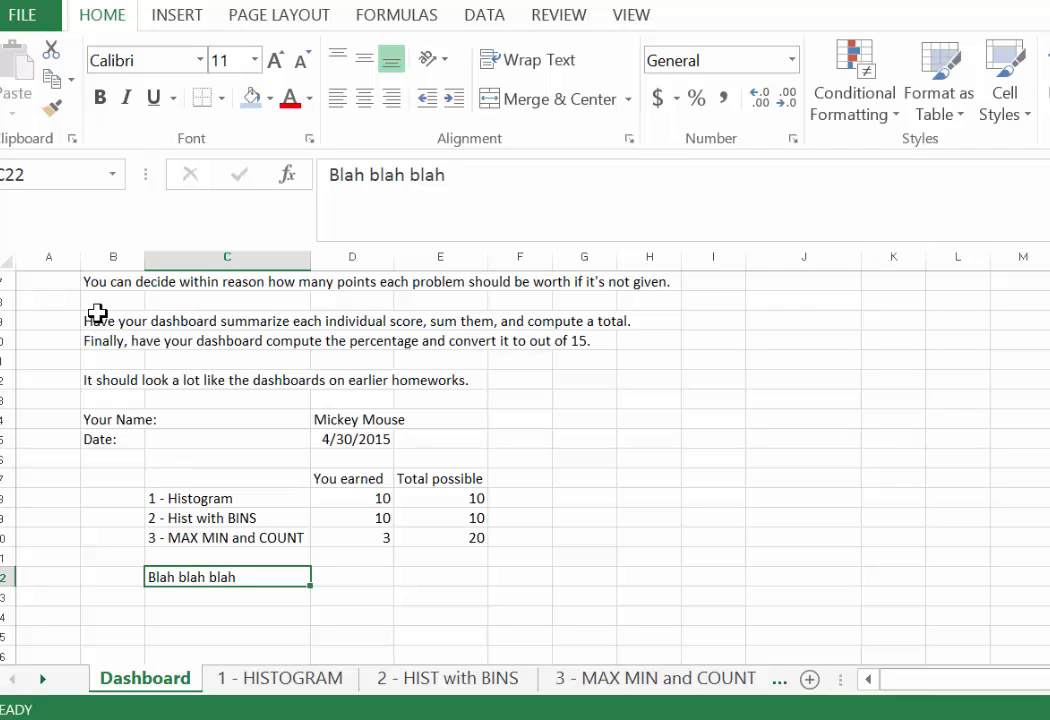
- Label C24 TOTAL and sum the earned points with =SUM(D18:D20), giving 23
key("Down")
key("Down")
type("TOTAL")
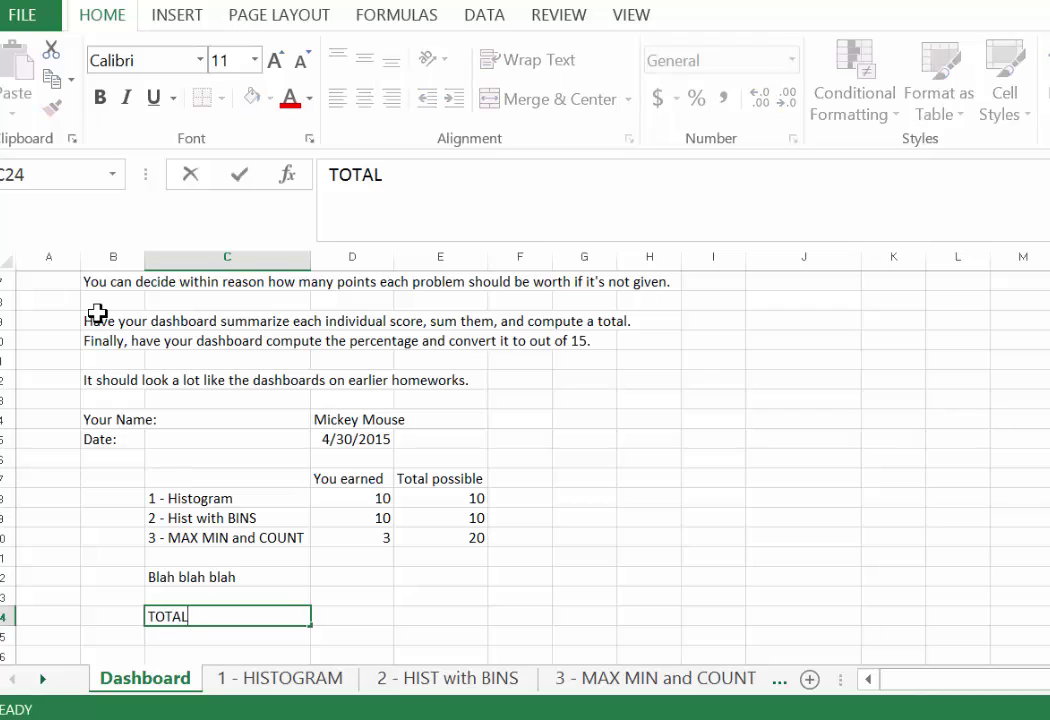
key("Tab")
type("=sum")
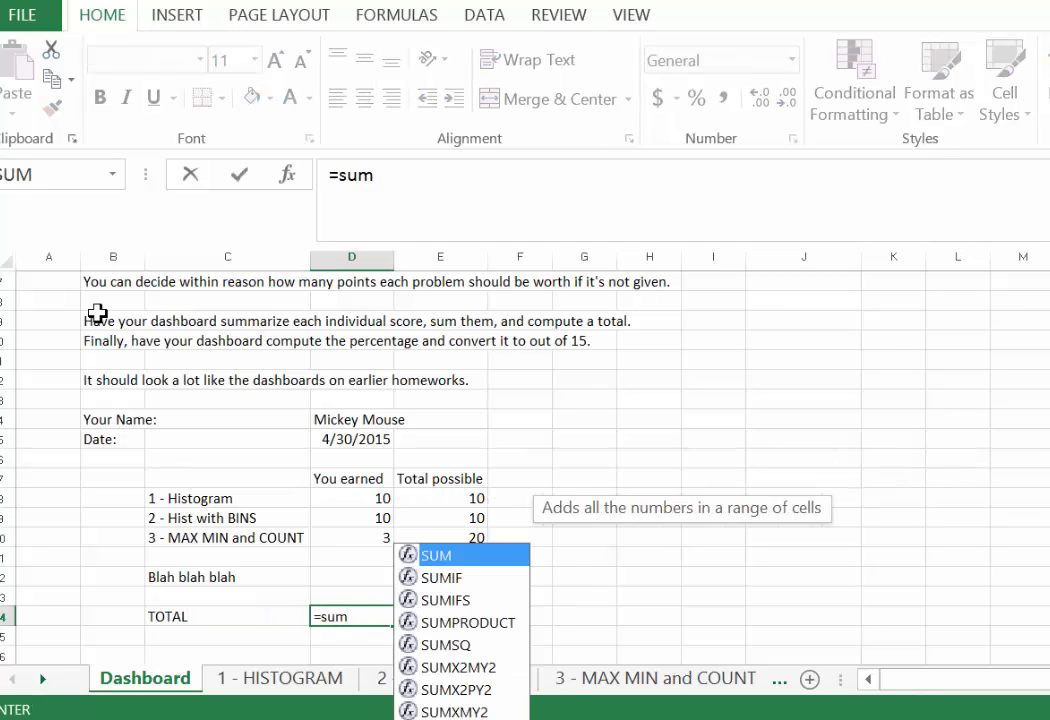
type("(")
key("Up")
key("Up")
key("Up")
key("Up")
key("shift+Up")
key("shift+Up")
key("Return")
key("Up")
- Copy the sum formula into E24 so the possible-points total reads 40
key("Right")
key("ctrl+c")
key("Right")
key("ctrl+v")
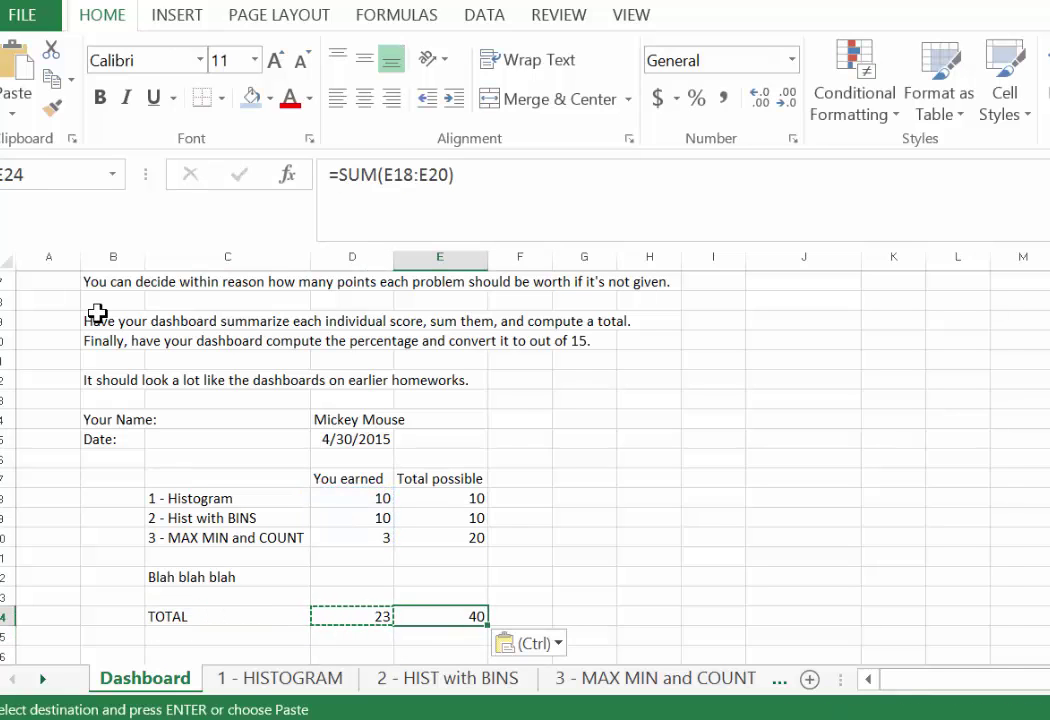
key("Escape")
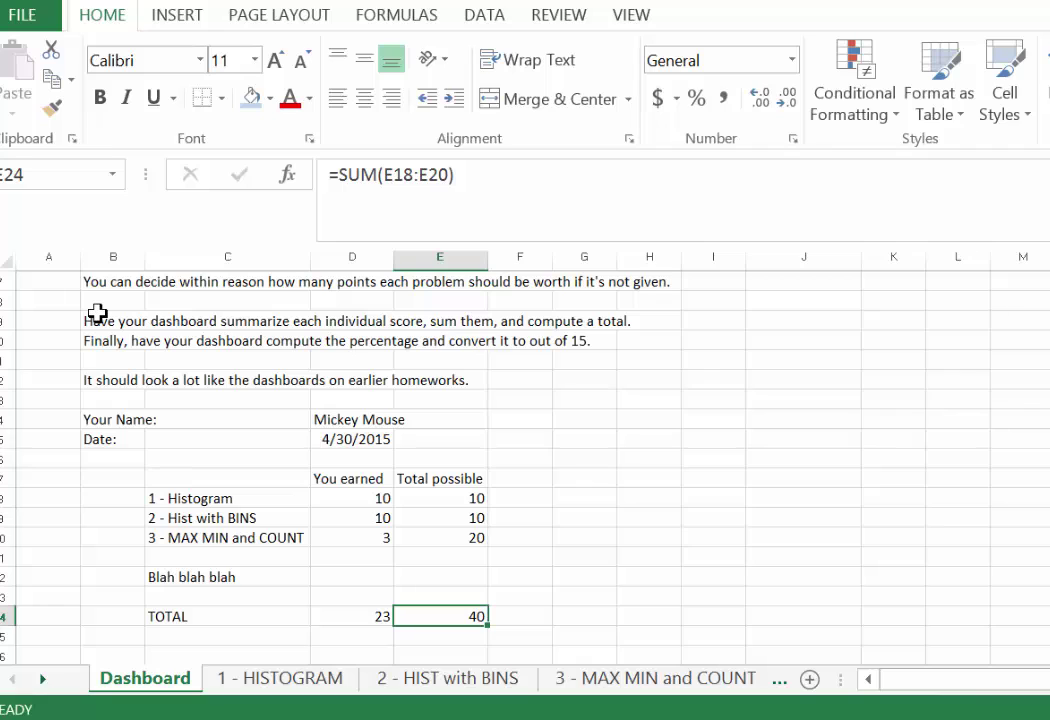
key("Down")
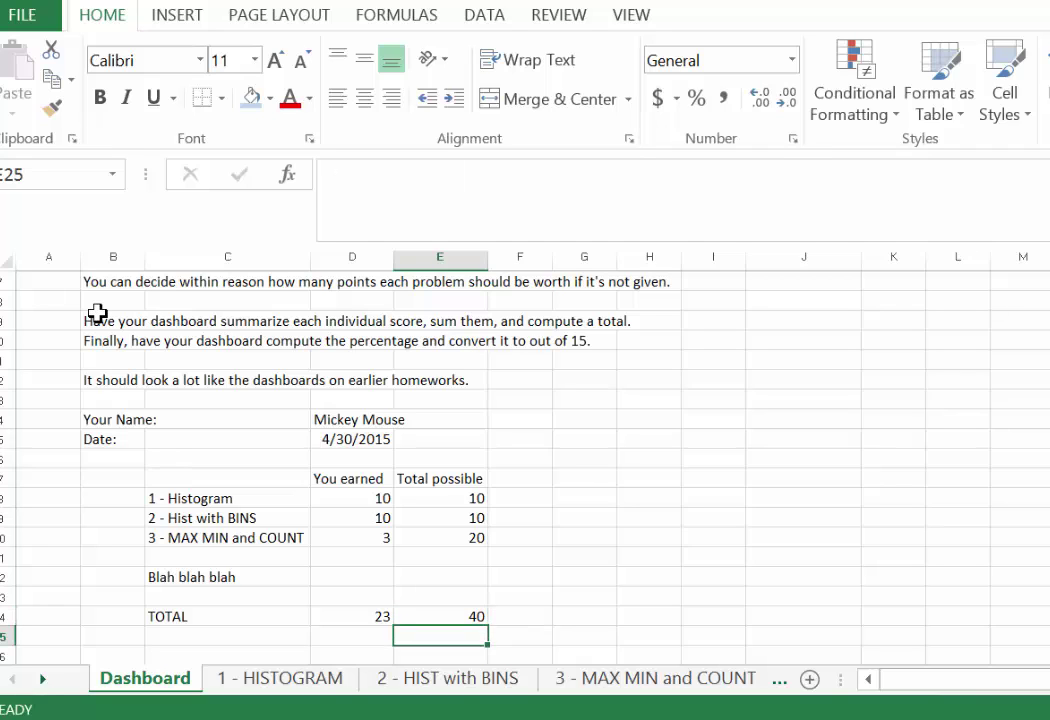
key("Down")
key("Up")
key("Left")
key("Left")
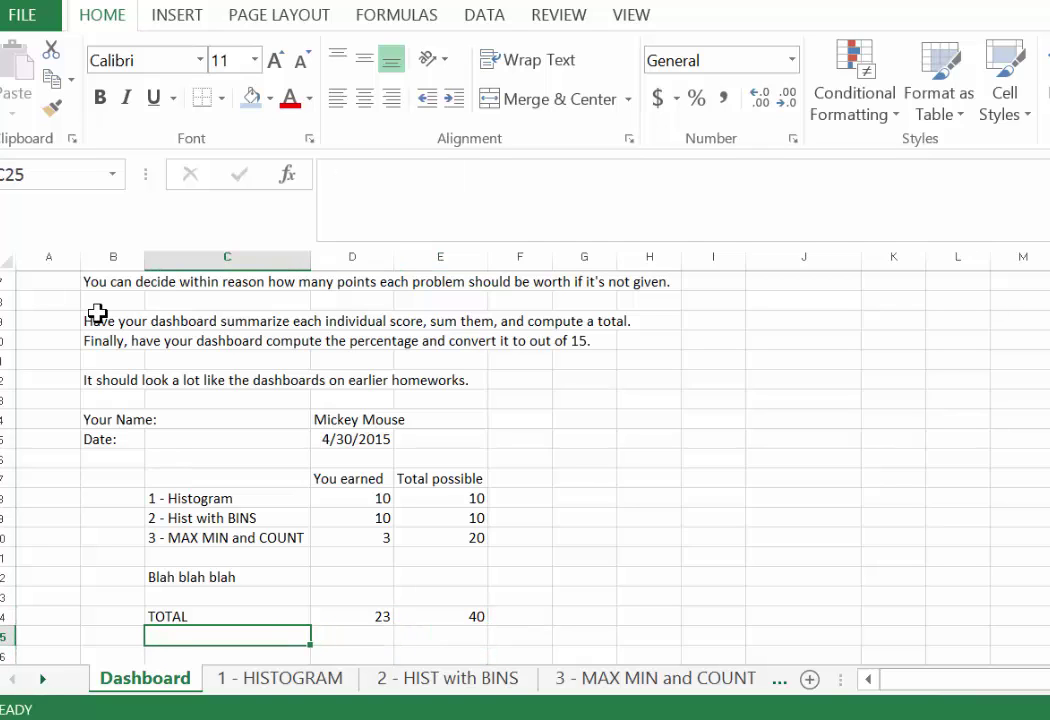
- Label C25 Percent and enter =D24/E24 in E25, formatted with Percent Style as 58%
type("Percent")
key("Tab")
key("Tab")
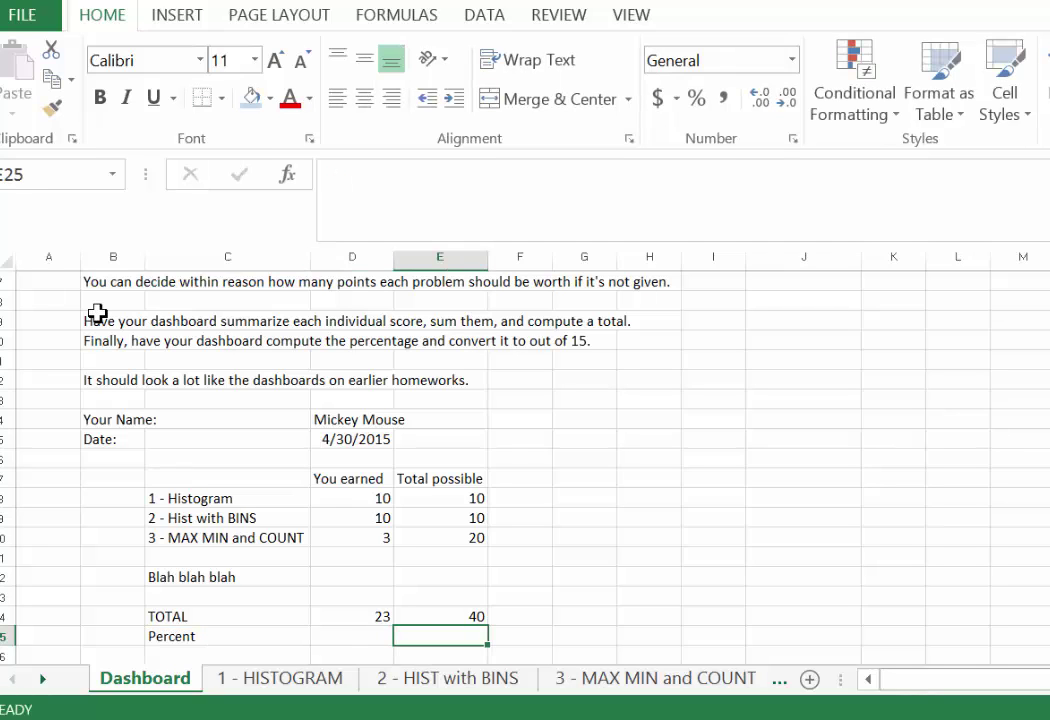
type("=")
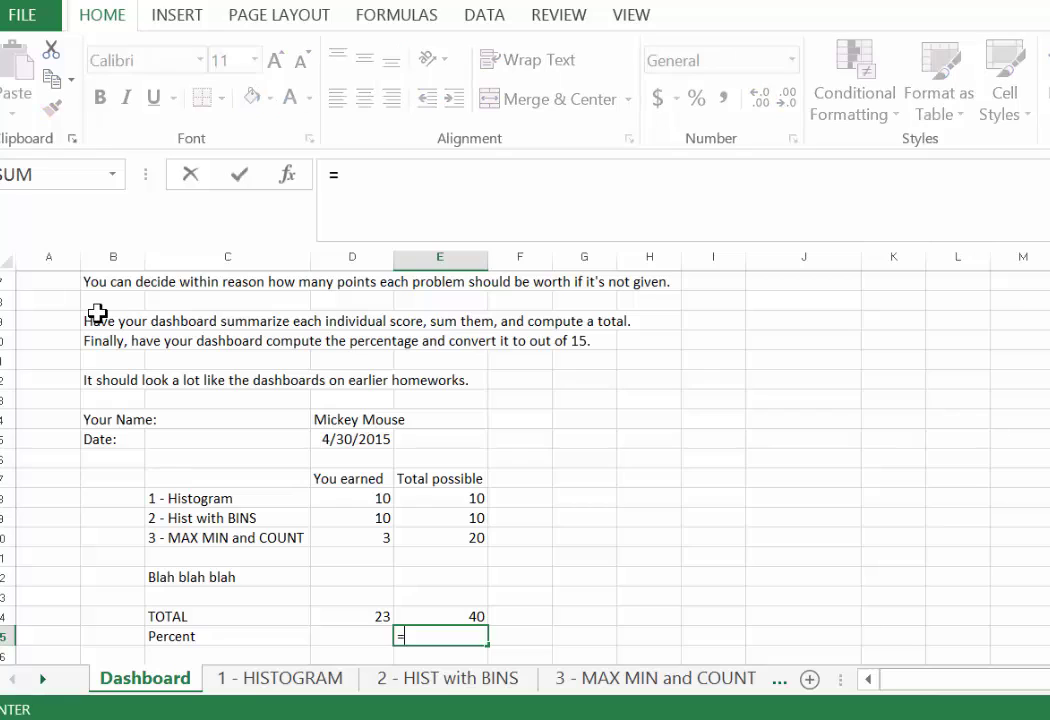
left_click(360, 616)
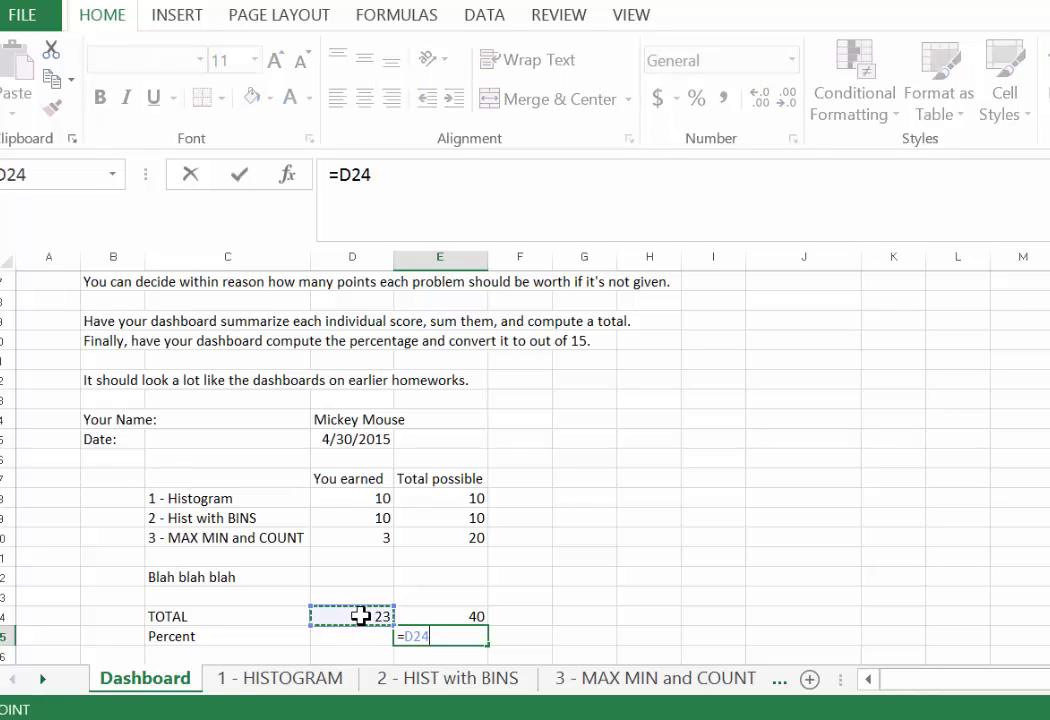
type("/")
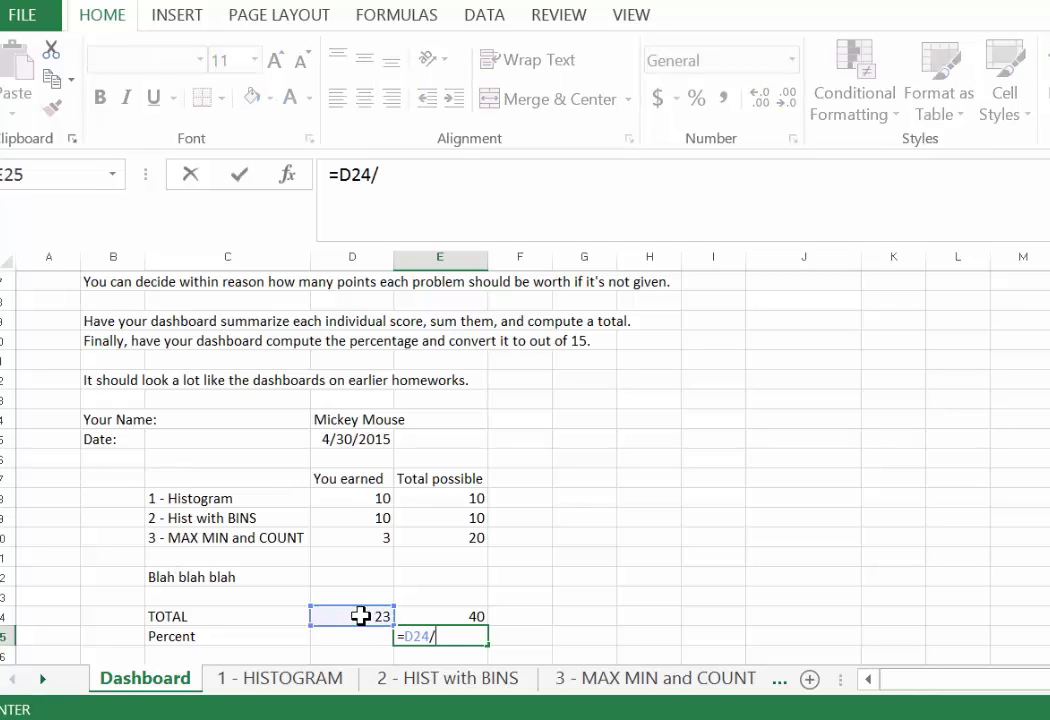
left_click(437, 618)
key("Return")
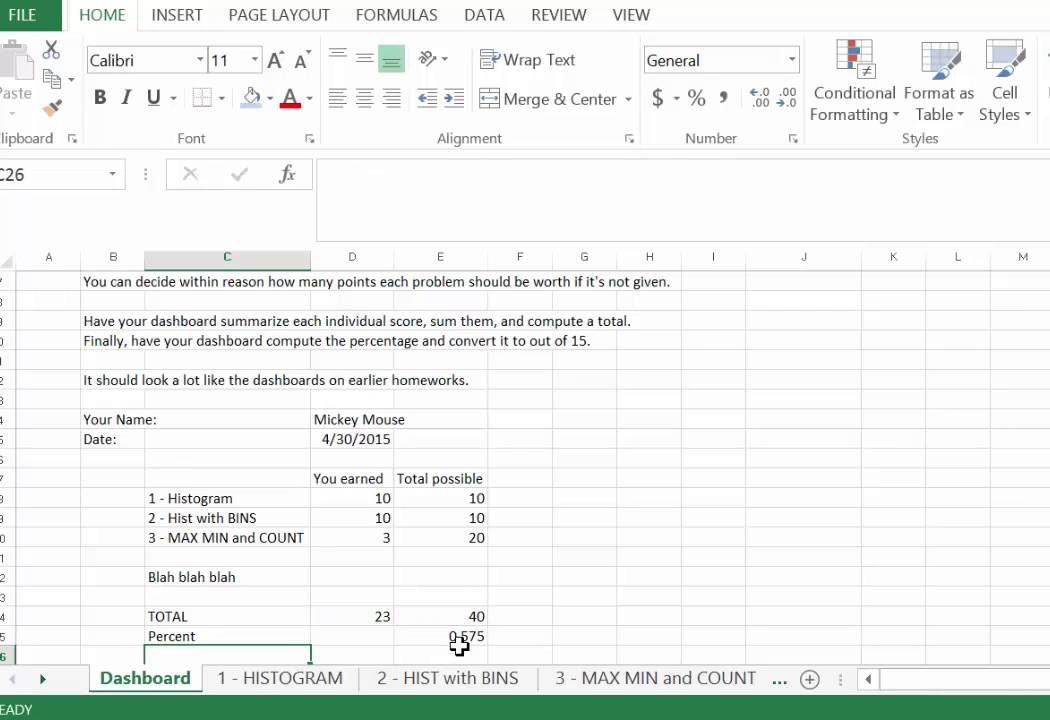
left_click(452, 637)
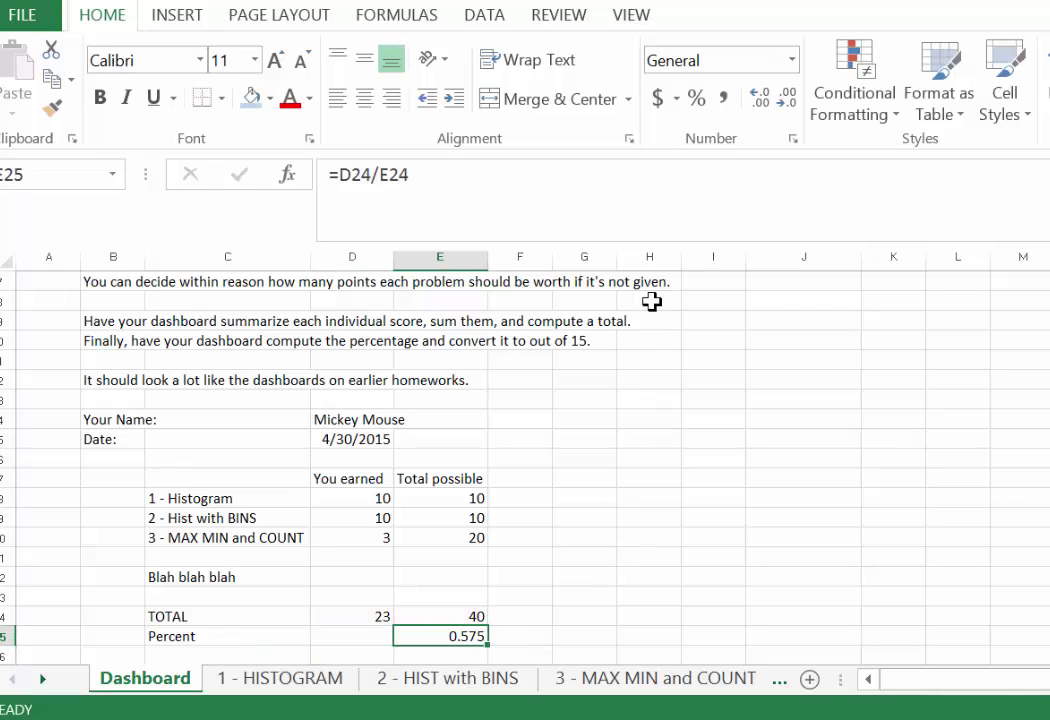
left_click(697, 100)
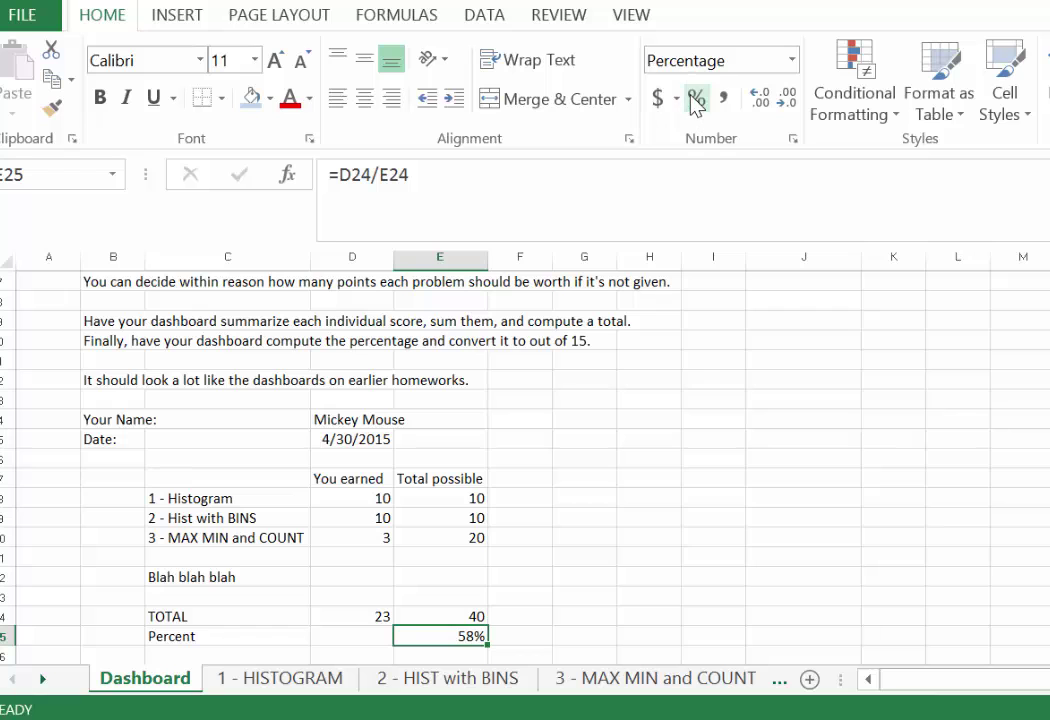
- Add the 'Out of 15' label in C27 and bold the out-of-15 instruction in B10
key("Down")
key("Left")
key("Left")
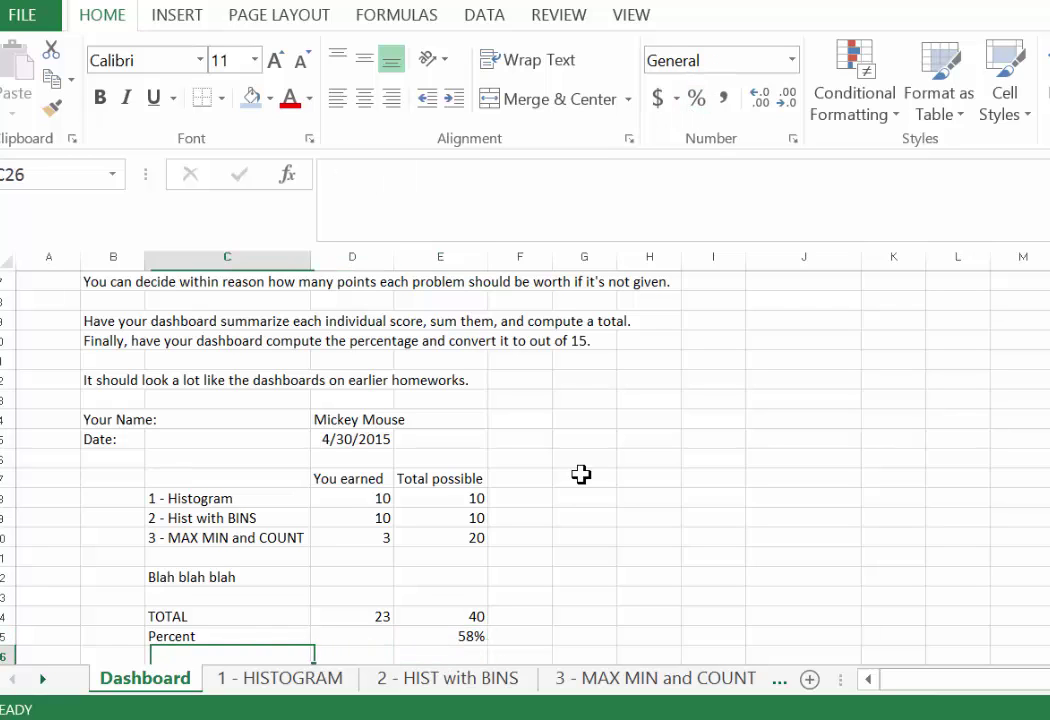
key("Down")
type("Out of 15")
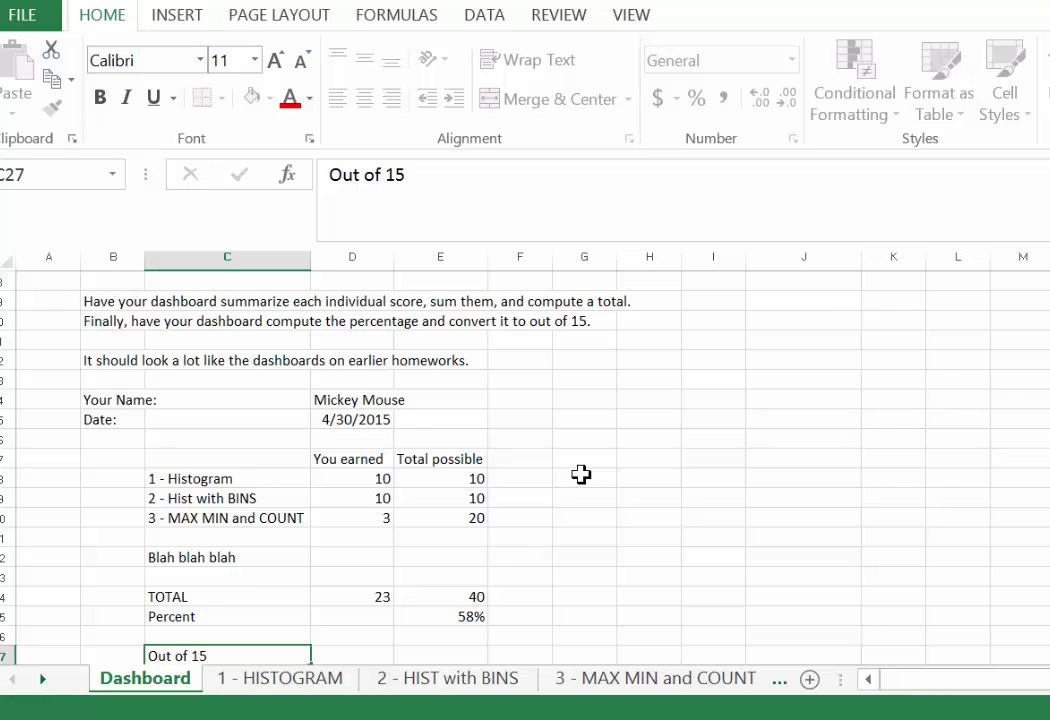
key("Return")
key("Up")
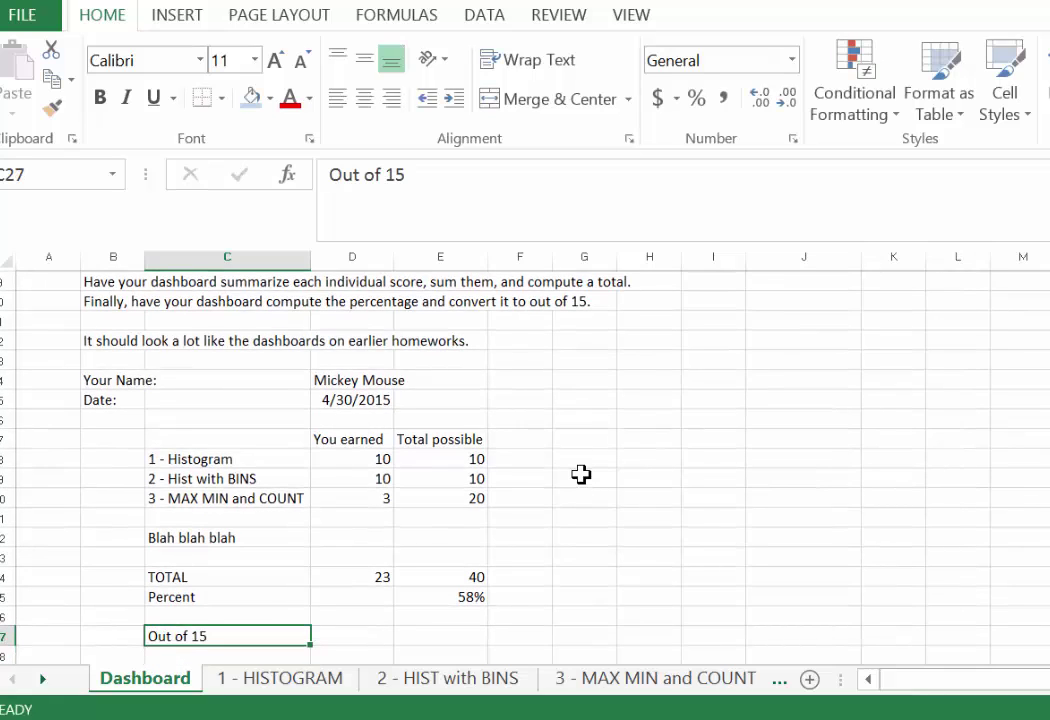
left_click(117, 300)
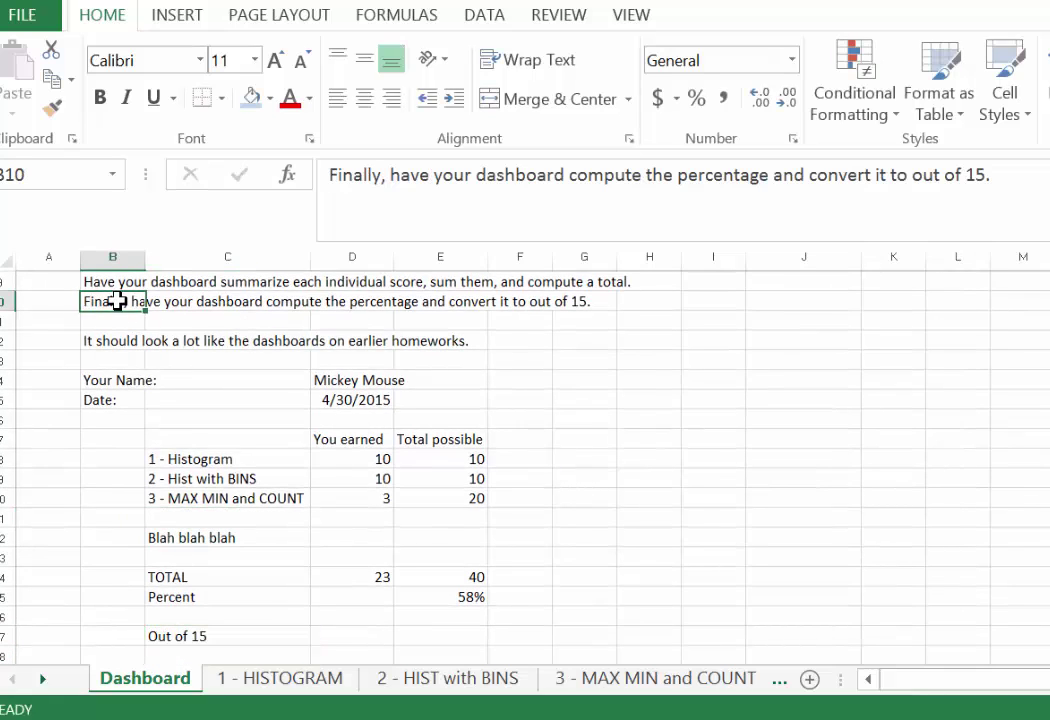
key("ctrl+b")
key("Return")
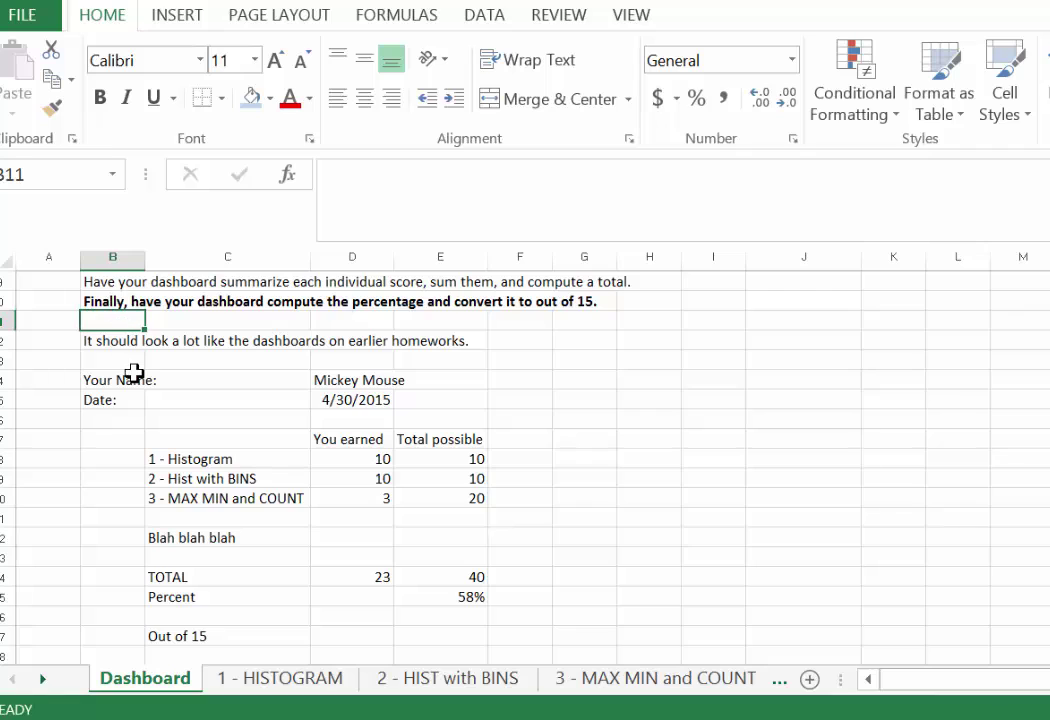
- Enter =E25*15 in E27 and decrease decimals twice so the score shows 8.6
left_click(216, 598)
left_click(218, 632)
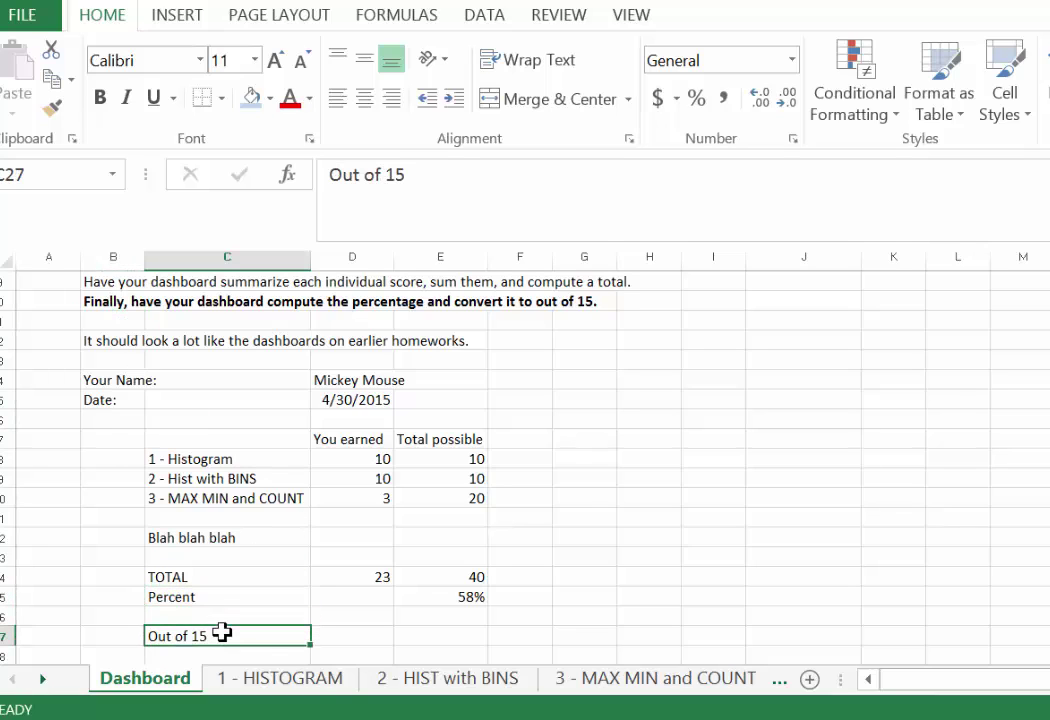
left_click(433, 632)
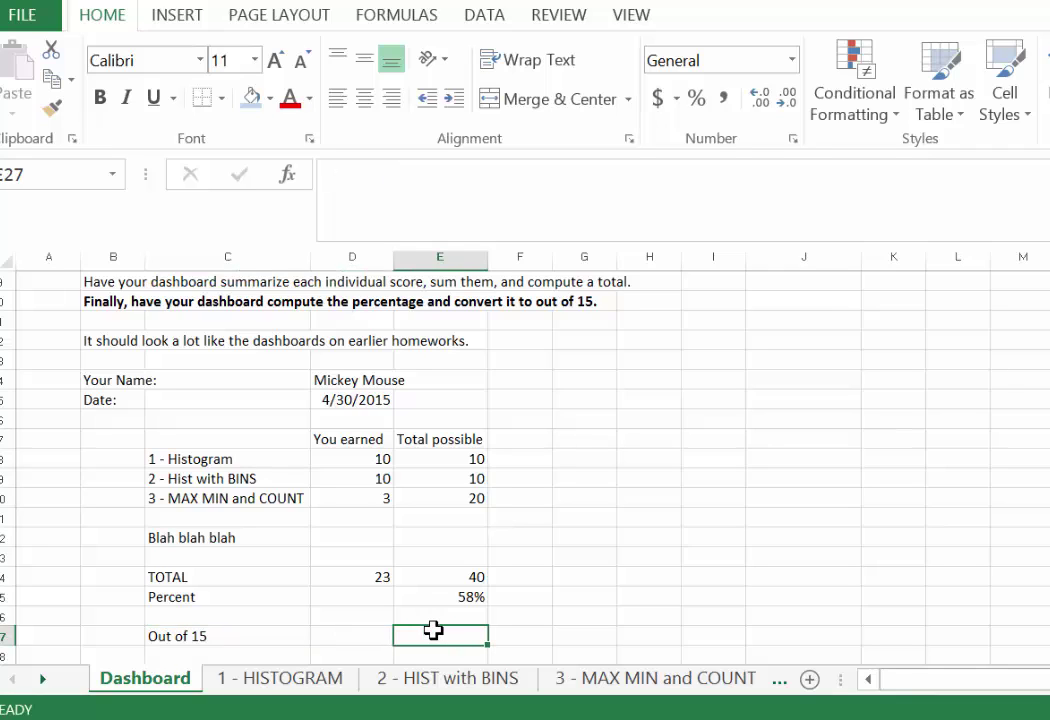
type("=")
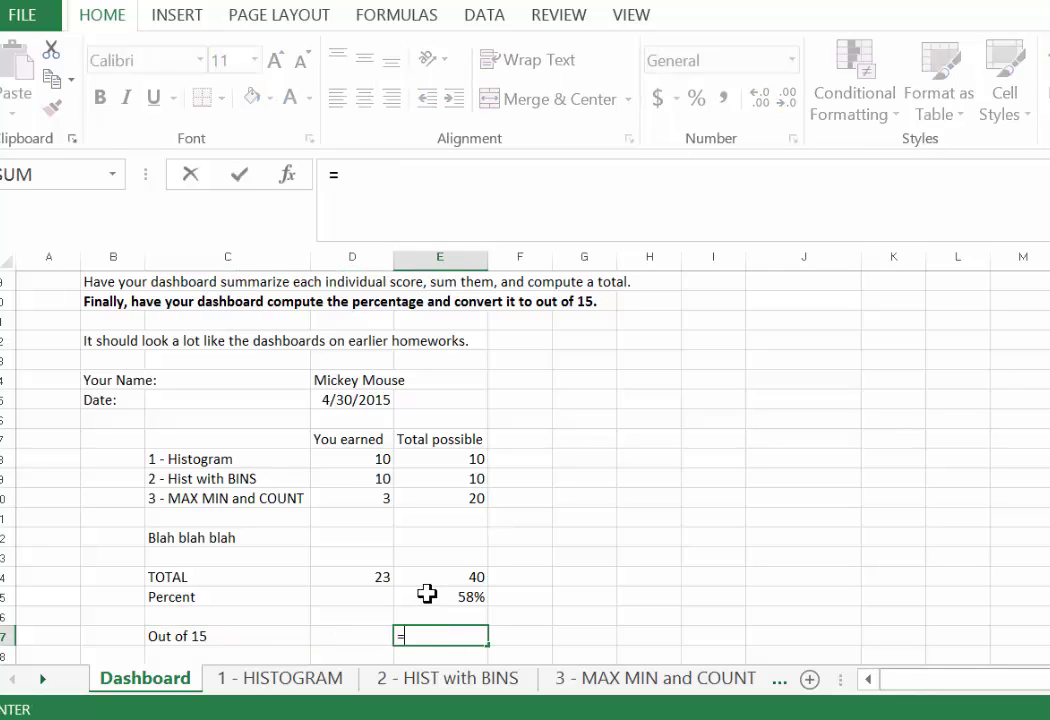
left_click(427, 594)
type("*15")
key("Return")
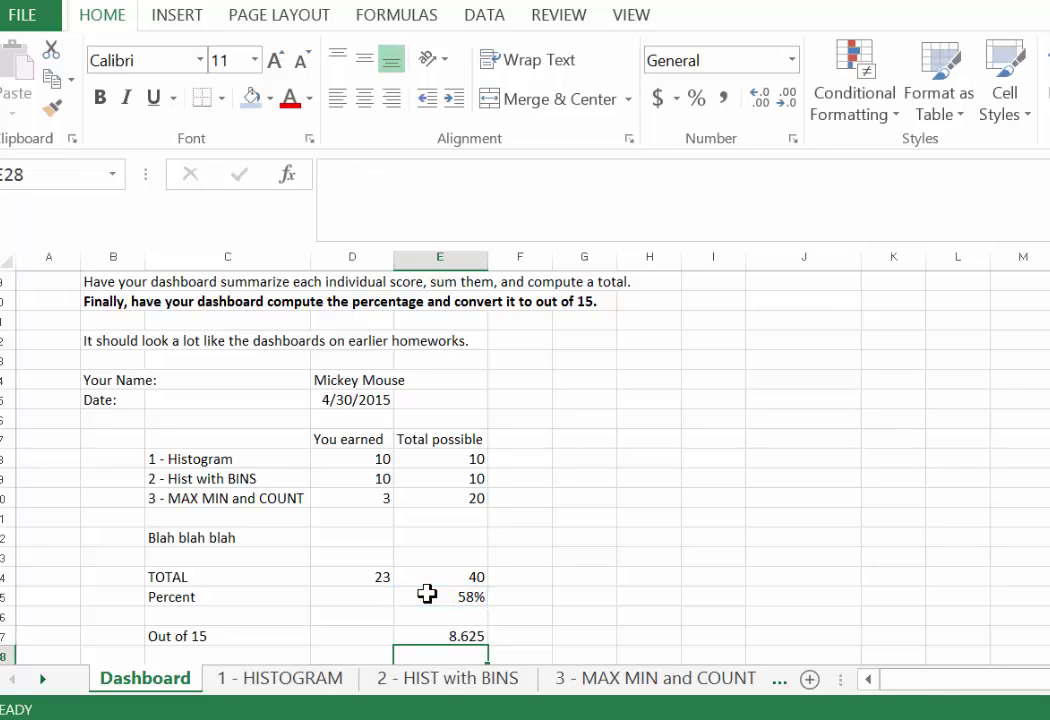
left_click(479, 636)
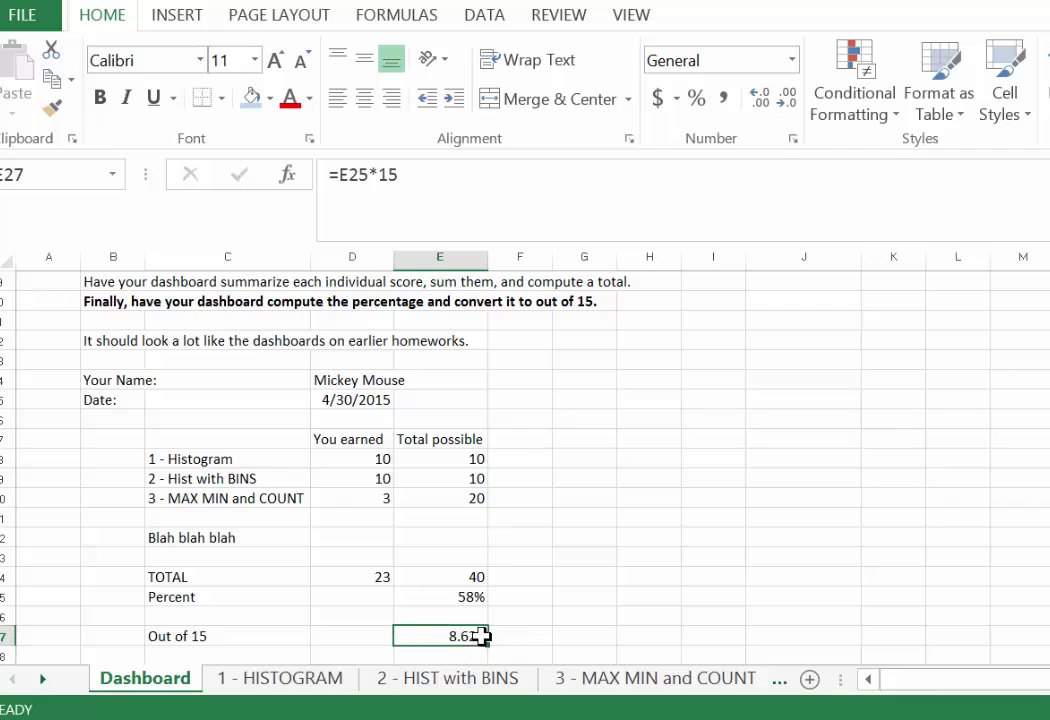
left_click(789, 98)
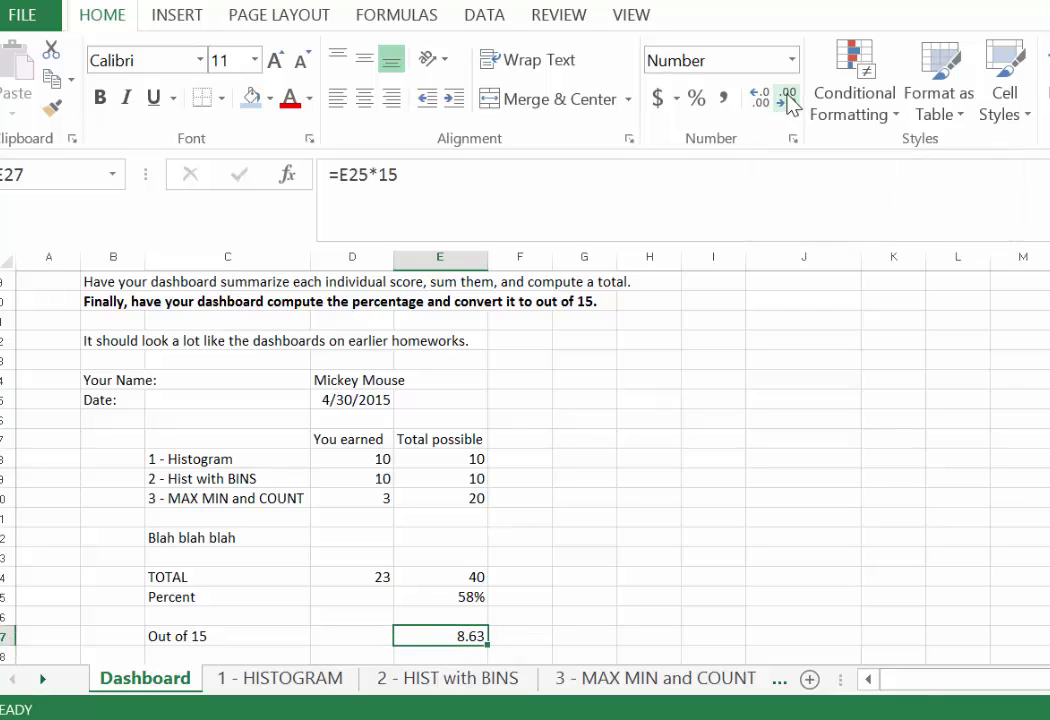
left_click(789, 98)
left_click(584, 591)
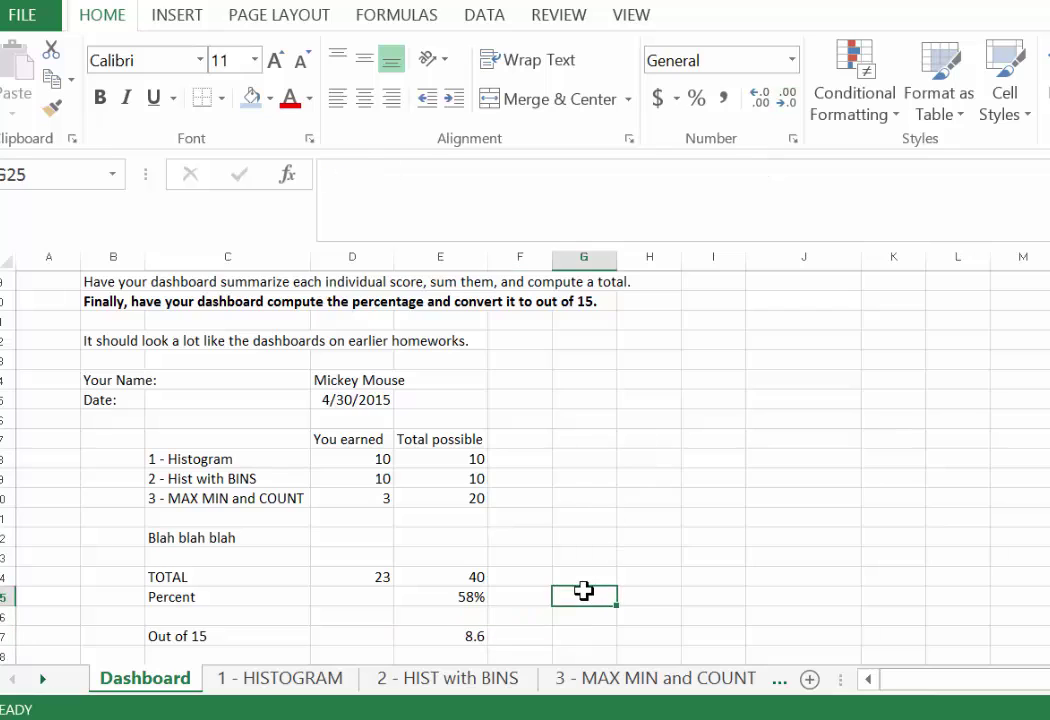
- Type the note 'One decimal place is fine' in F27 beside the score
key("Down")
key("Down")
key("Left")
type("Two decim")
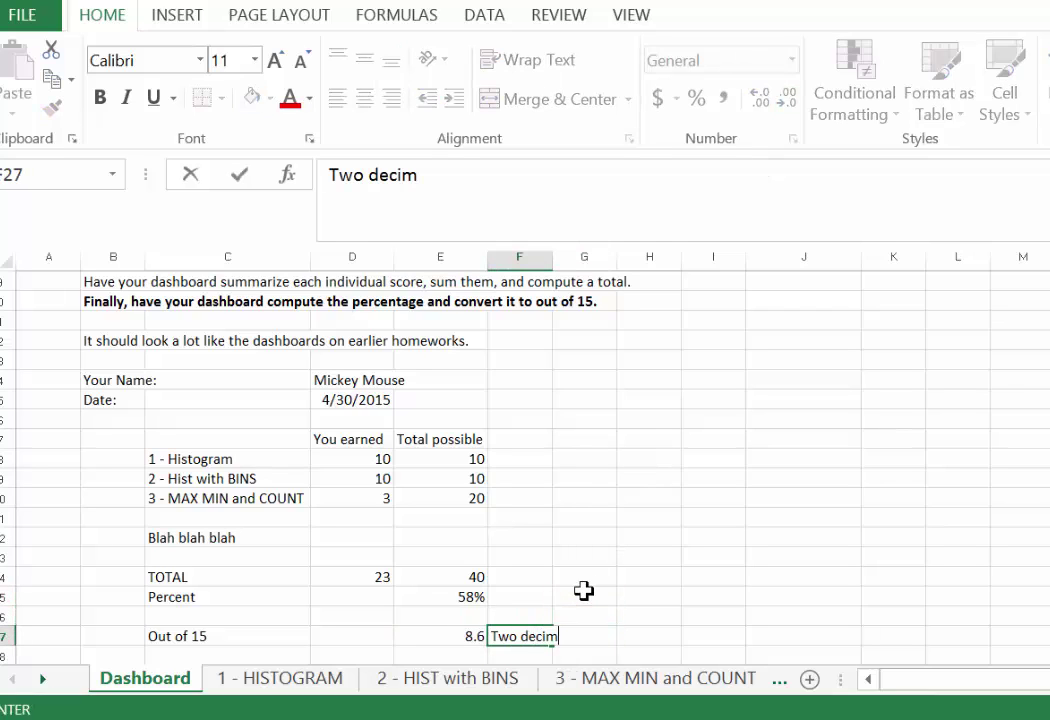
type("al")
key("BackSpace")
key("BackSpace")
key("BackSpace")
key("BackSpace")
key("BackSpace")
key("BackSpace")
key("BackSpace")
key("BackSpace")
key("BackSpace")
key("BackSpace")
key("BackSpace")
type("O")
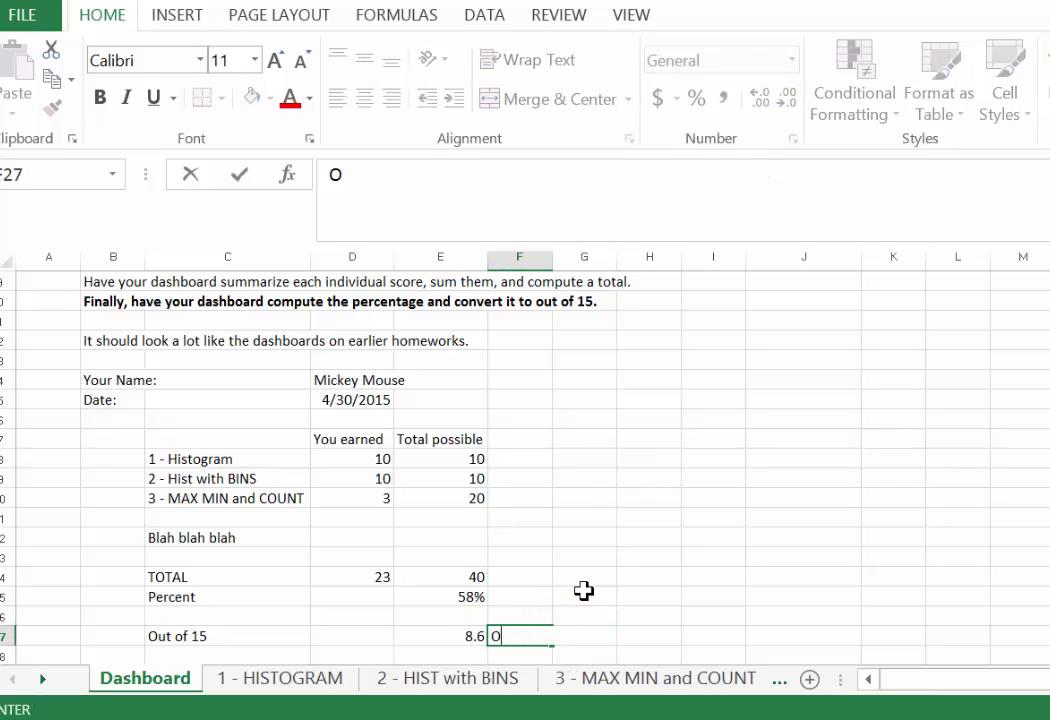
type("ne decimal place is fine")
key("Return")
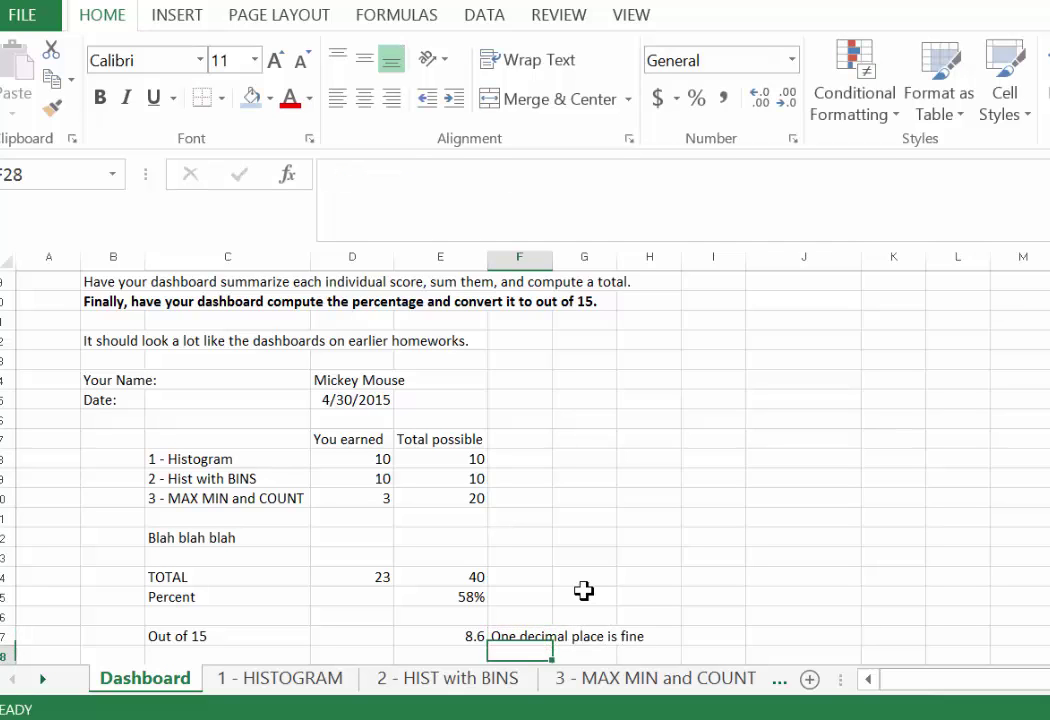
- Make the 8.6 score in E27 bold
key("Down")
key("Down")
key("Up")
key("Up")
key("Up")
key("Left")
key("ctrl+b")
key("Down")
key("Down")
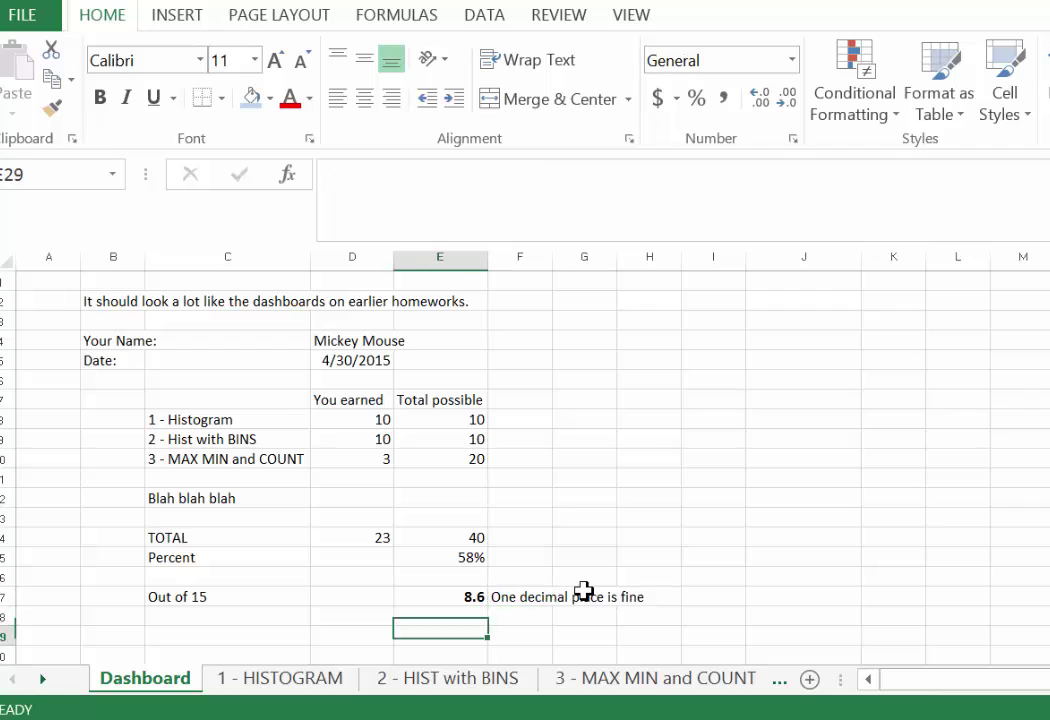
key("Left")
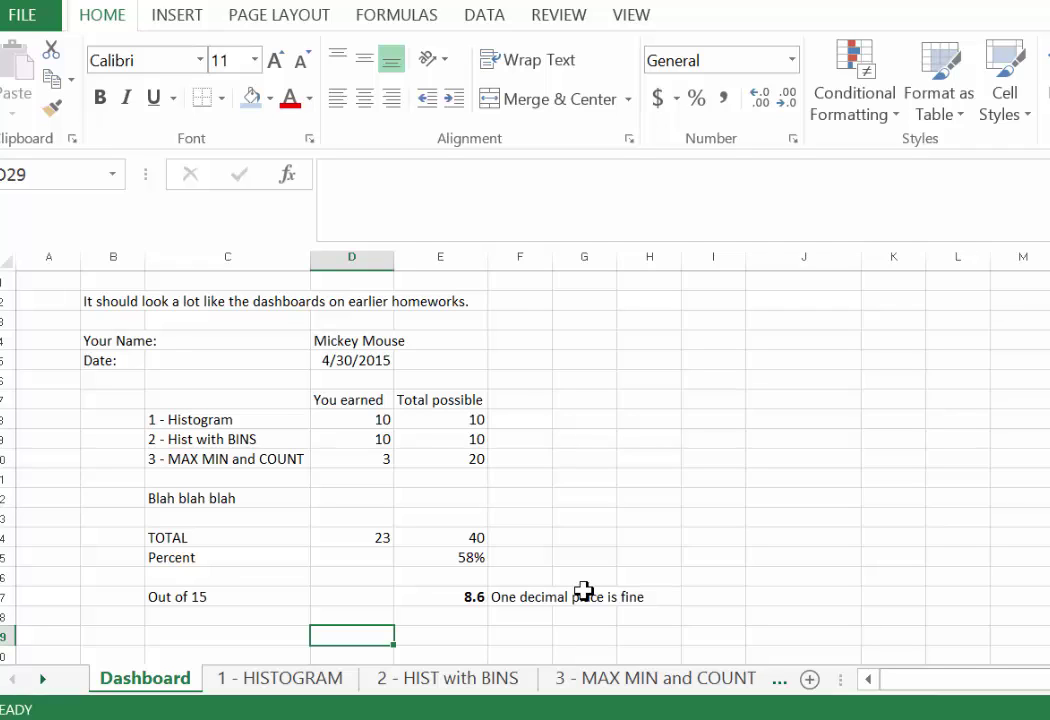
left_click(365, 424)
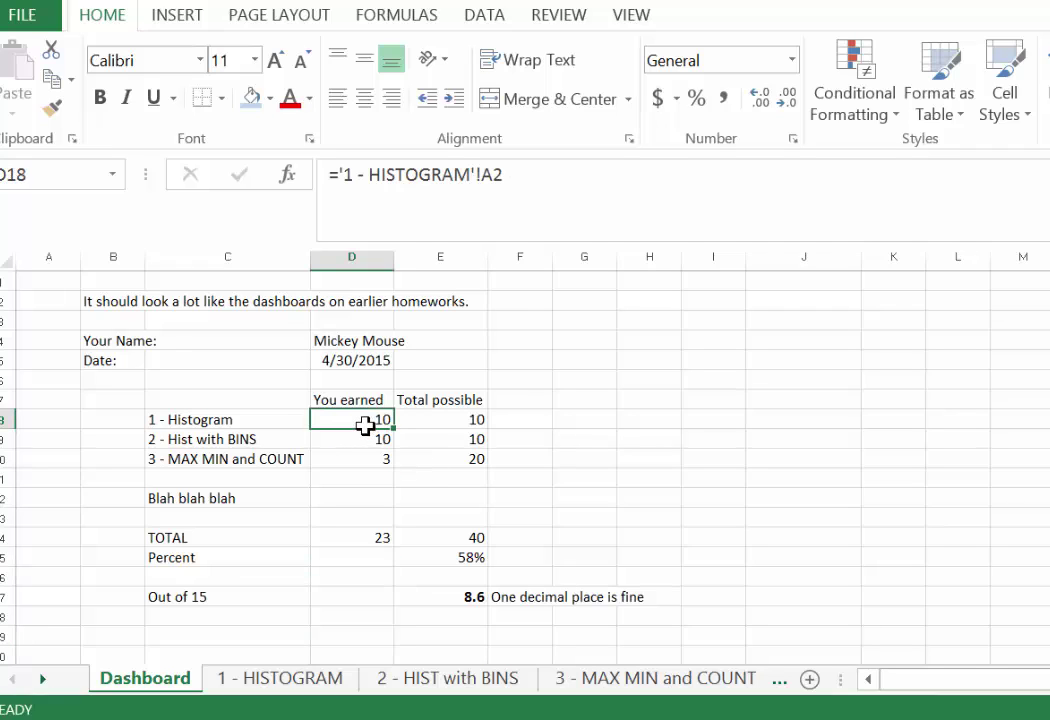
key("Down")
key("Down")
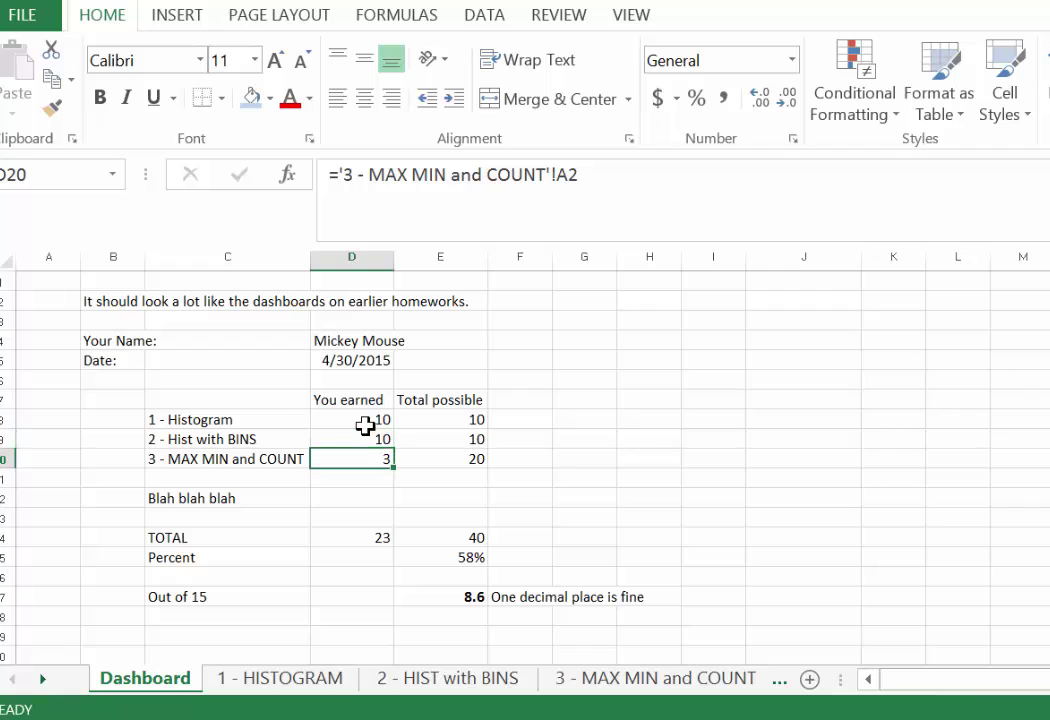
left_click(364, 423)
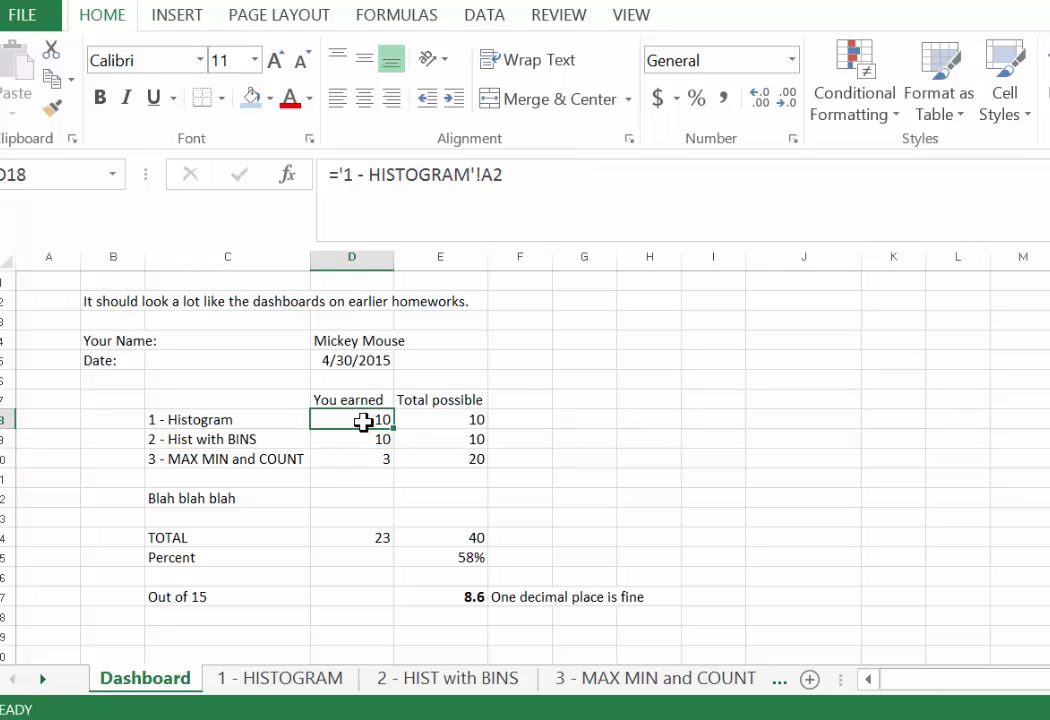
left_click(335, 684)
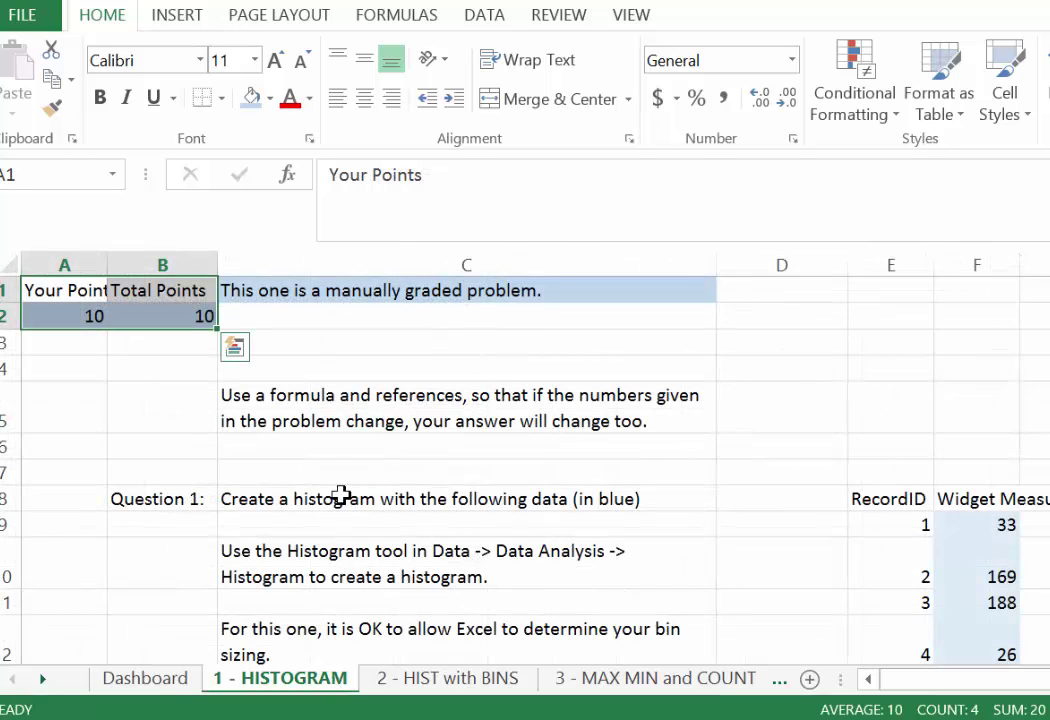
left_click(127, 335)
left_click(62, 292)
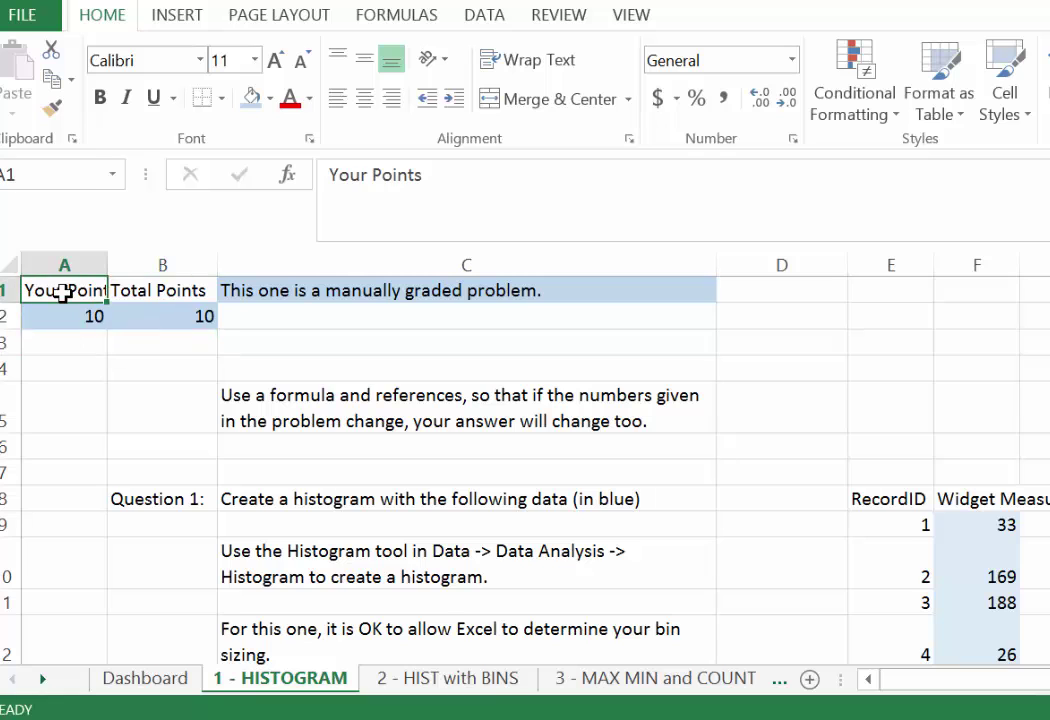
key("Right")
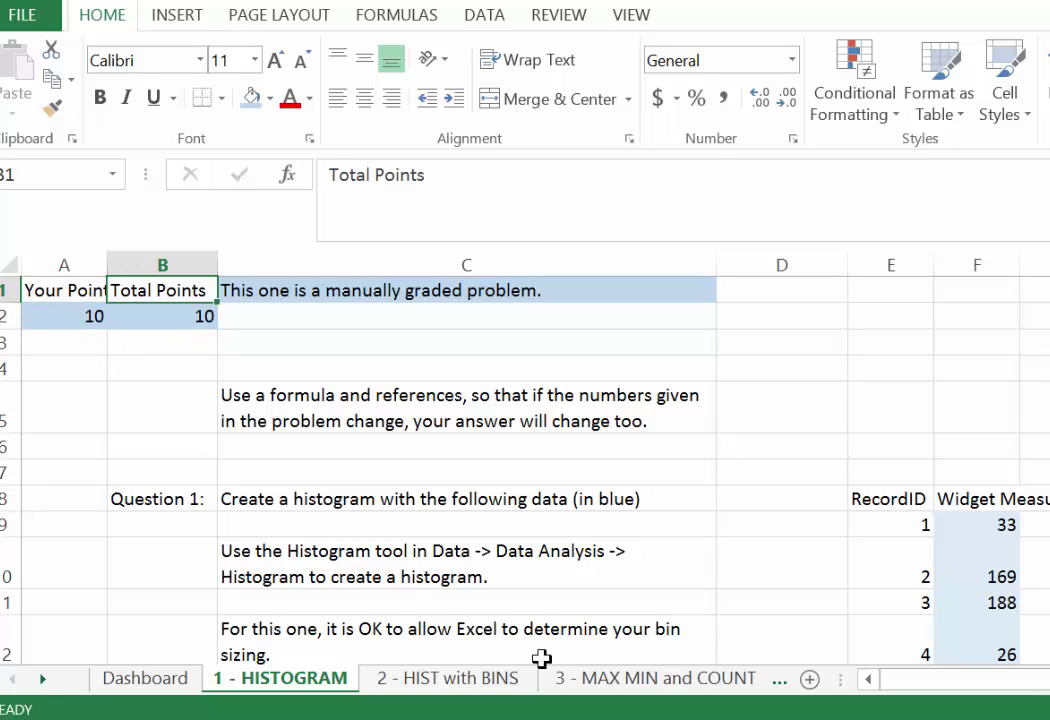
left_click(586, 678)
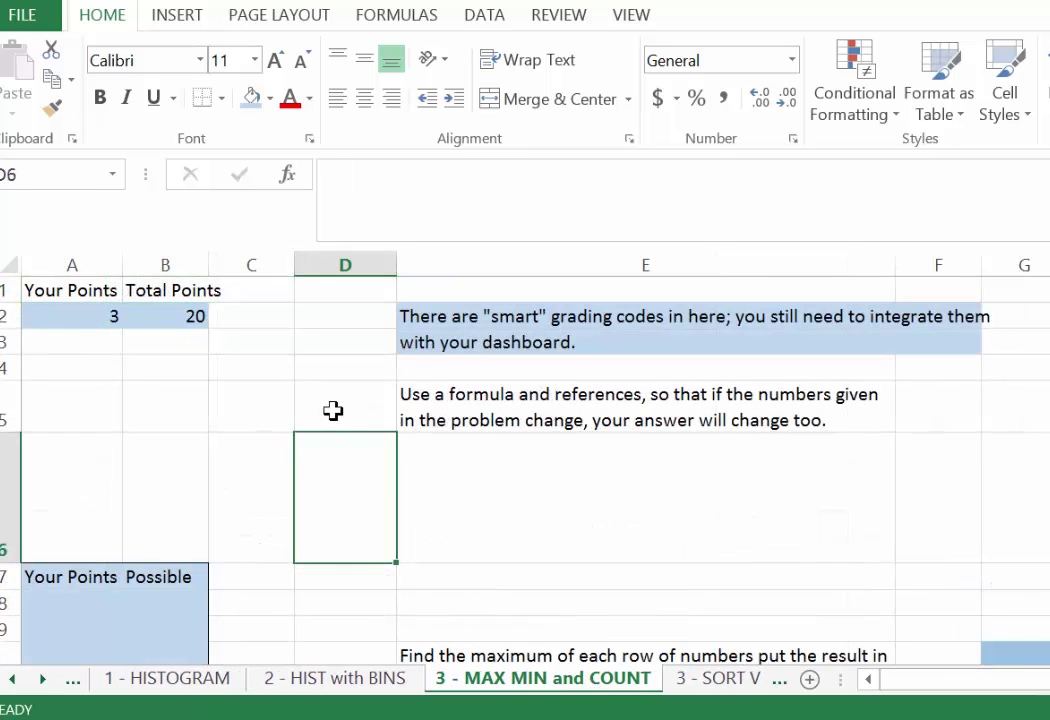
left_click(166, 625)
key("Down")
key("Up")
key("Up")
key("Up")
key("Up")
key("Up")
key("Up")
key("Up")
key("Up")
key("Up")
key("Left")
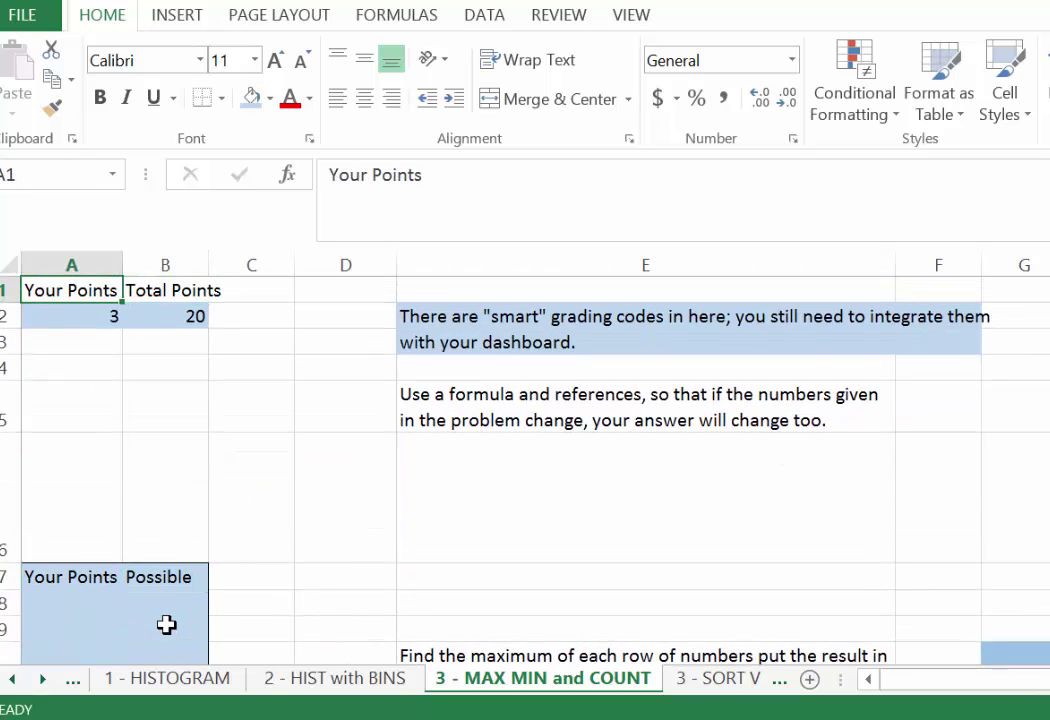
- Check the TOTAL and Percent formulas, then clear 'Blah blah blah' from C22
key("ctrl+Page_Up")
key("ctrl+Page_Up")
key("ctrl+Page_Up")
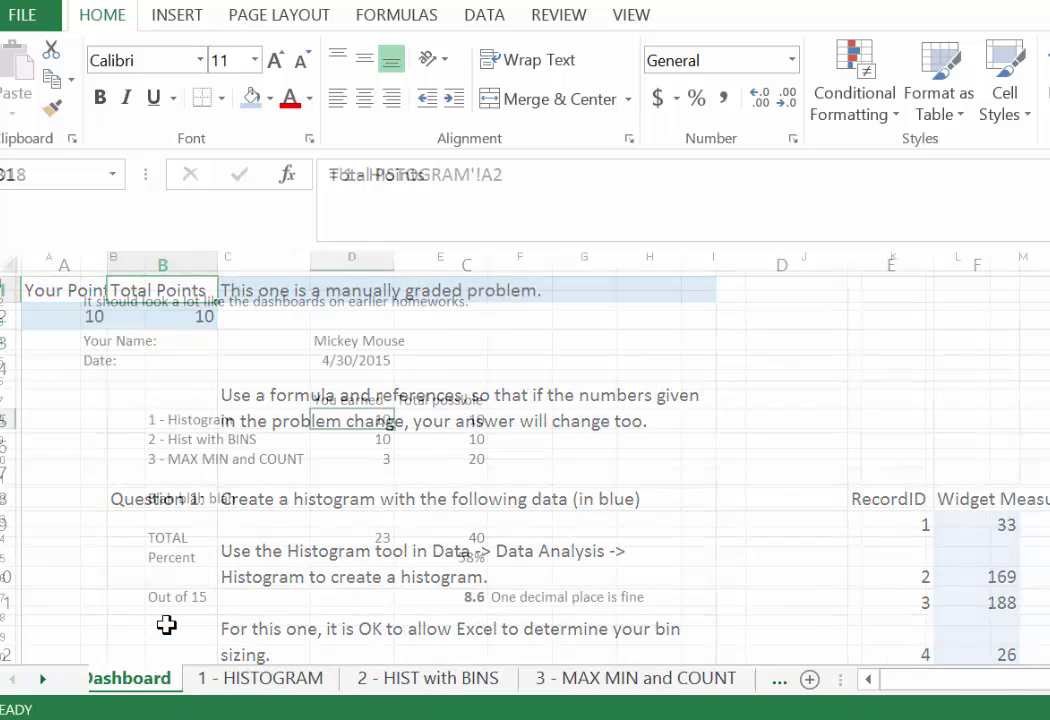
key("Down")
key("Down")
key("Down")
key("Down")
key("Down")
key("Down")
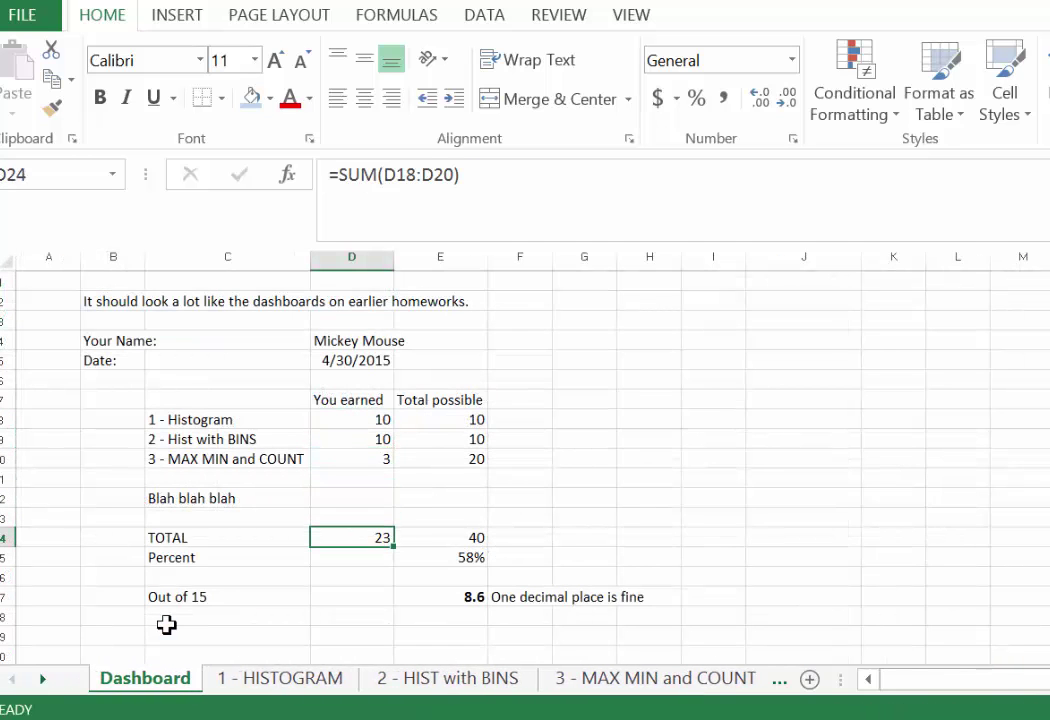
key("Right")
key("Down")
key("Down")
key("Down")
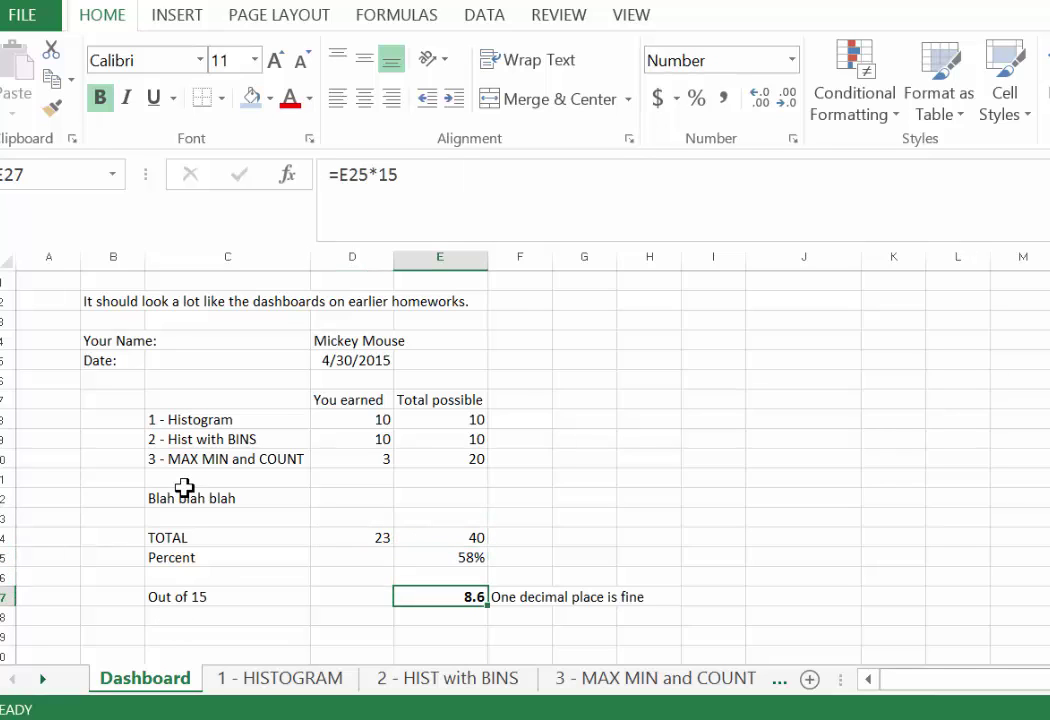
left_click(187, 502)
key("Delete")
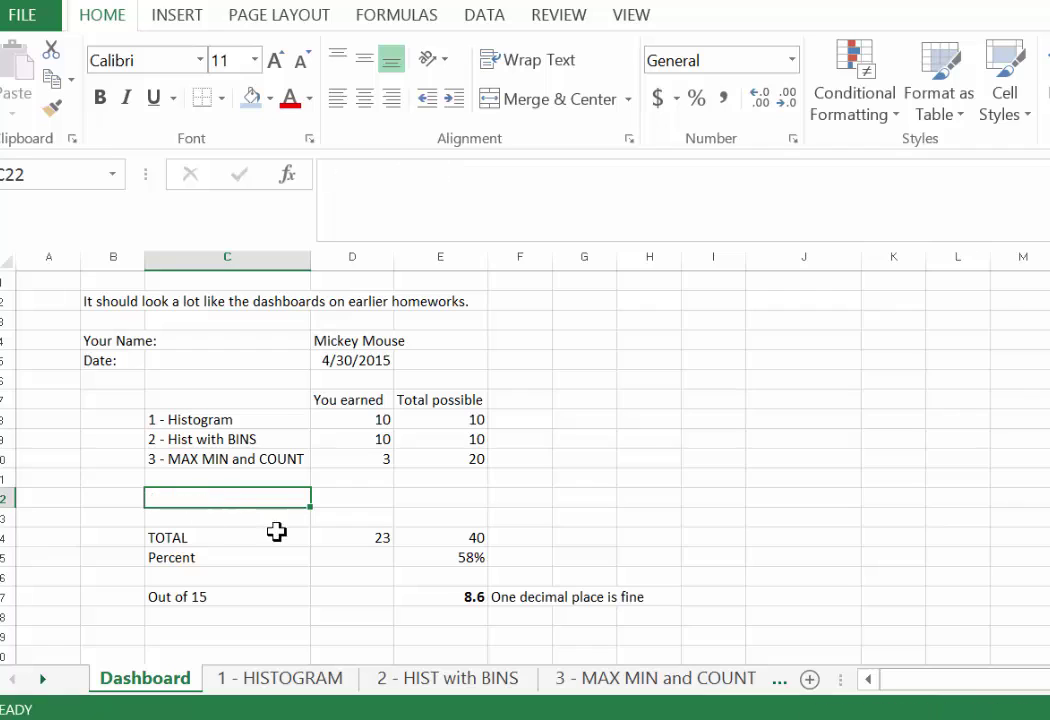